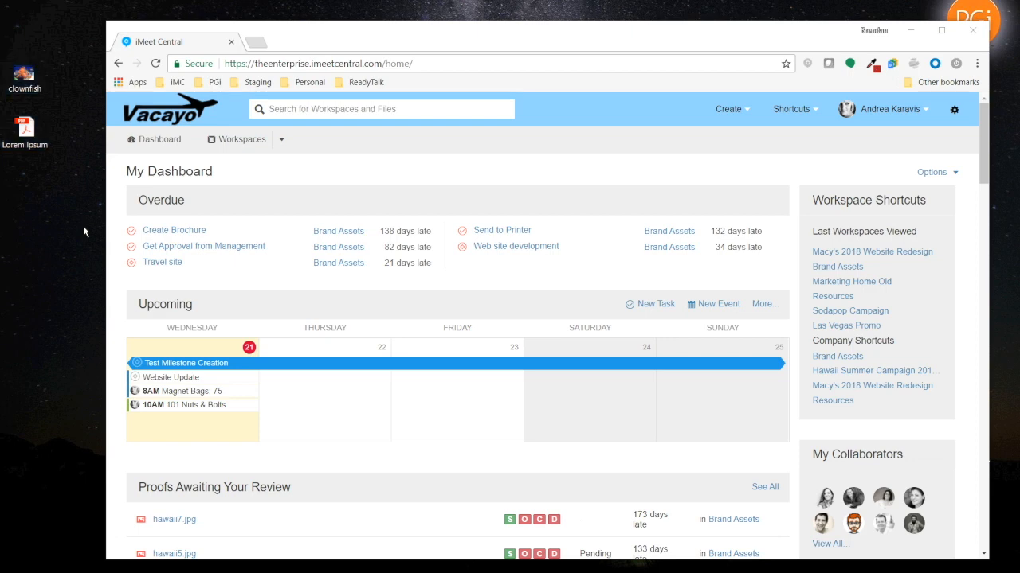
# Maximize the browser window and look through the dashboard from Overdue down to the Activity Stream and back
pyautogui.click(940, 31)
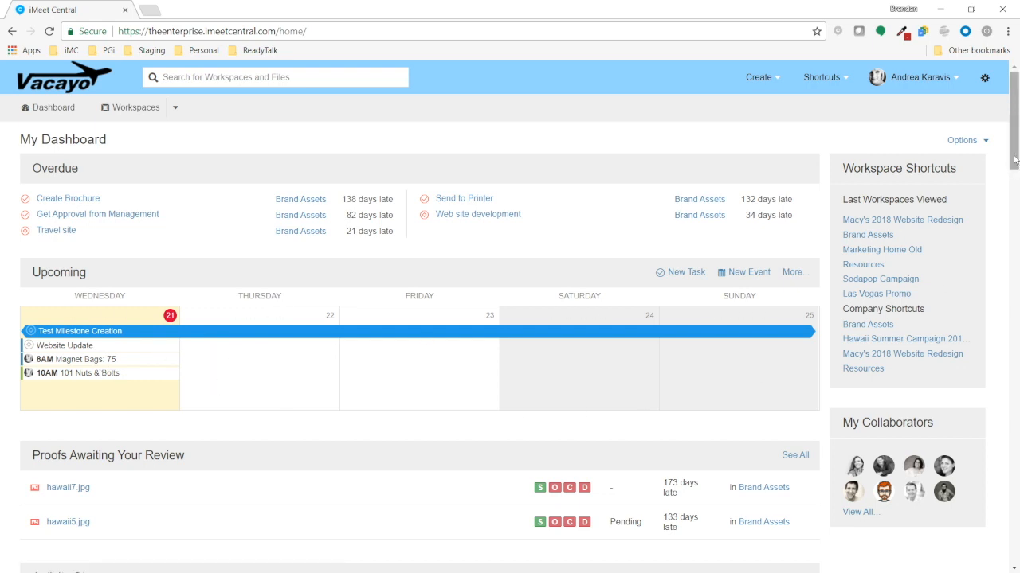
pyautogui.moveTo(1014, 160); pyautogui.dragTo(1014, 224)
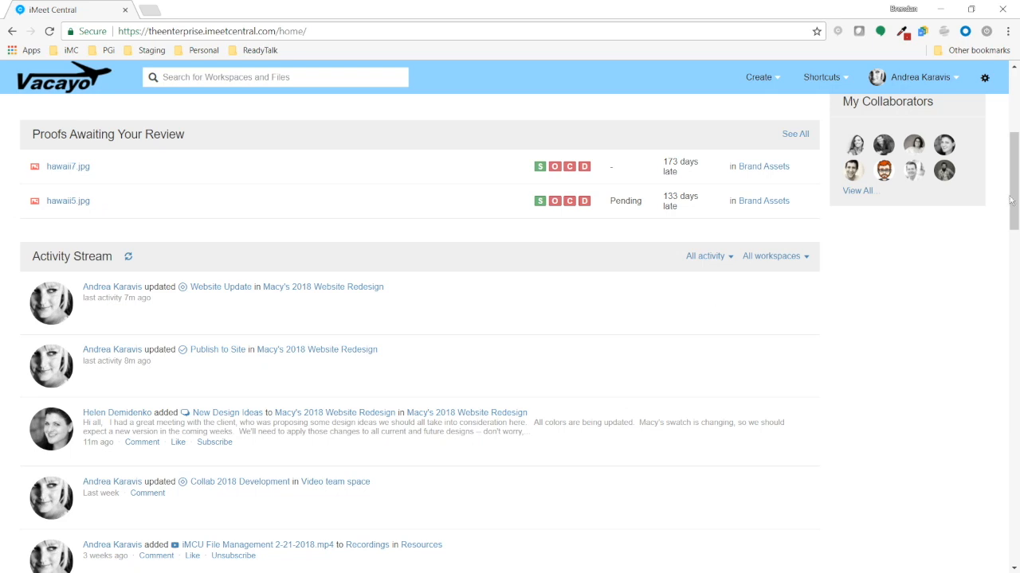
pyautogui.moveTo(1015, 196); pyautogui.dragTo(1016, 226)
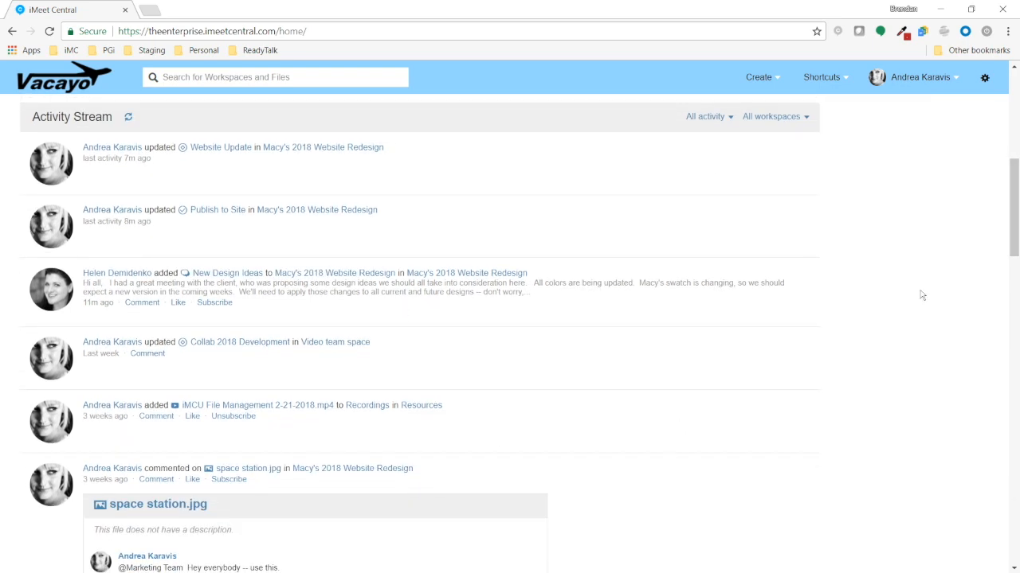
pyautogui.moveTo(1016, 218); pyautogui.dragTo(1015, 112)
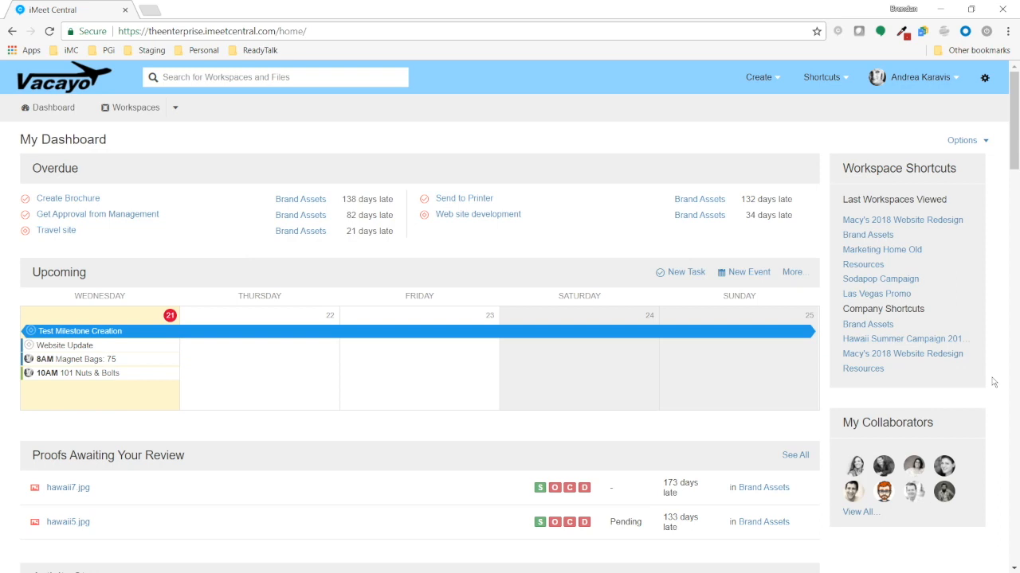
# Open the account profile's notification settings and view the available email digest frequencies without changing the selection
pyautogui.click(961, 78)
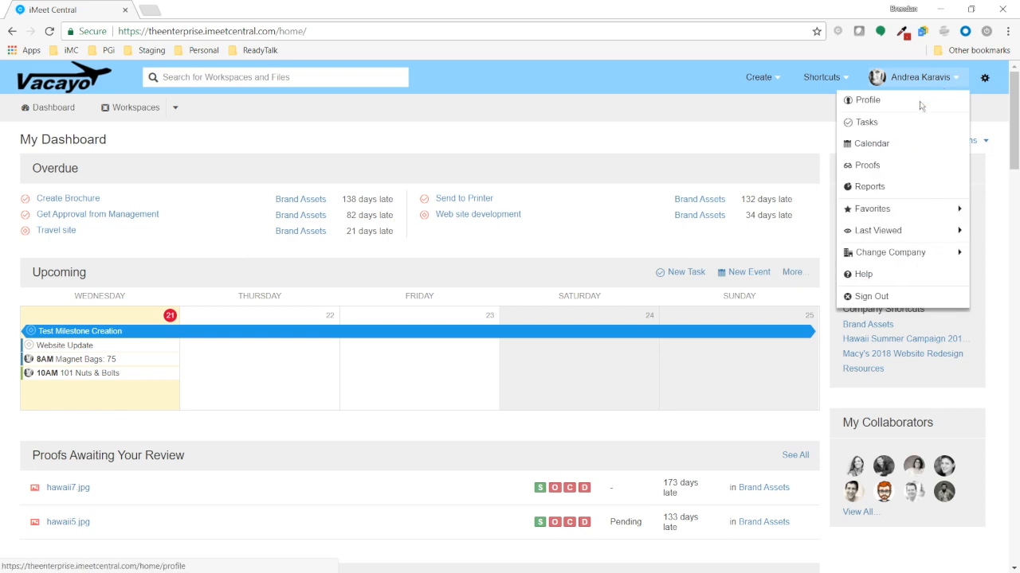
pyautogui.click(873, 102)
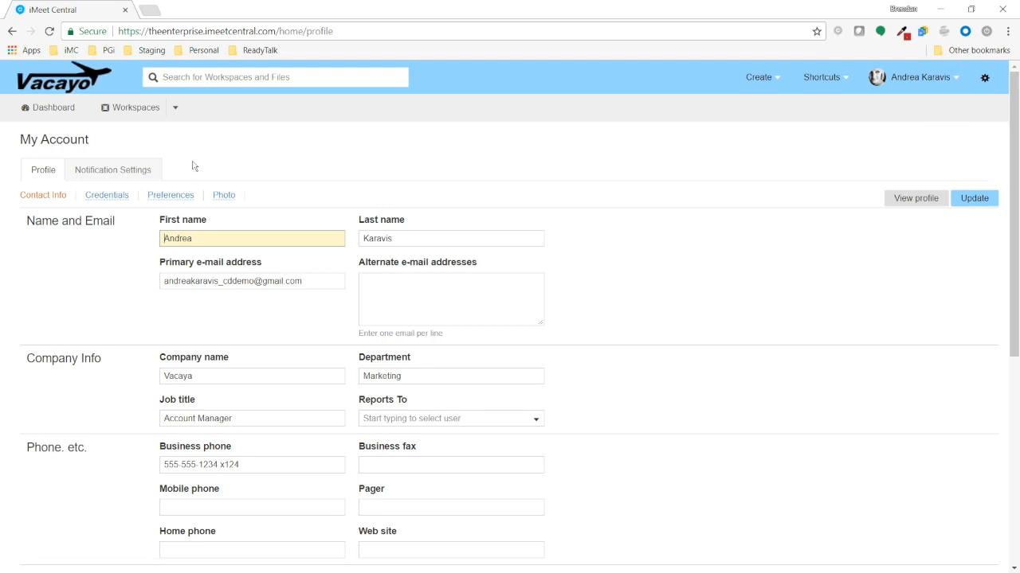
pyautogui.click(127, 170)
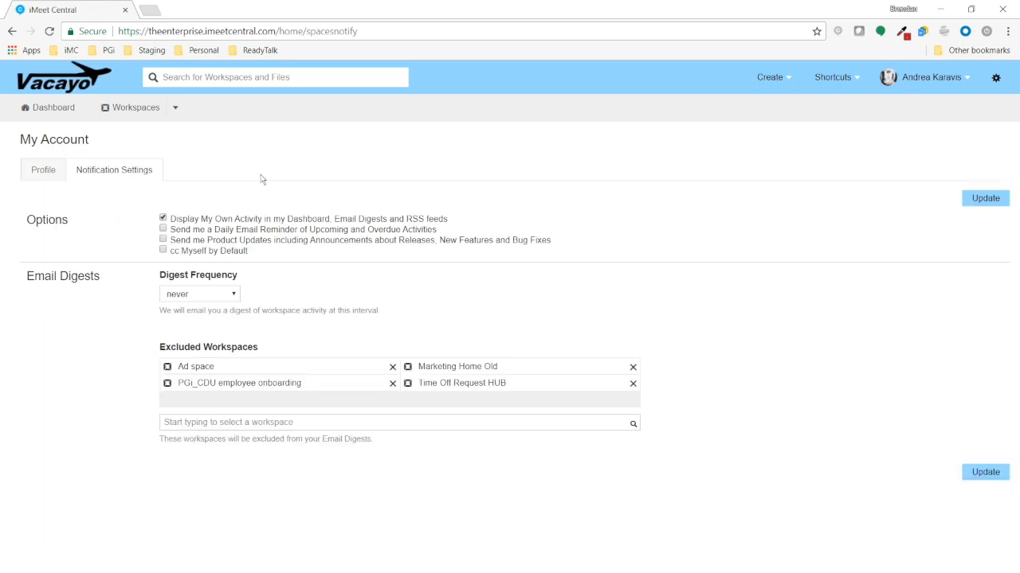
pyautogui.click(232, 294)
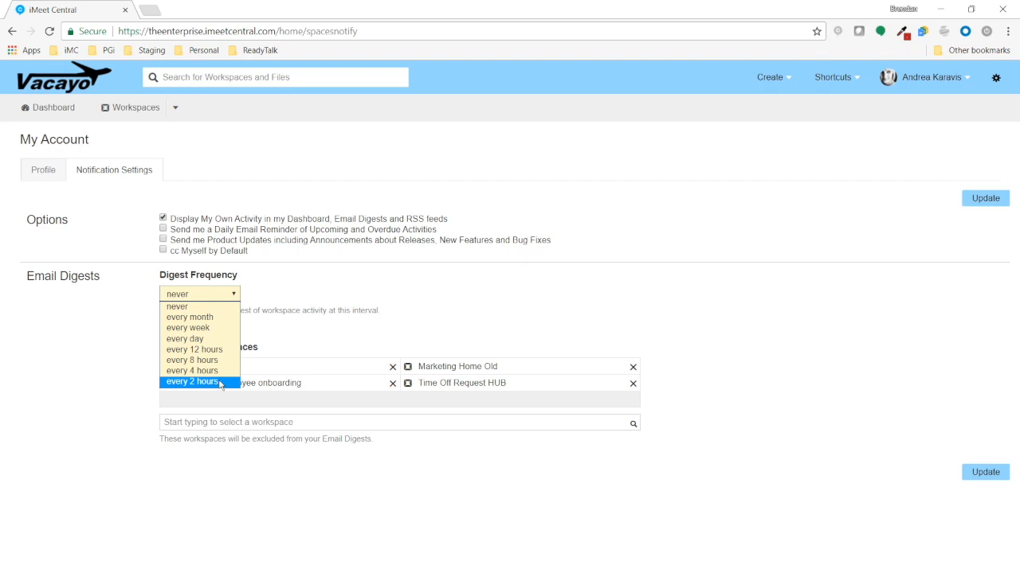
pyautogui.click(422, 298)
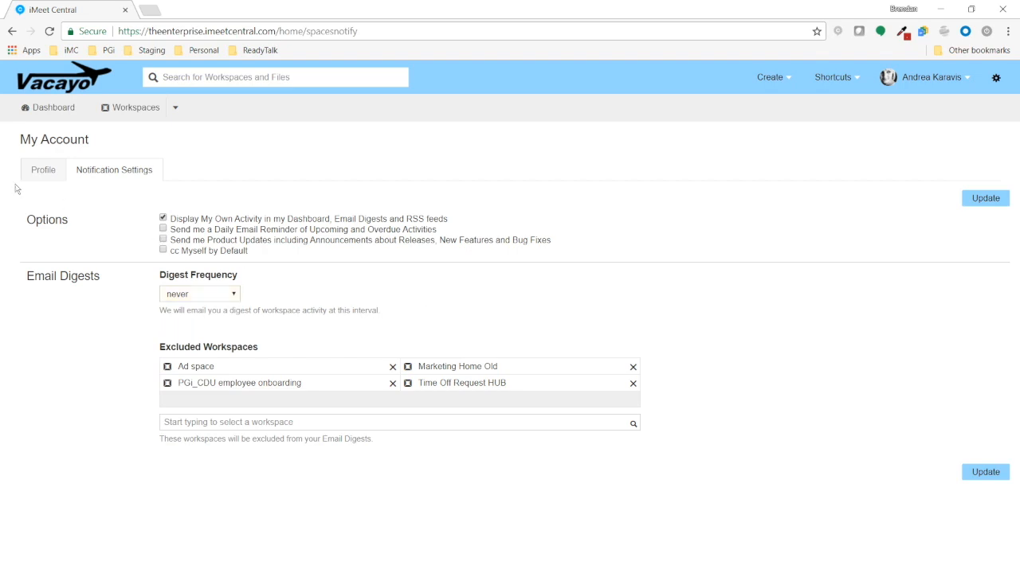
# Review the Photo, Credentials and Preferences sections of the account profile
pyautogui.click(40, 170)
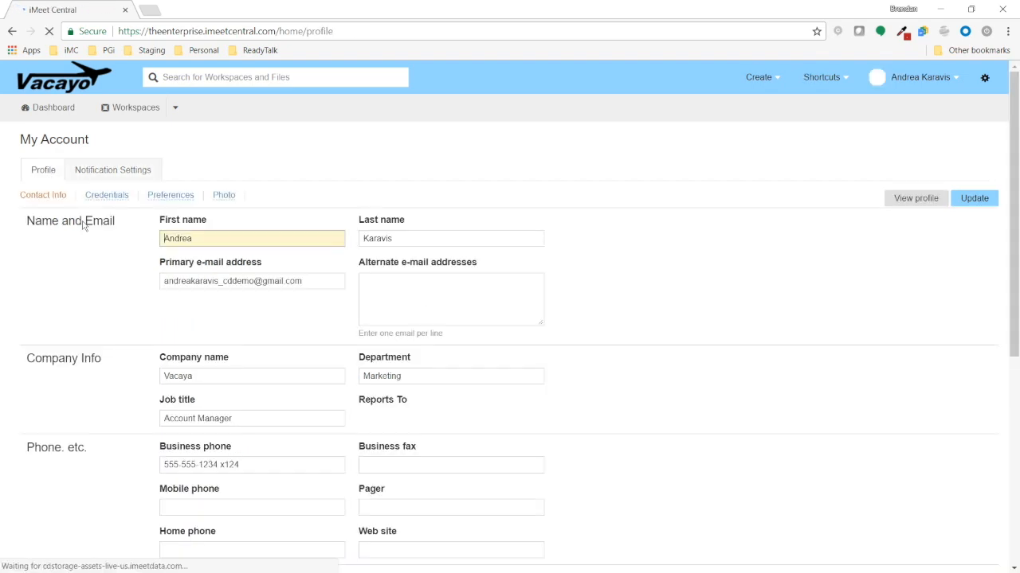
pyautogui.click(224, 195)
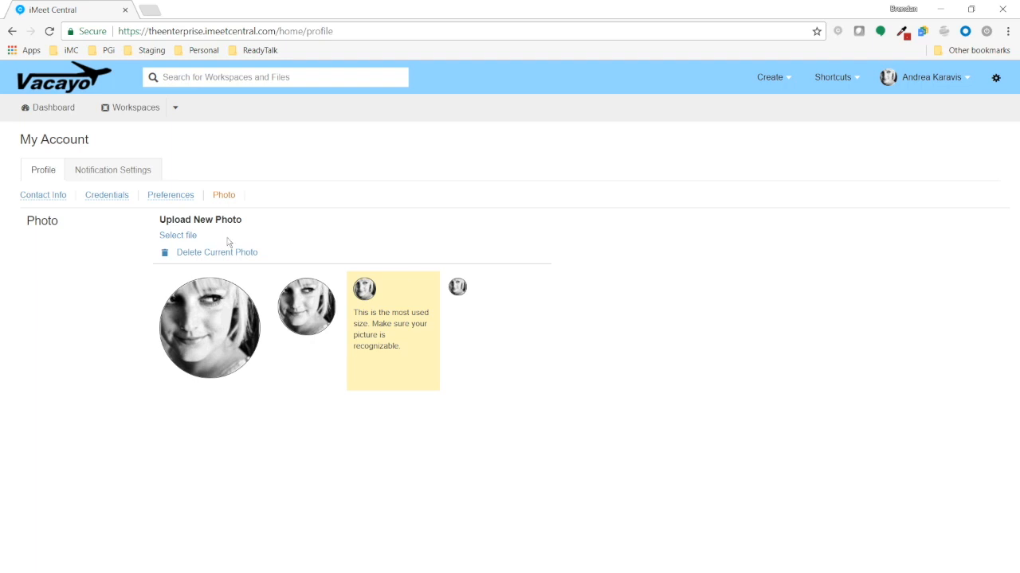
pyautogui.click(107, 197)
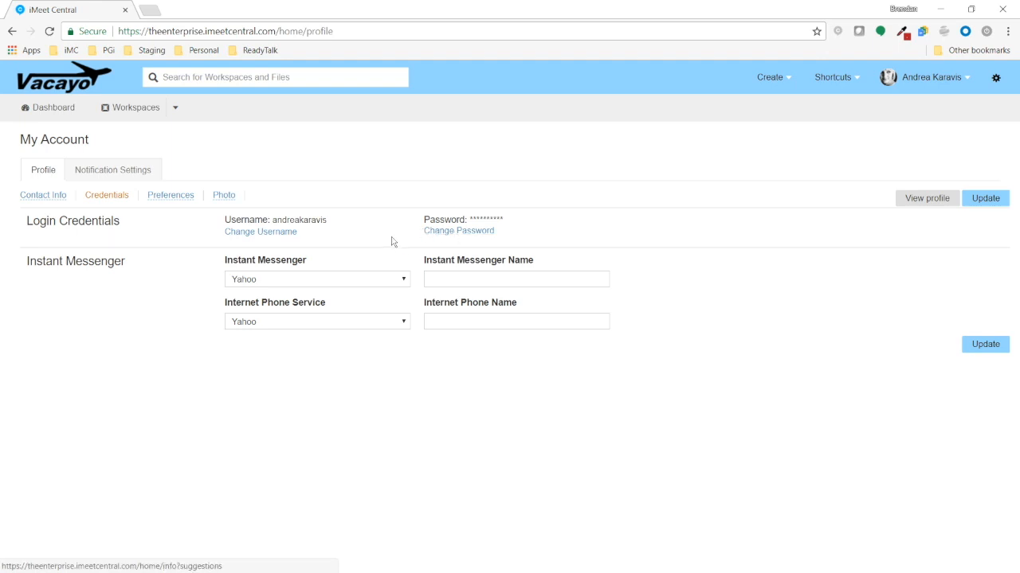
pyautogui.click(178, 197)
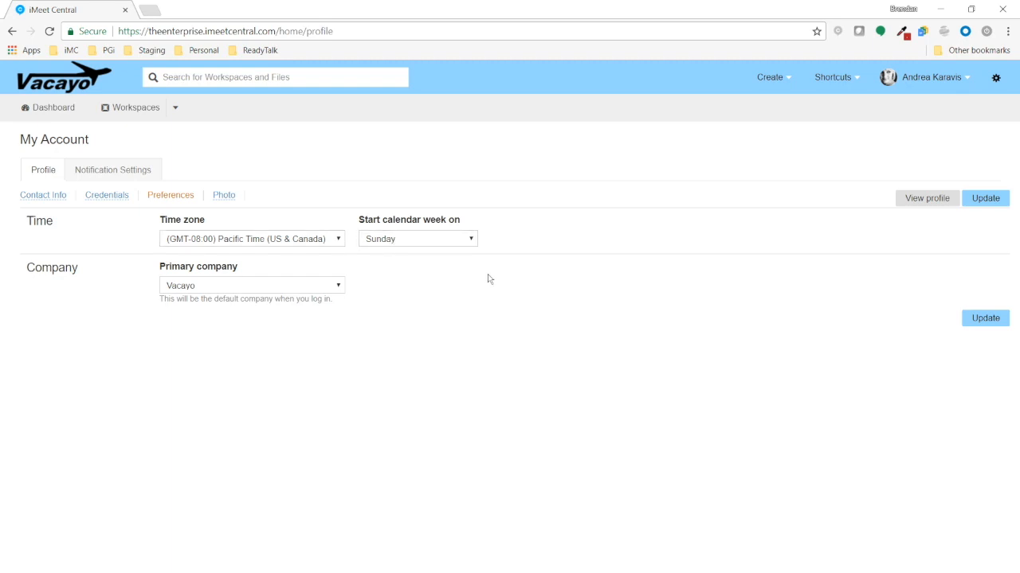
# View the personal task list and open the personal calendar
pyautogui.click(967, 78)
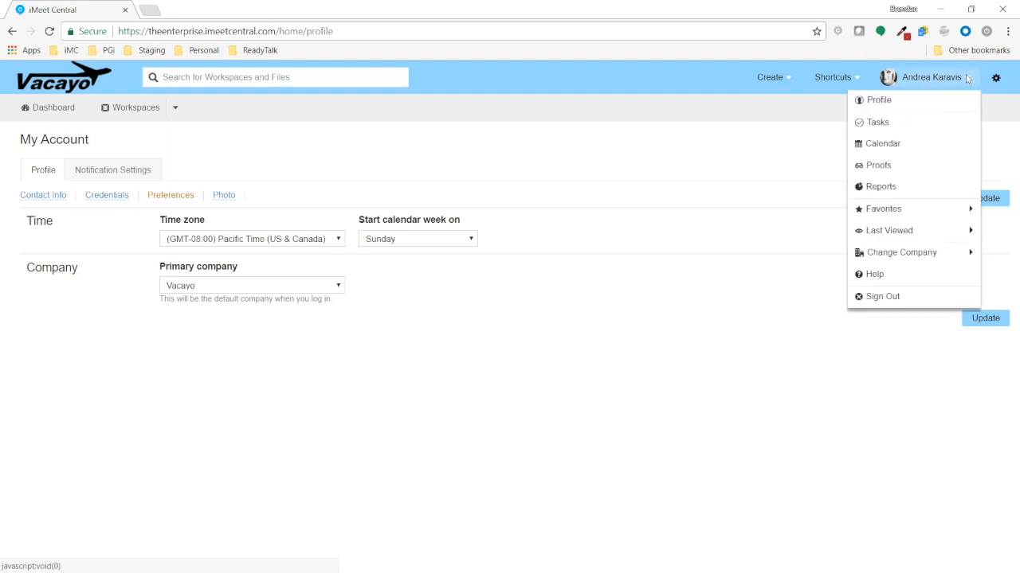
pyautogui.click(891, 124)
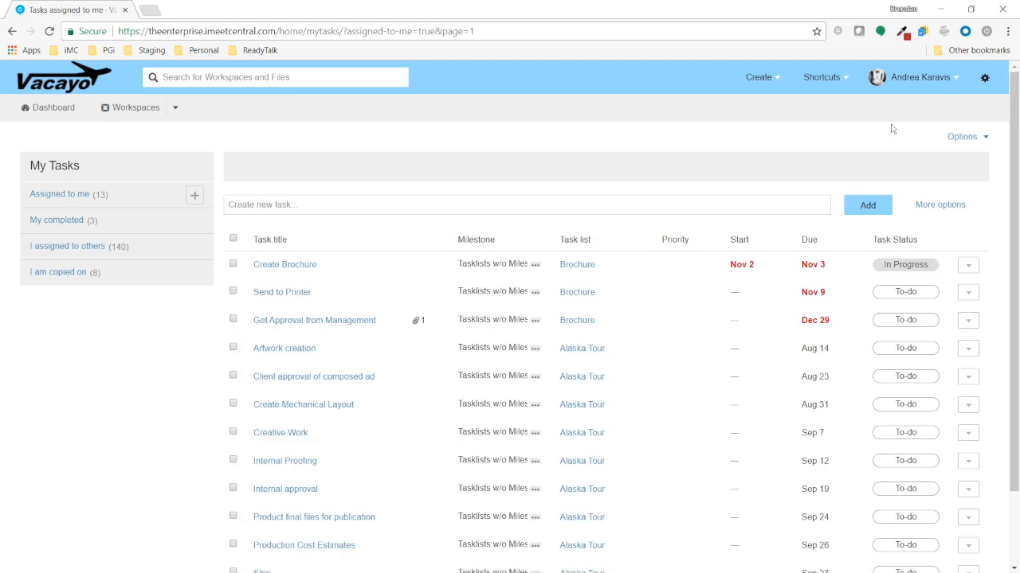
pyautogui.click(955, 76)
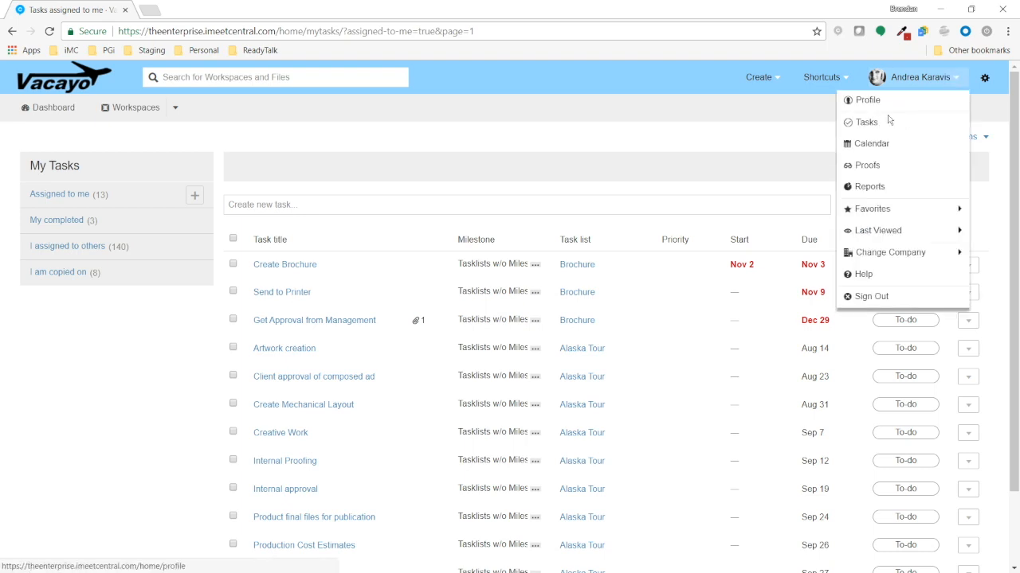
pyautogui.click(887, 149)
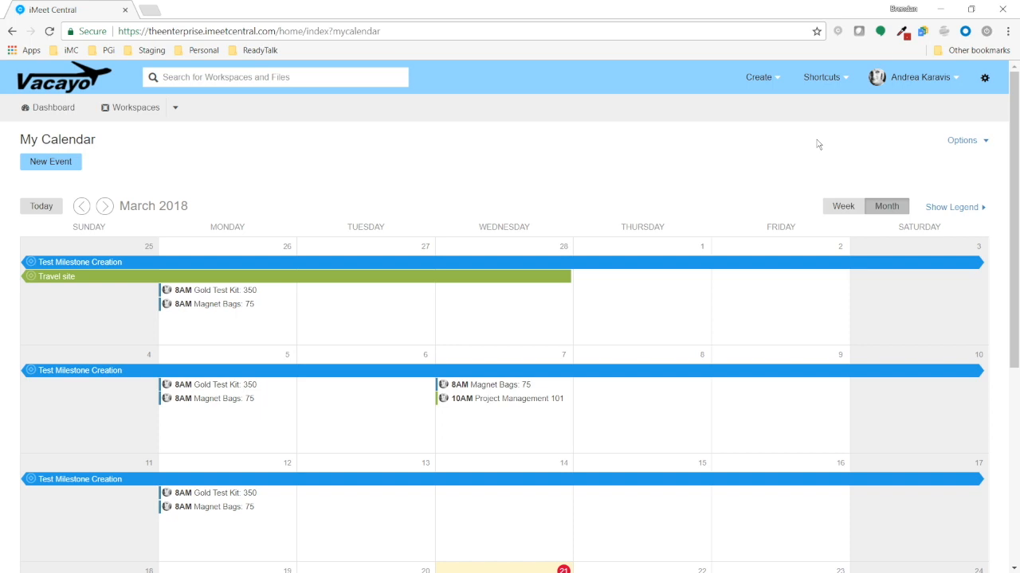
# Compare the calendar's week and month views, leave it on the week view and show its legend
pyautogui.click(845, 209)
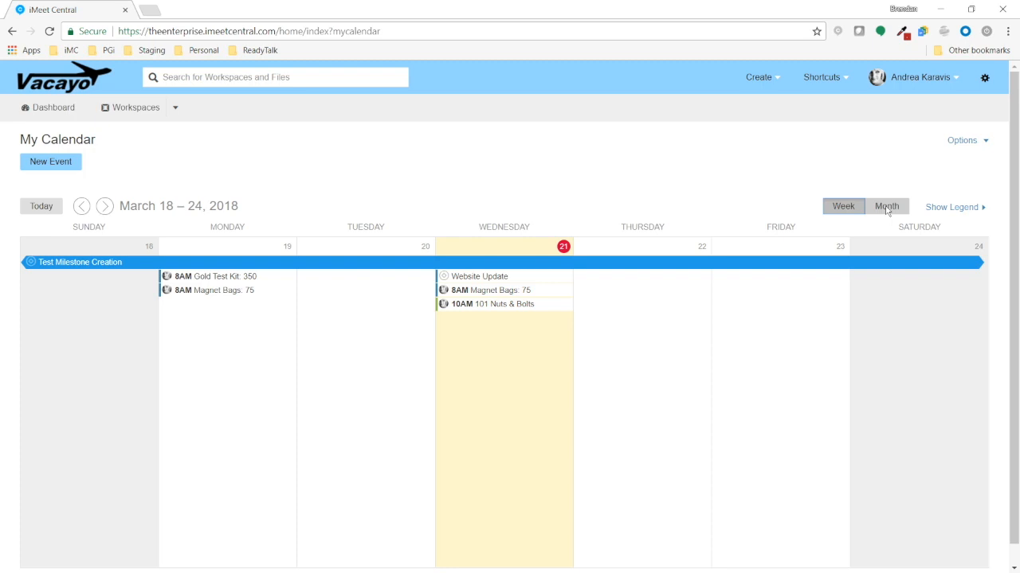
pyautogui.click(887, 209)
pyautogui.click(842, 208)
pyautogui.click(954, 209)
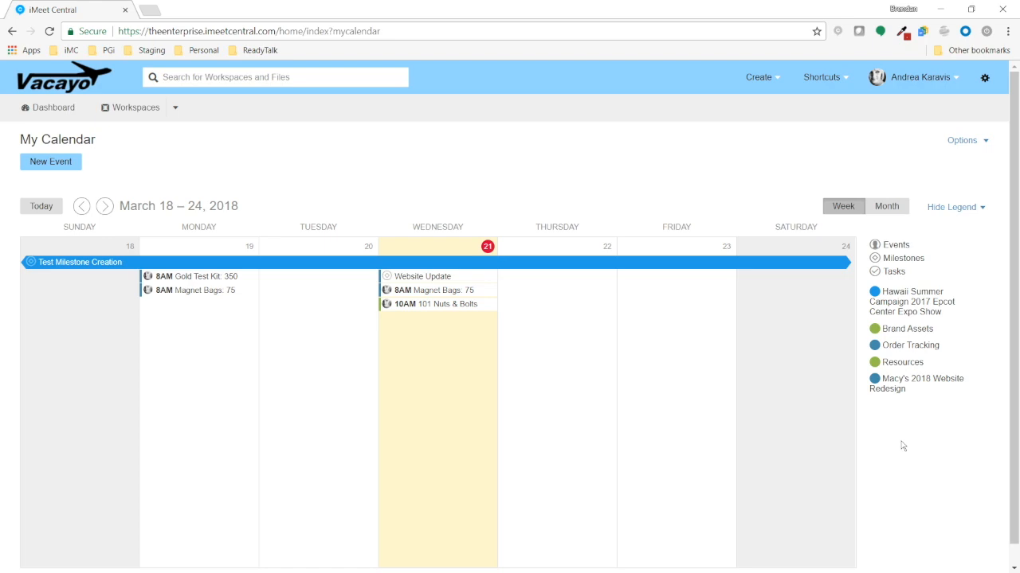
# Check the favorites saved under the user account and close the list again
pyautogui.click(948, 77)
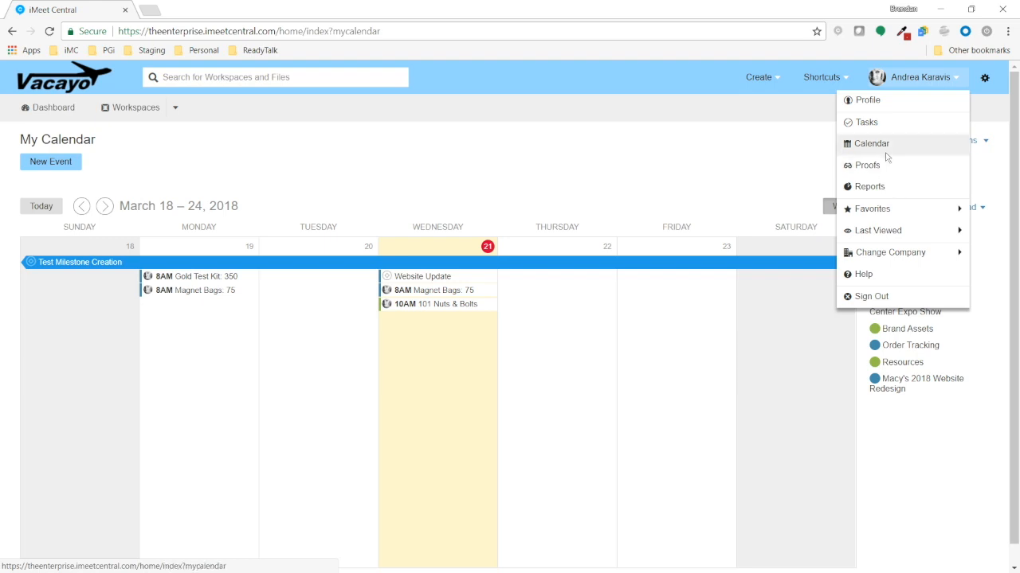
pyautogui.click(960, 210)
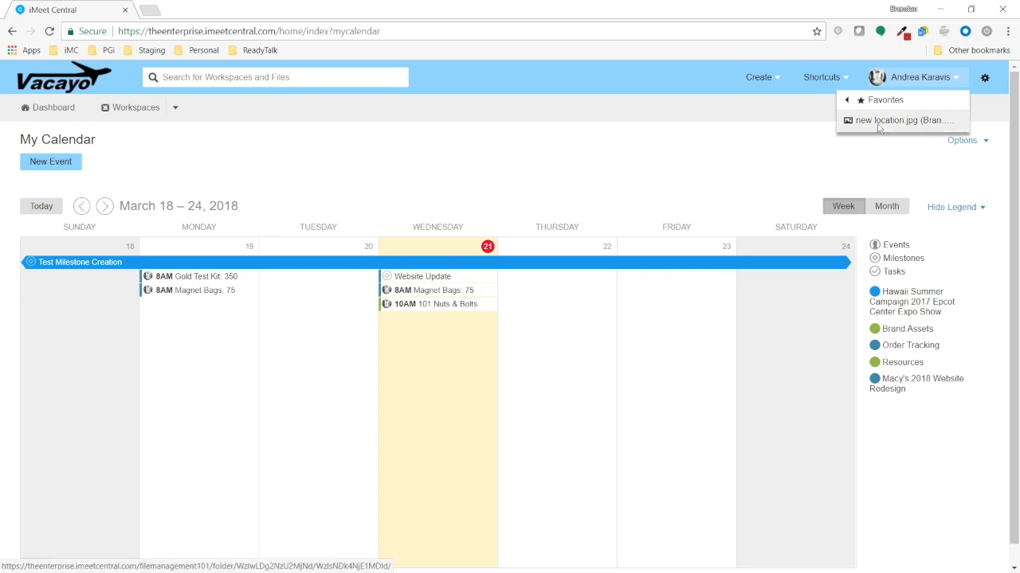
pyautogui.click(849, 103)
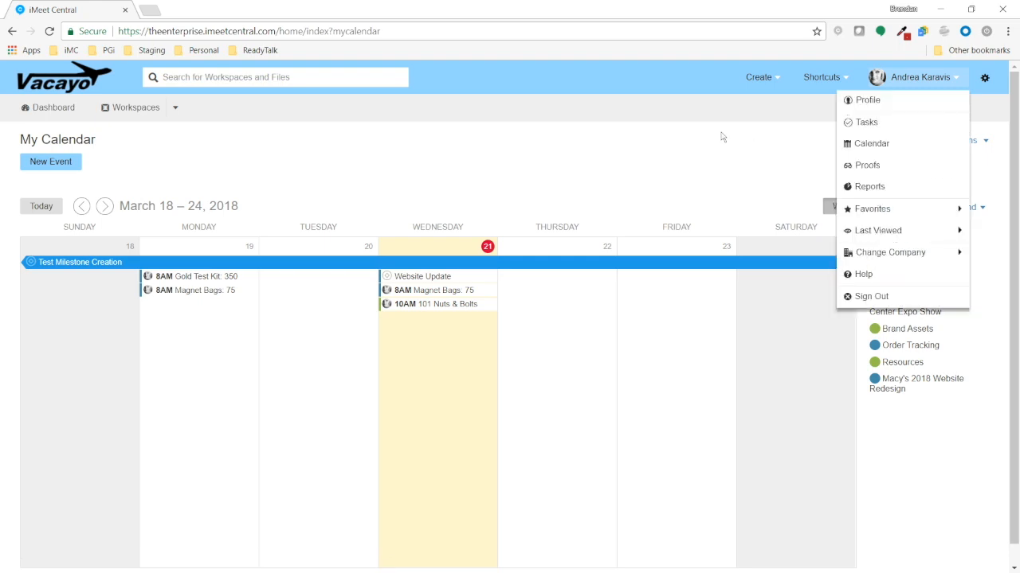
pyautogui.click(722, 137)
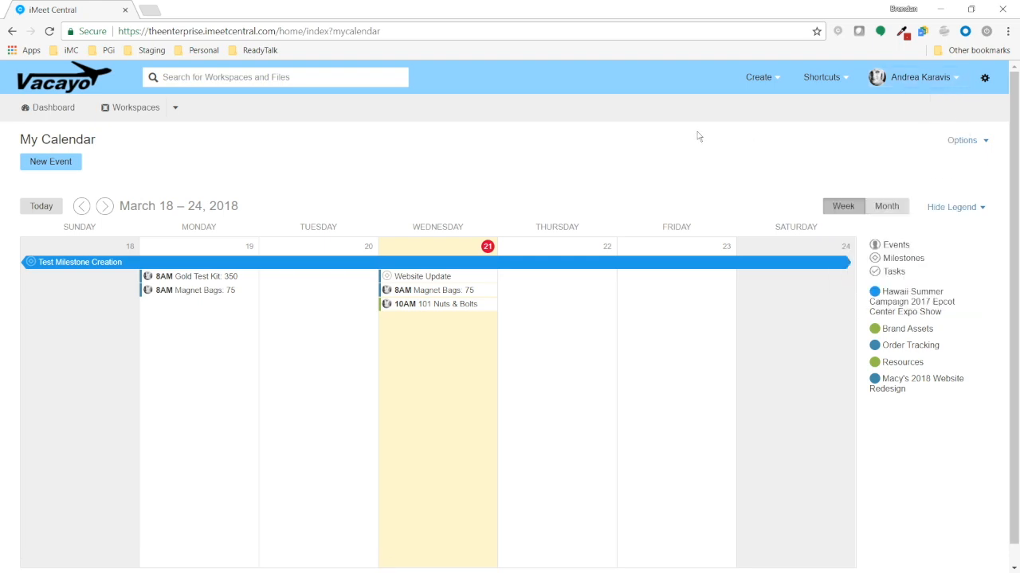
# Return to the dashboard, open the full list of workspaces and look through it
pyautogui.click(50, 108)
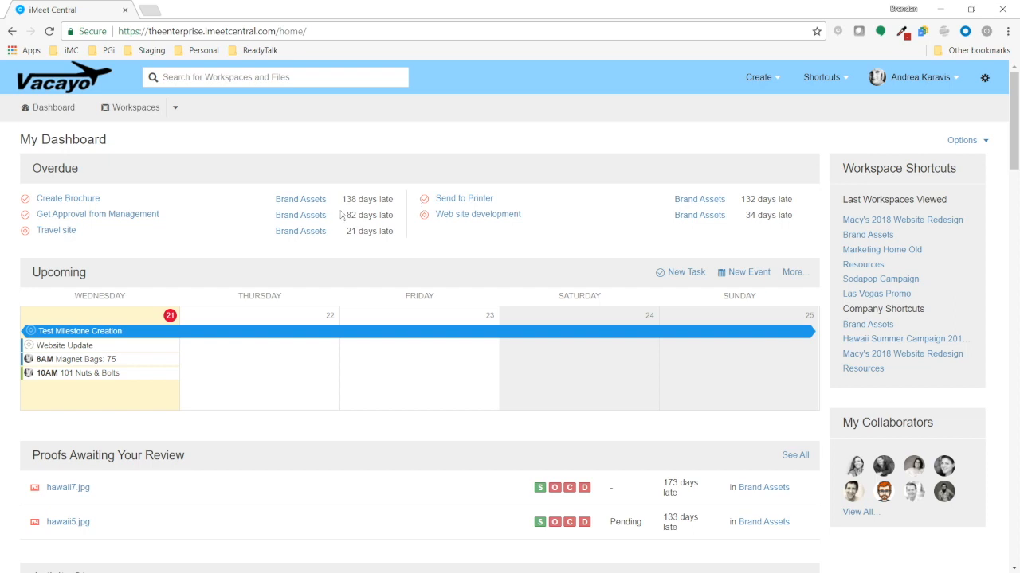
pyautogui.click(137, 112)
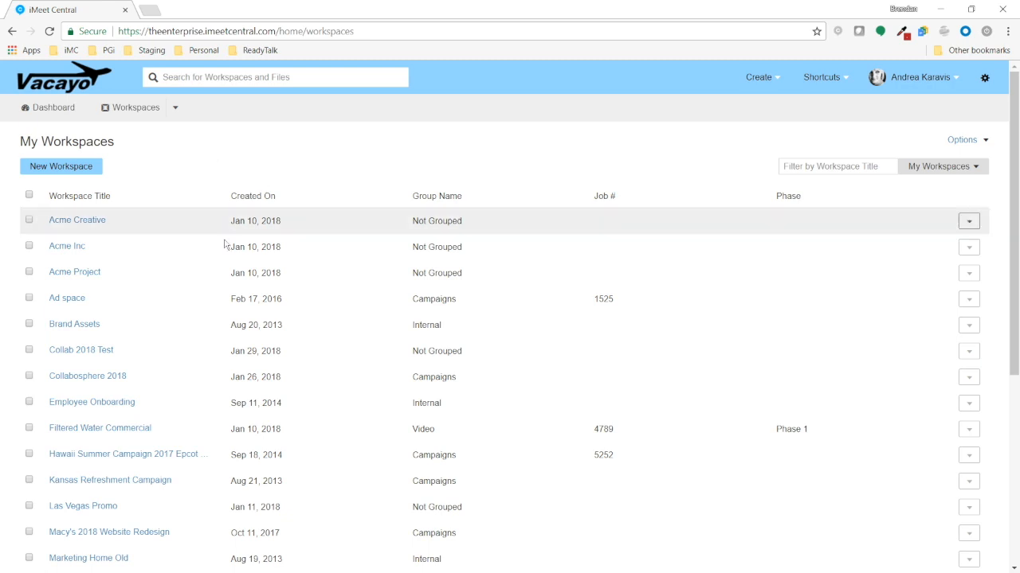
pyautogui.scroll(-3, 47, 472)
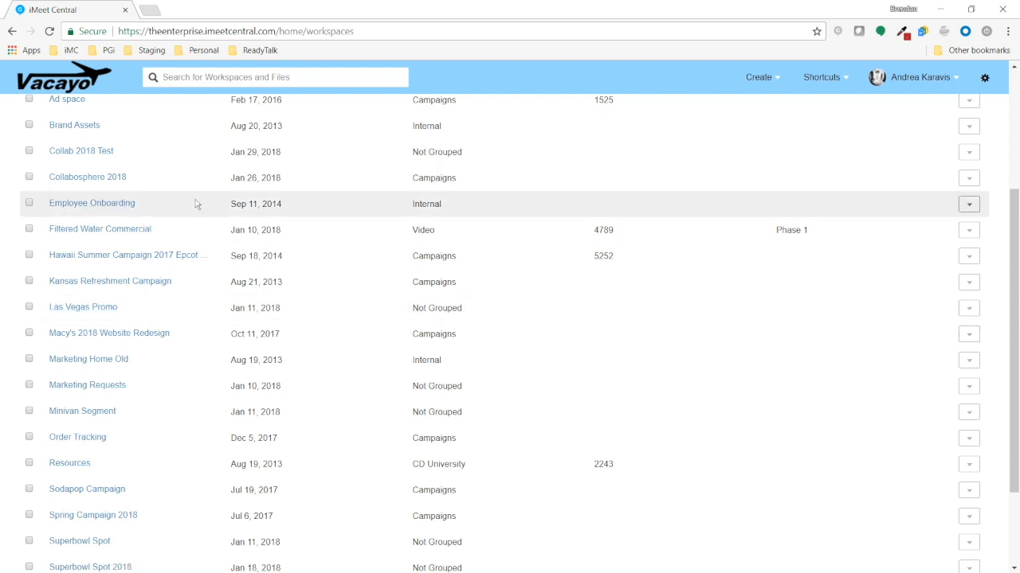
pyautogui.scroll(3, 199, 191)
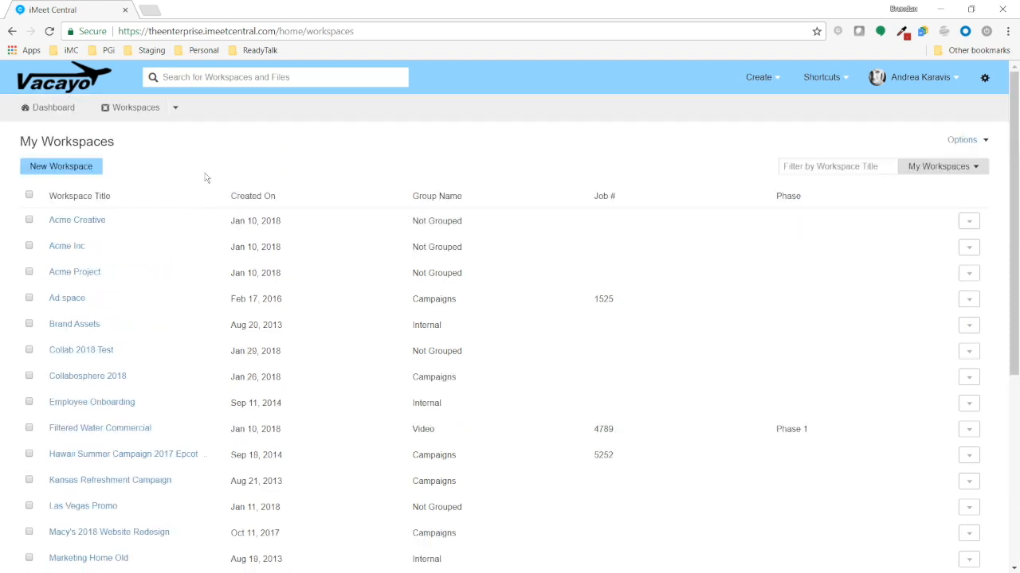
# Highlight the Workspace Title and Group Name column headings and list the workspaces in the Campaigns group
pyautogui.click(175, 109)
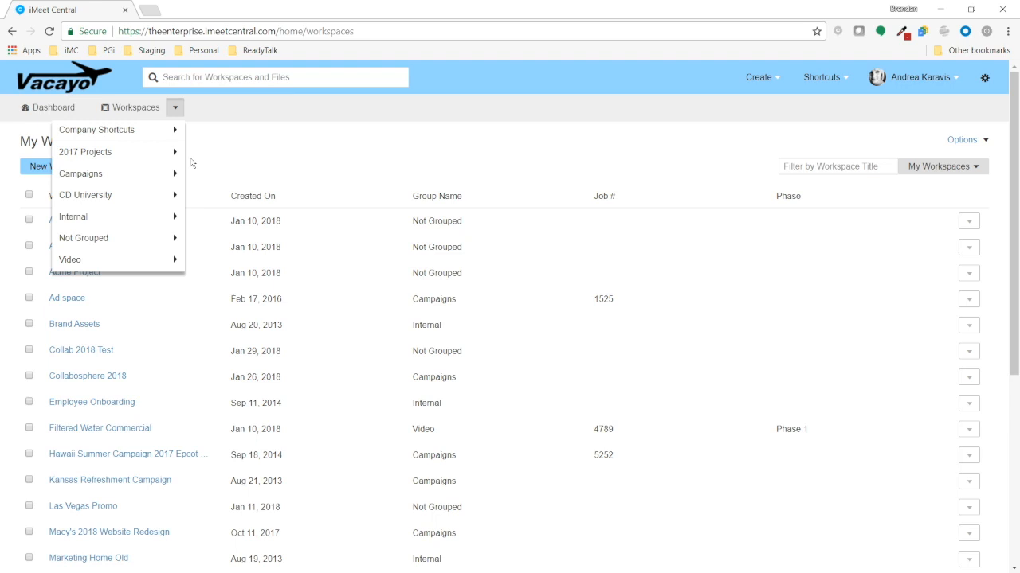
pyautogui.click(235, 157)
pyautogui.moveTo(49, 197); pyautogui.dragTo(116, 202)
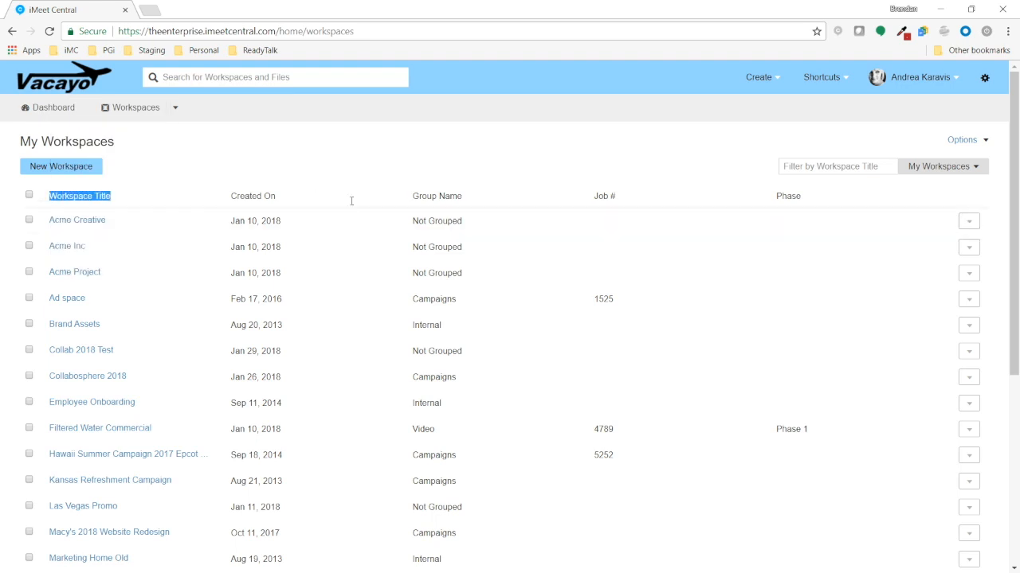
pyautogui.moveTo(412, 197); pyautogui.dragTo(469, 198)
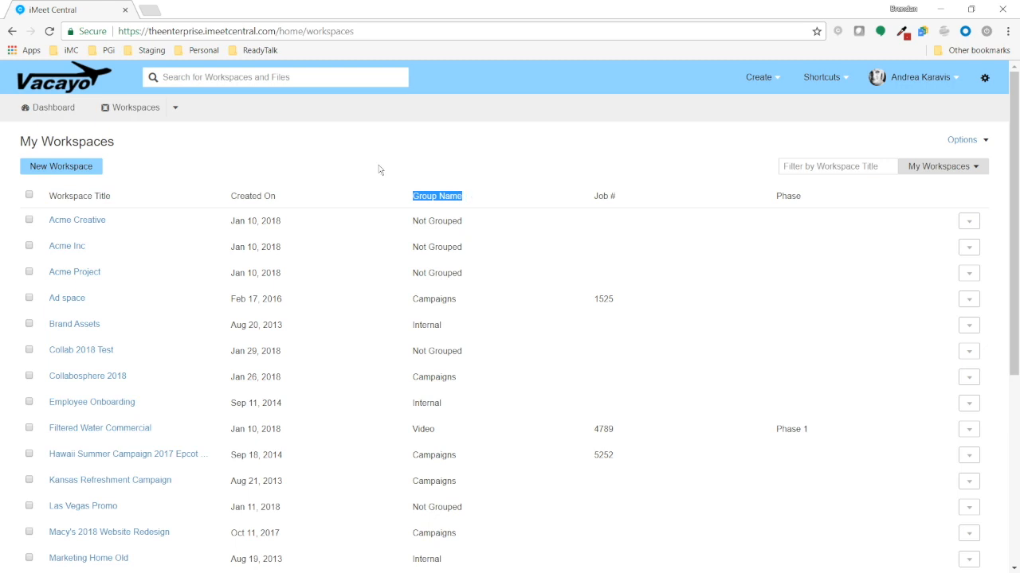
pyautogui.click(177, 110)
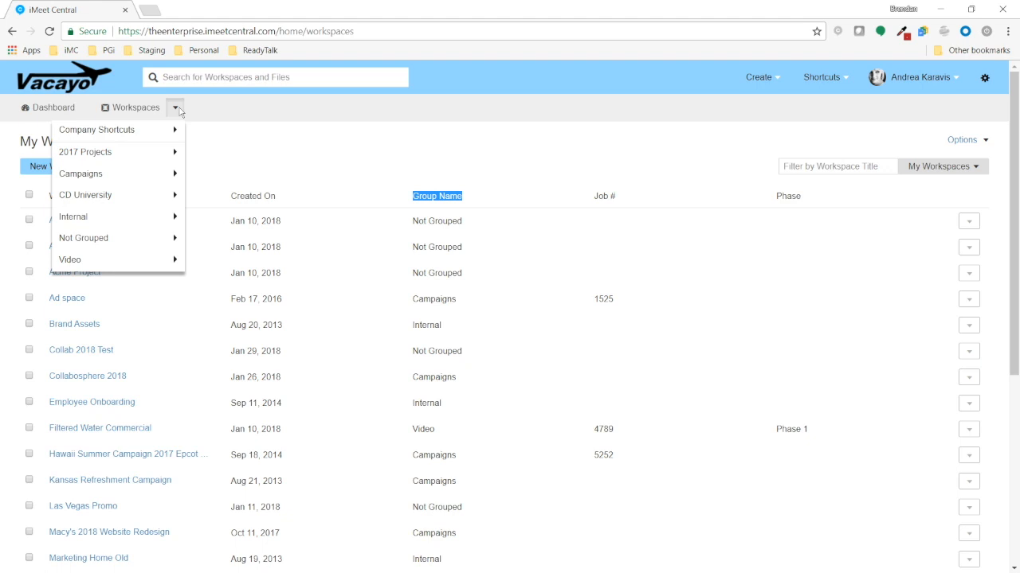
pyautogui.click(173, 173)
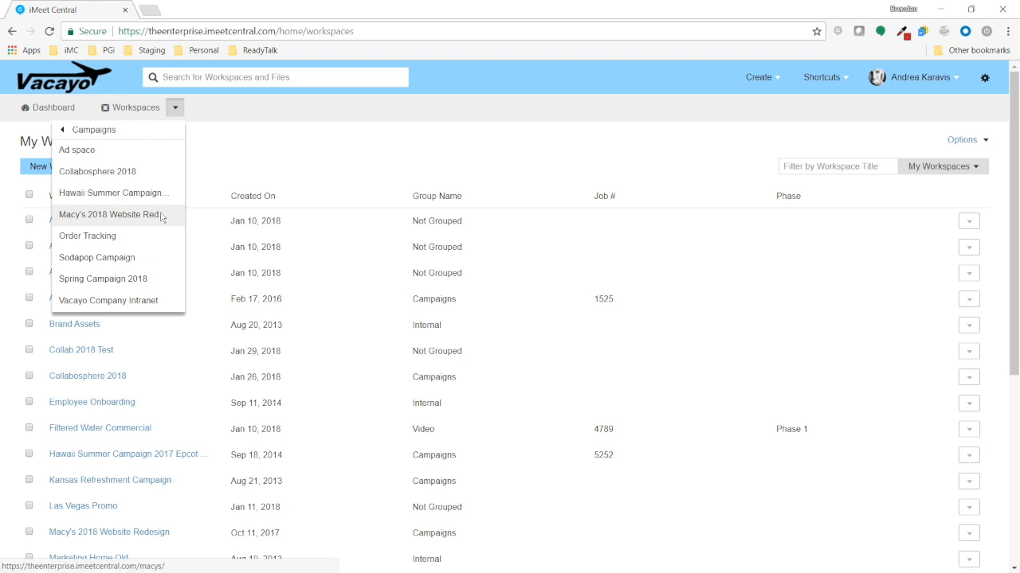
# Search for "Macy" and open the Macy's 2018 Website Redesign workspace
pyautogui.click(301, 76)
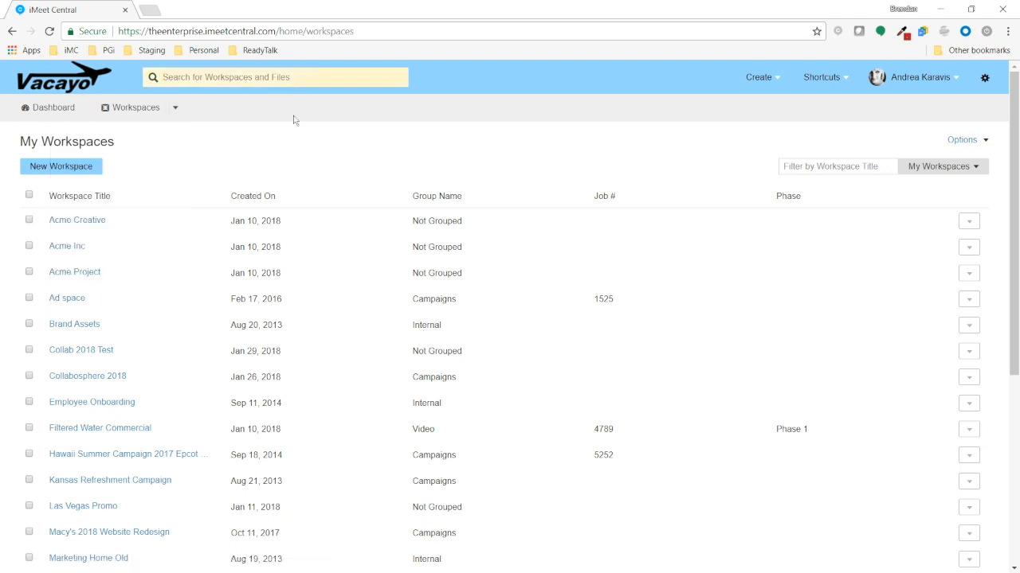
pyautogui.write('Macy')
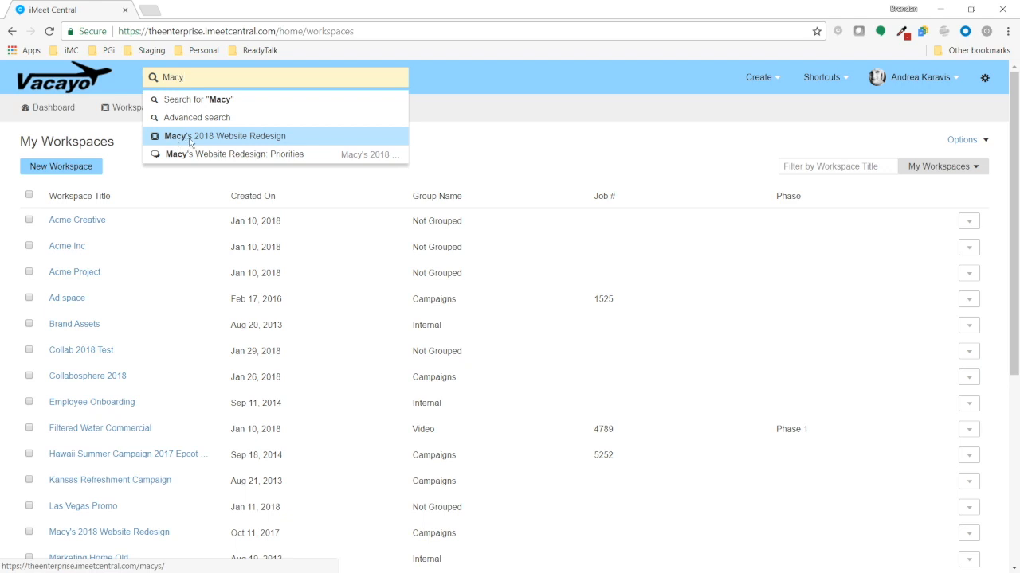
pyautogui.click(230, 136)
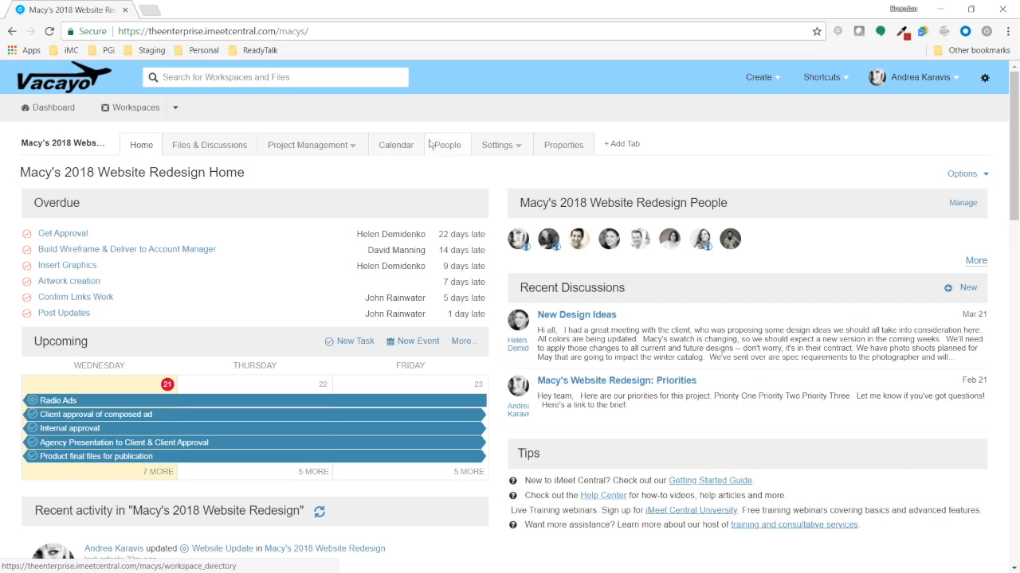
# Check the user account menu and look through the workspace home page down to its recent activity
pyautogui.click(947, 80)
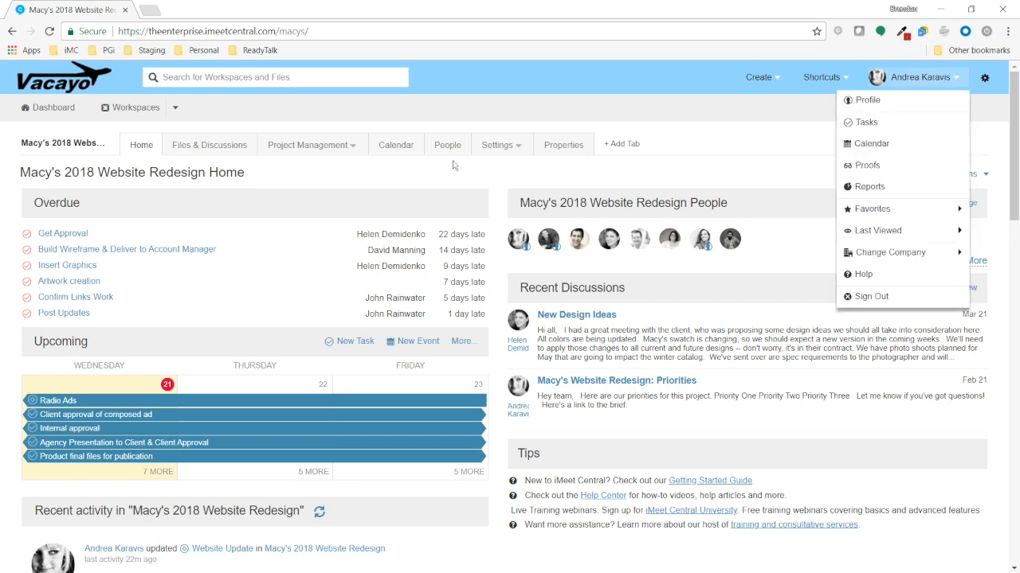
pyautogui.click(411, 177)
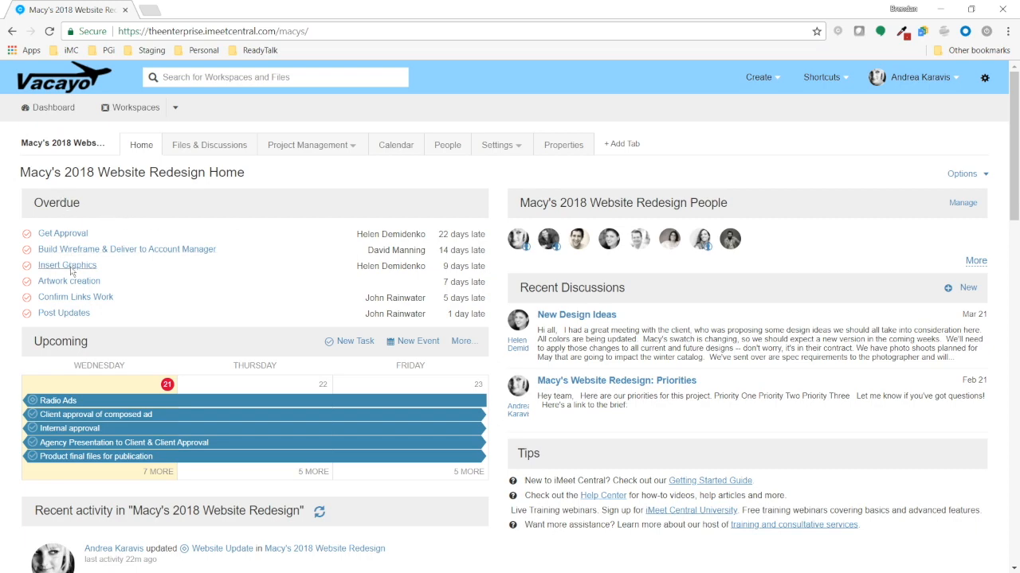
pyautogui.scroll(-2, 248, 308)
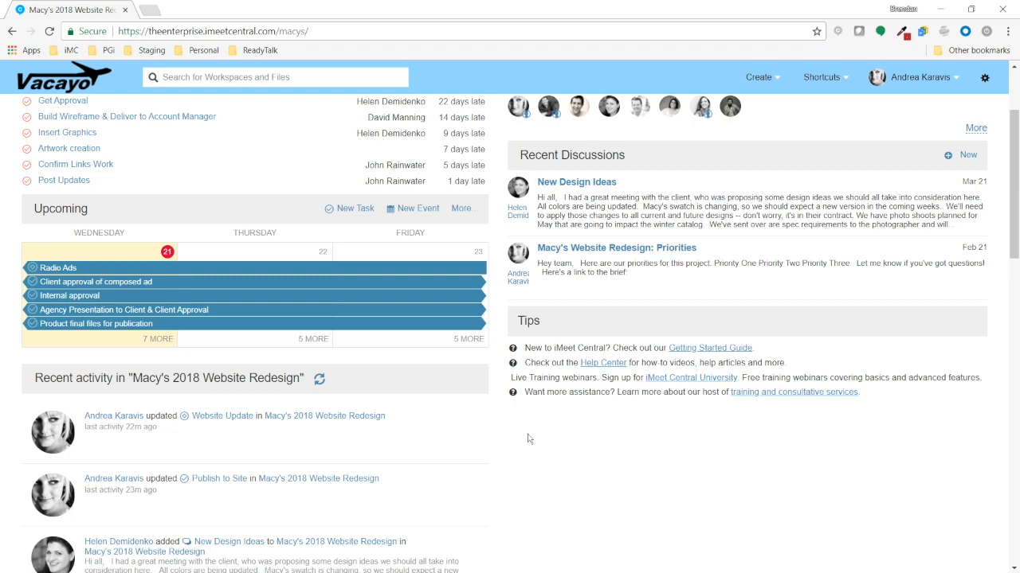
pyautogui.scroll(-3, 291, 257)
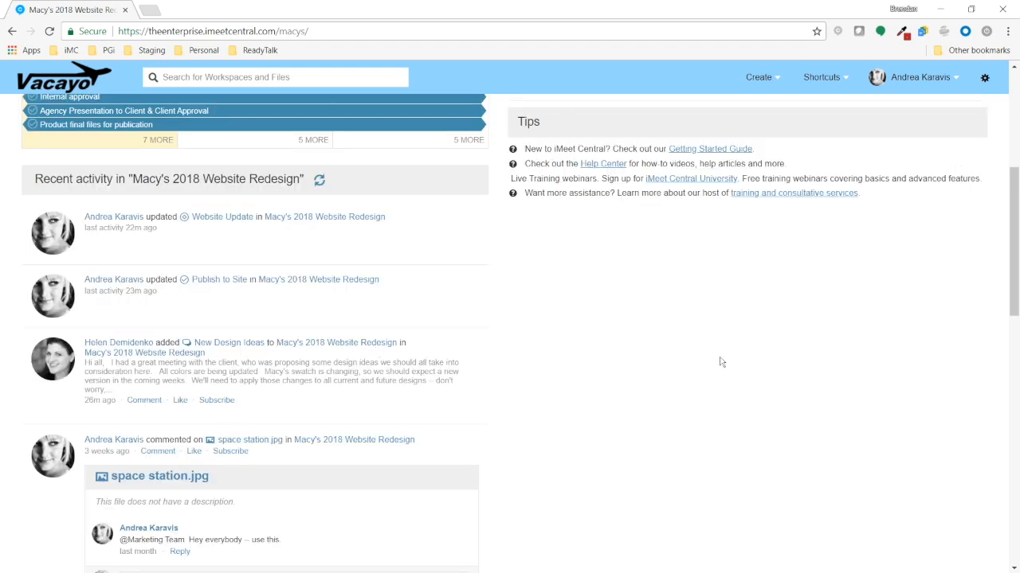
pyautogui.scroll(5, 720, 362)
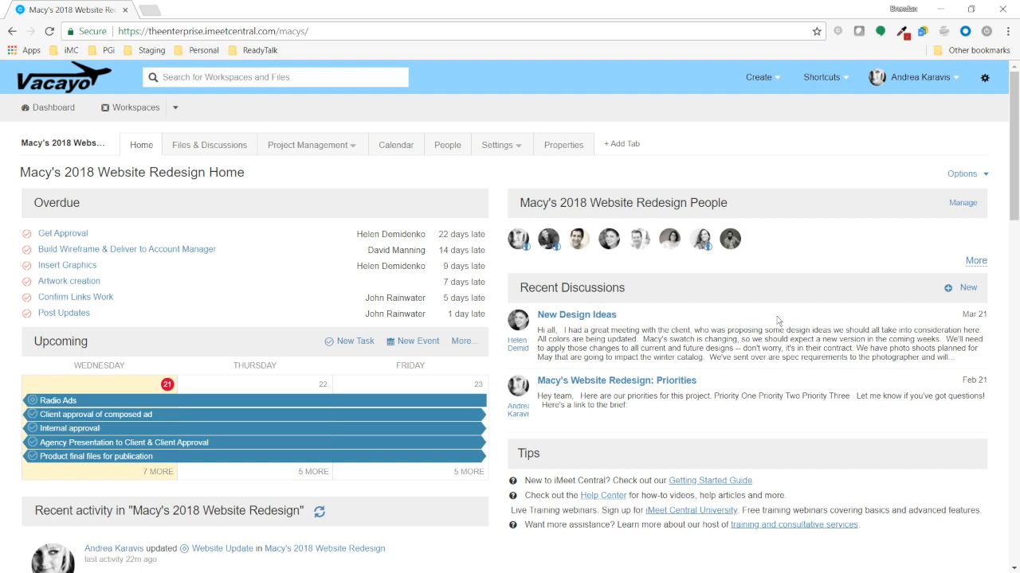
# Open the New Design Ideas discussion and check the file attachment options for a new comment
pyautogui.click(591, 316)
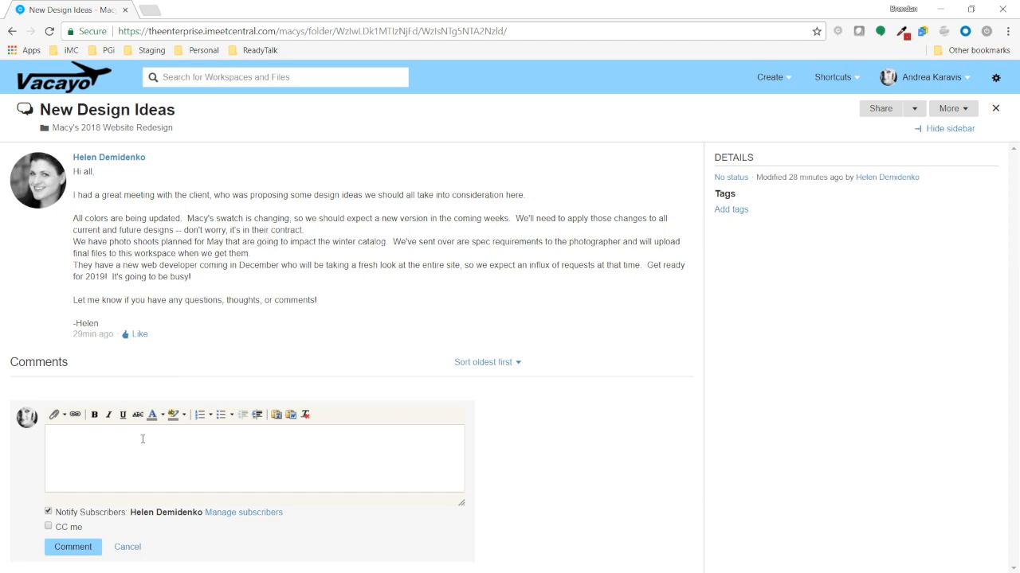
pyautogui.click(143, 439)
pyautogui.click(64, 415)
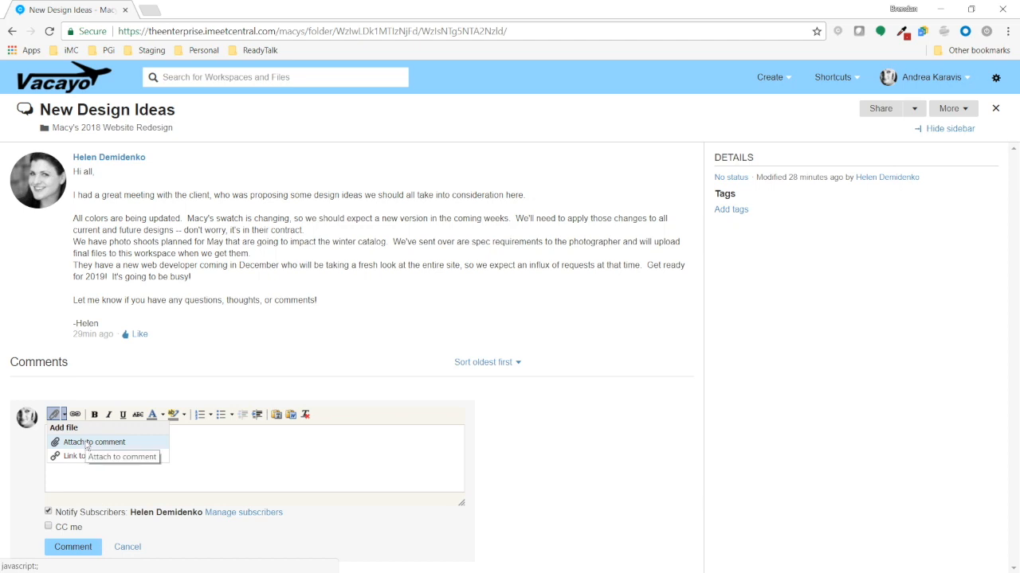
pyautogui.click(266, 439)
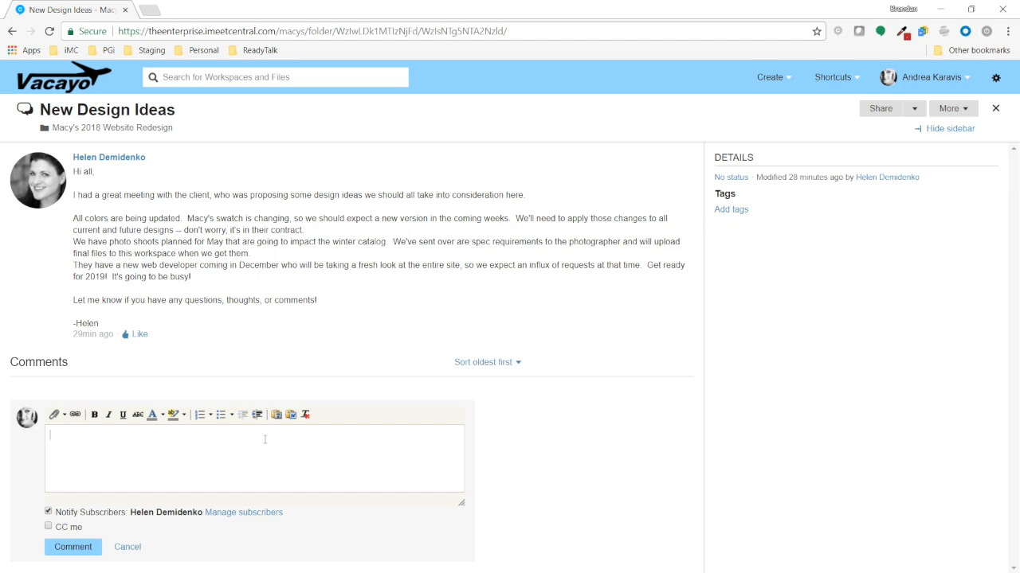
# Write "This all sounds great! Super excited for these updates." in the comment and begin a new line
pyautogui.click(265, 440)
pyautogui.write('This all sounds great!  Super excited')
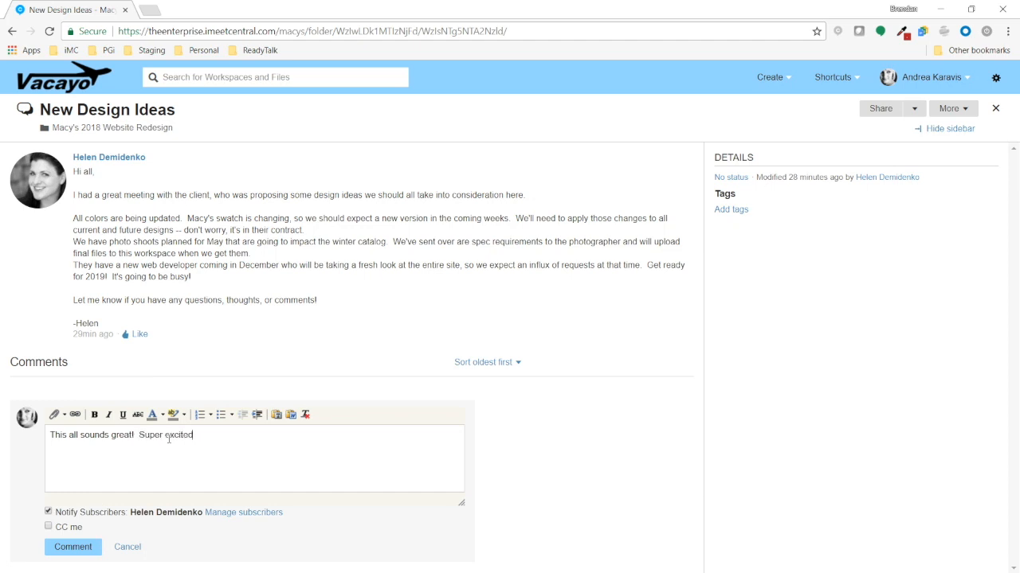
pyautogui.write(' for those updates.')
pyautogui.press('Return')
# Mention a workspace member picked from the full member list and delete the mention from the comment
pyautogui.write('@')
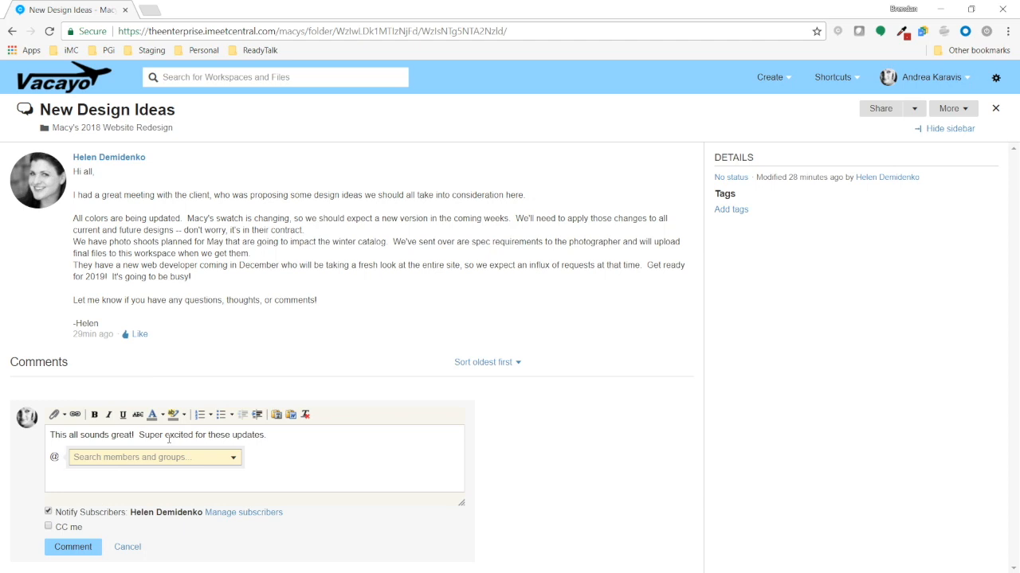
pyautogui.click(235, 459)
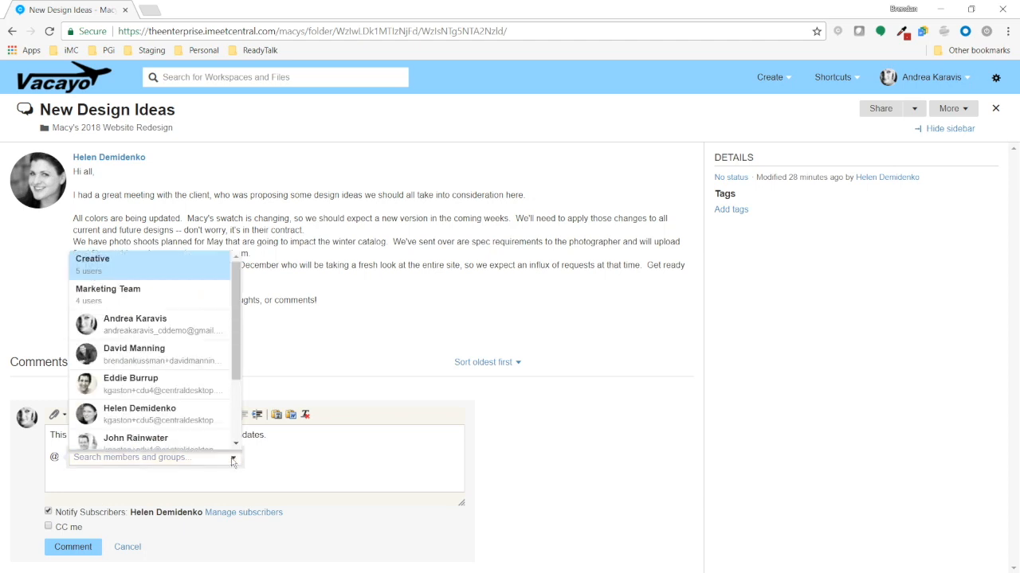
pyautogui.click(183, 360)
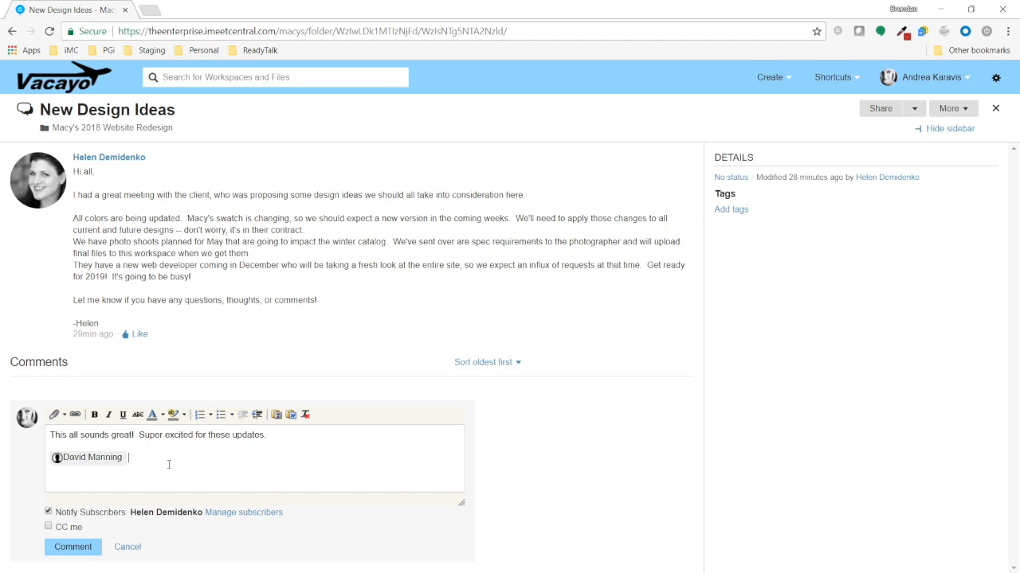
pyautogui.press('BackSpace')
pyautogui.press('BackSpace')
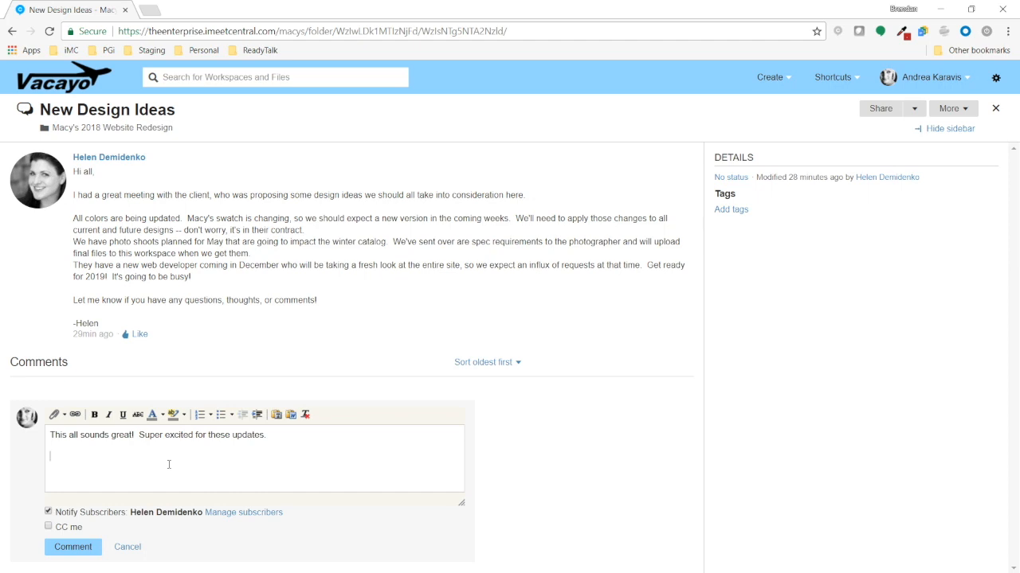
# Mention the same workspace member by searching the name, add "You should take a look at this conversation!" and post the comment
pyautogui.write('@David')
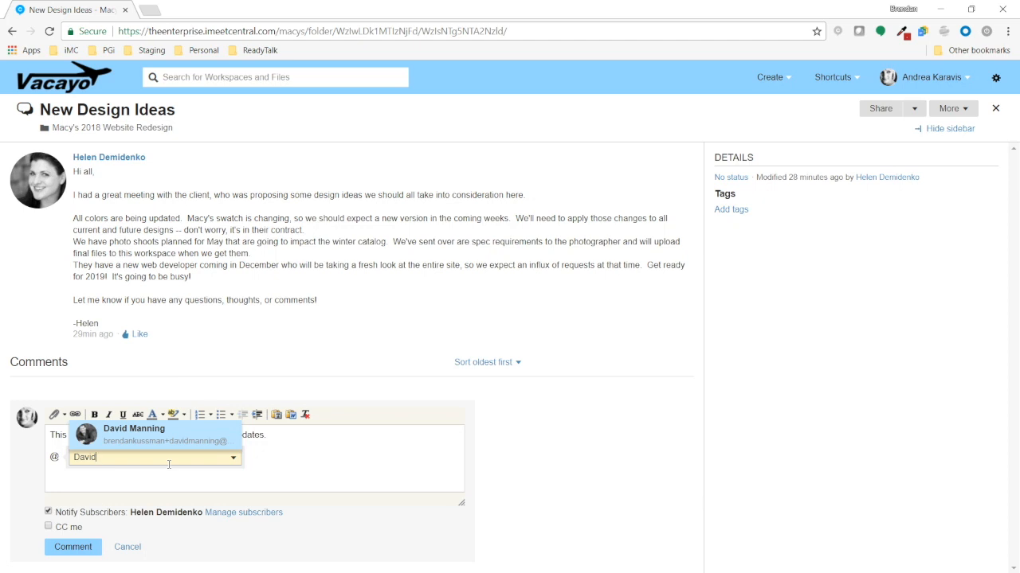
pyautogui.press('Return')
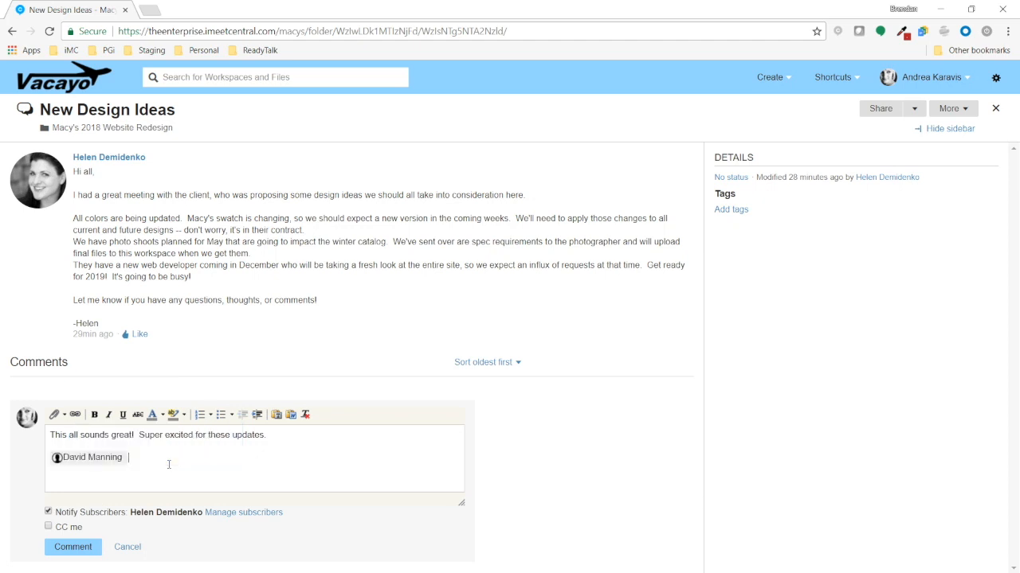
pyautogui.write('You should take a look at this conv')
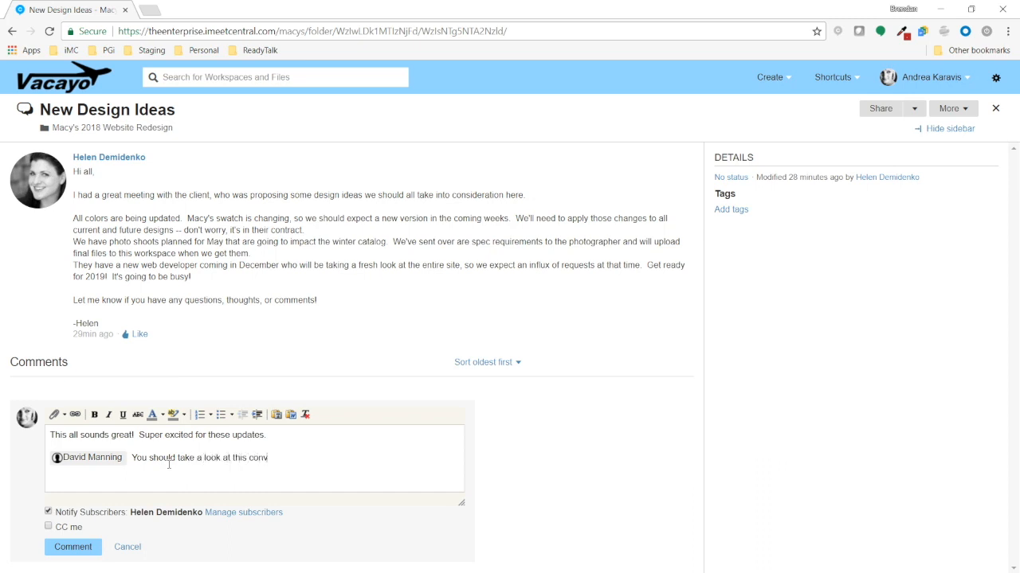
pyautogui.write('ersation!')
pyautogui.click(73, 547)
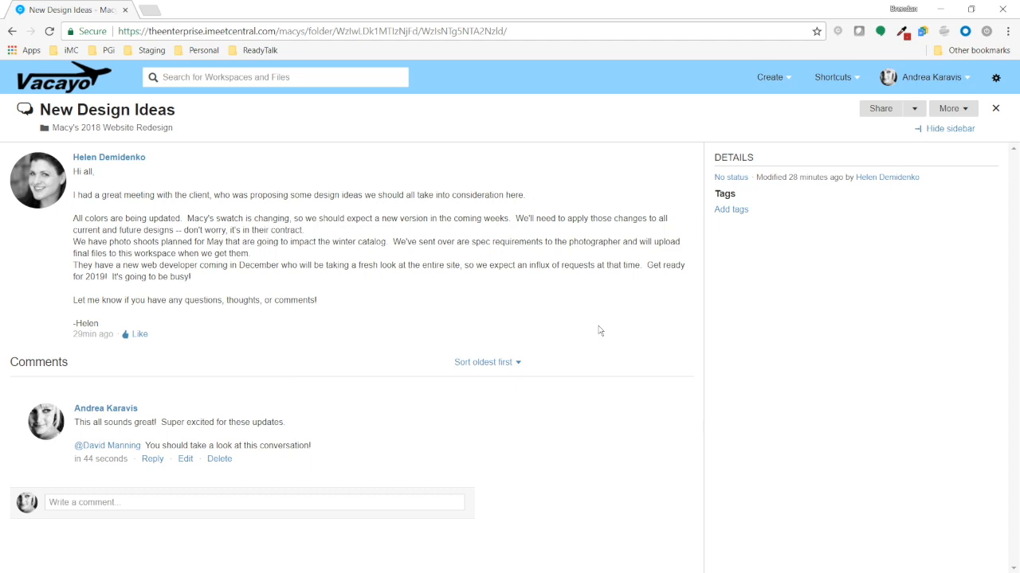
# Review the discussion's subscribers and sharing options, and return to the workspace home page
pyautogui.click(274, 502)
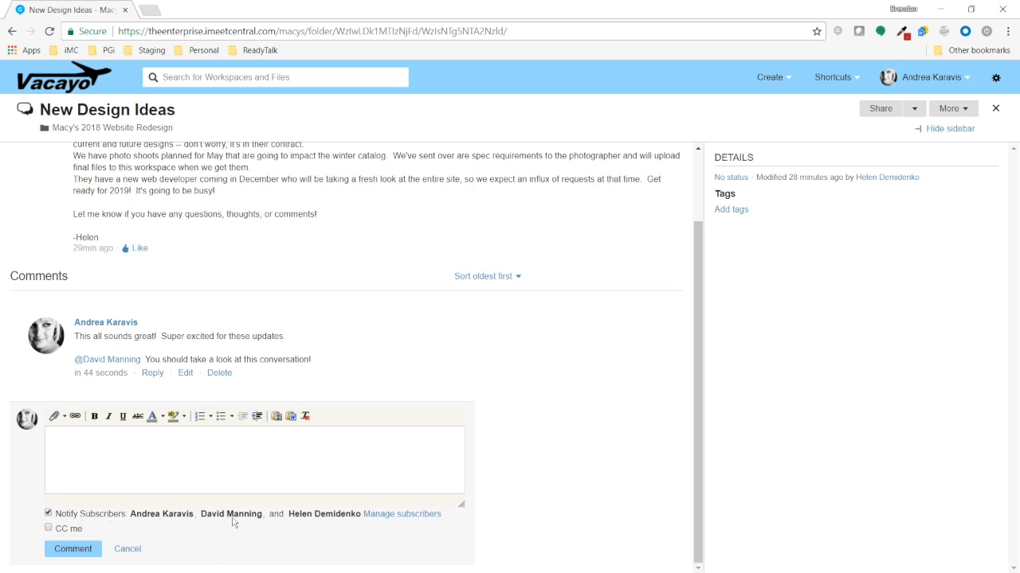
pyautogui.click(387, 515)
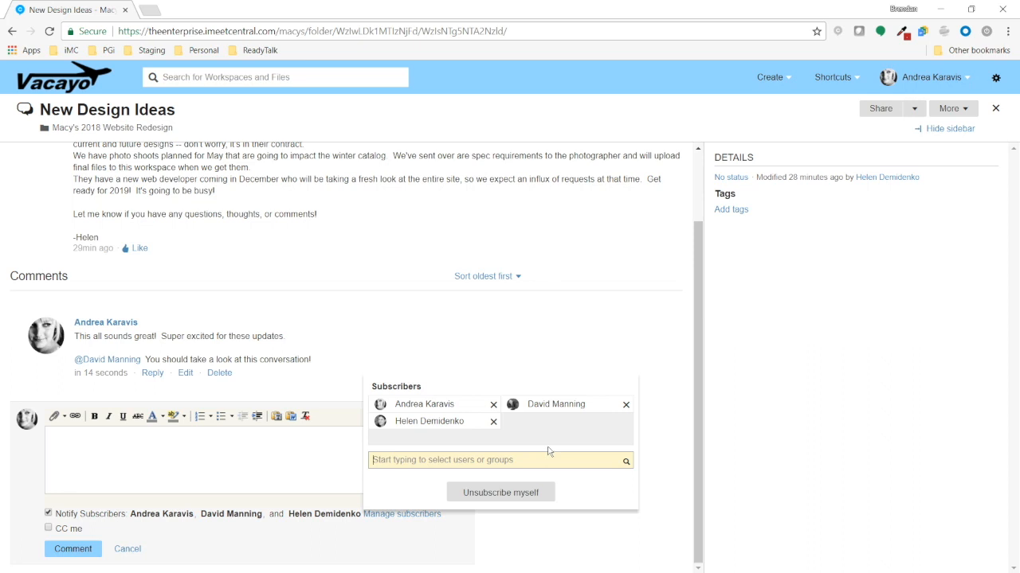
pyautogui.click(645, 363)
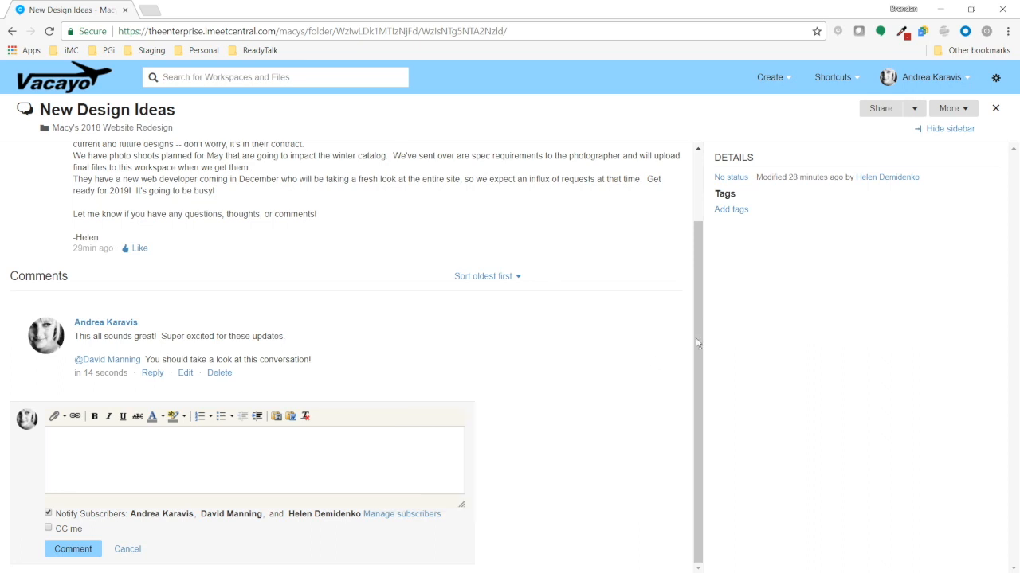
pyautogui.click(914, 110)
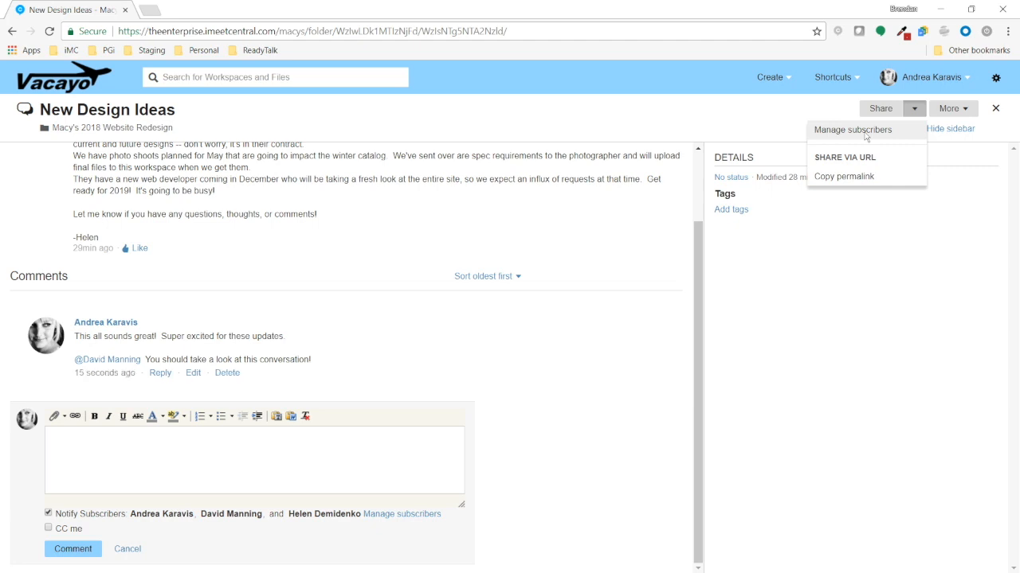
pyautogui.click(995, 108)
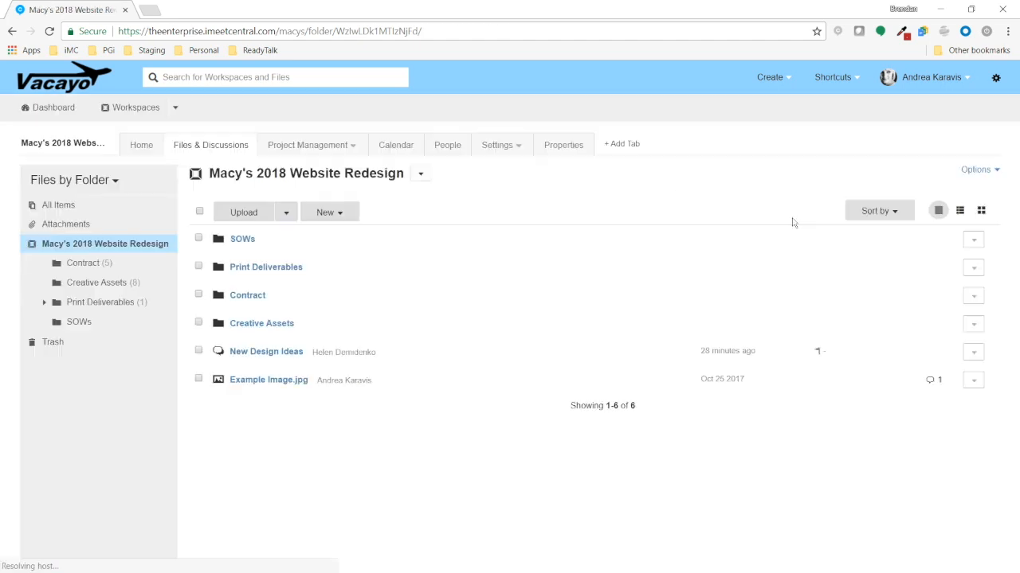
pyautogui.click(139, 148)
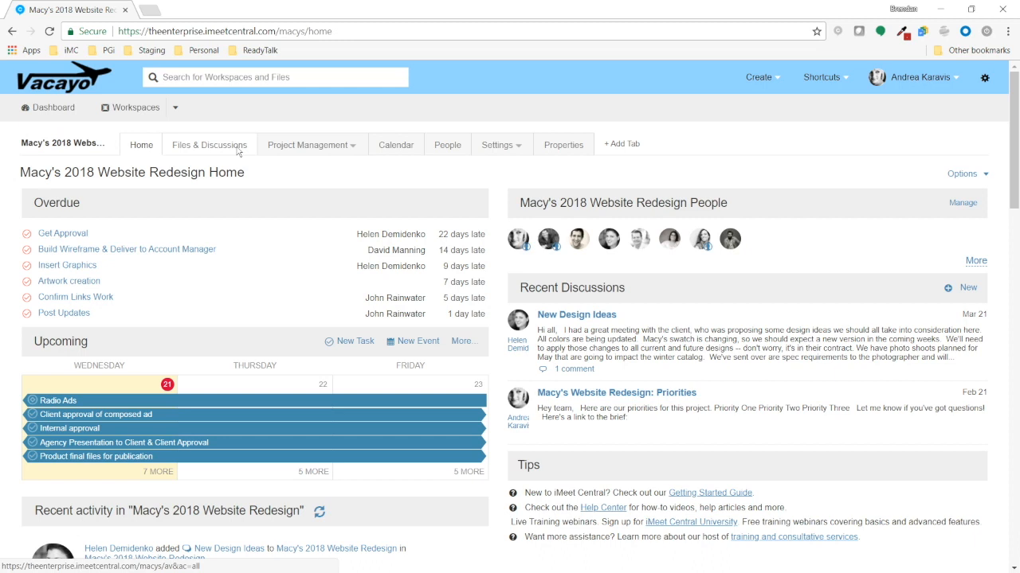
# Browse the workspace's files and discussions from all items to the main folder and expand the Print Deliverables subfolders
pyautogui.click(237, 148)
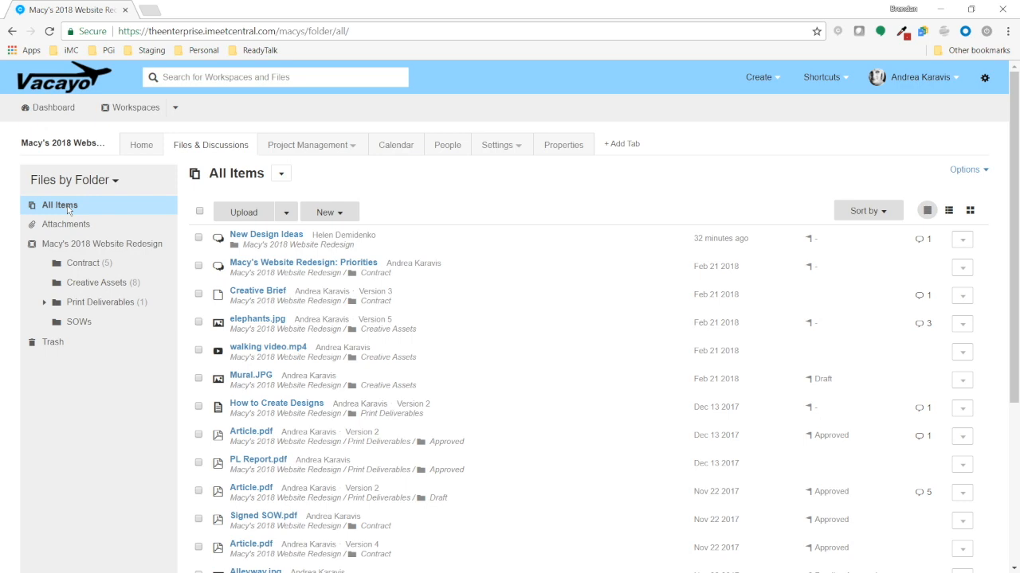
pyautogui.click(102, 245)
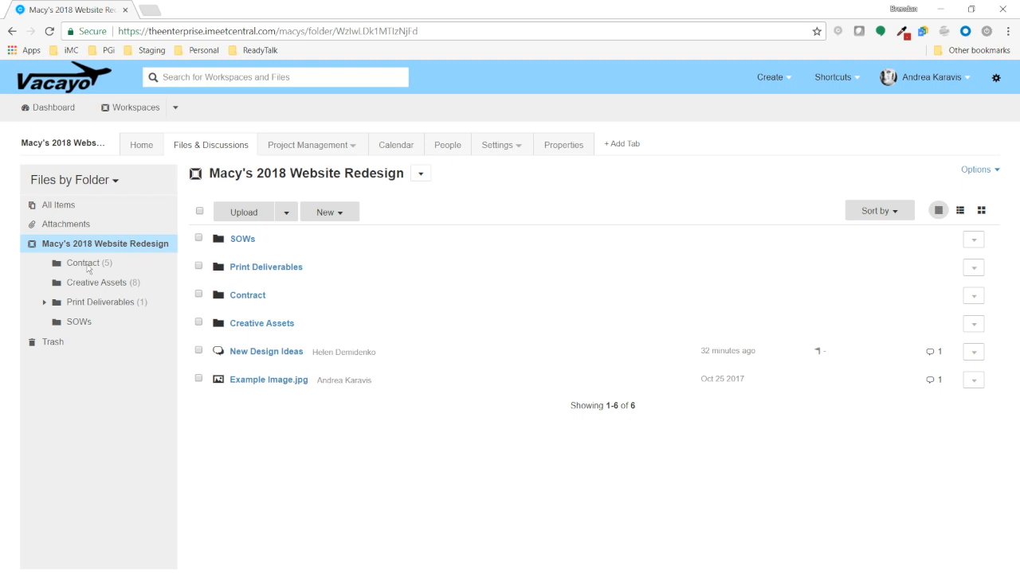
pyautogui.click(45, 303)
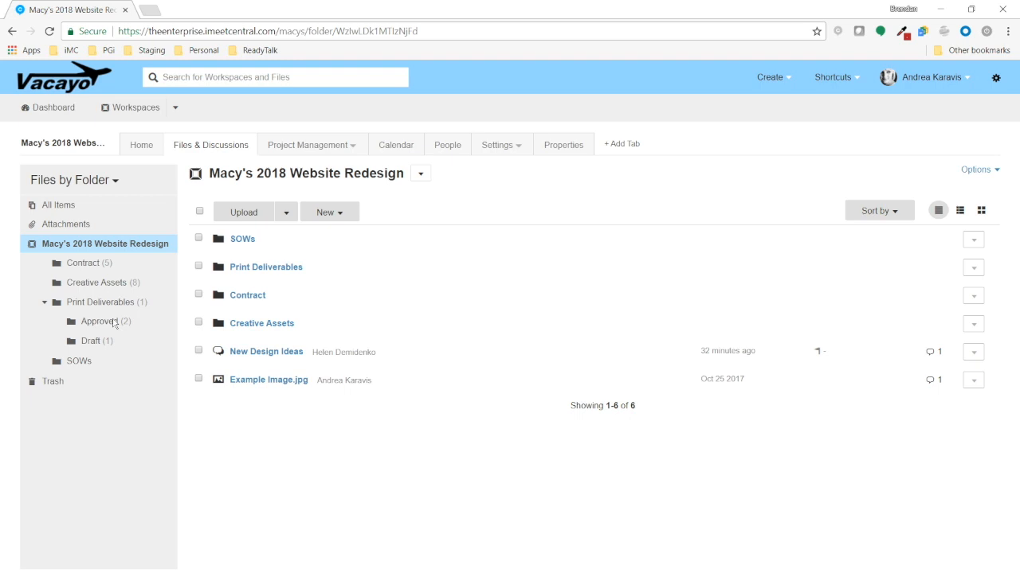
# Create a folder named "Wireframes" directly under the Macy's 2018 Website Redesign workspace
pyautogui.click(341, 213)
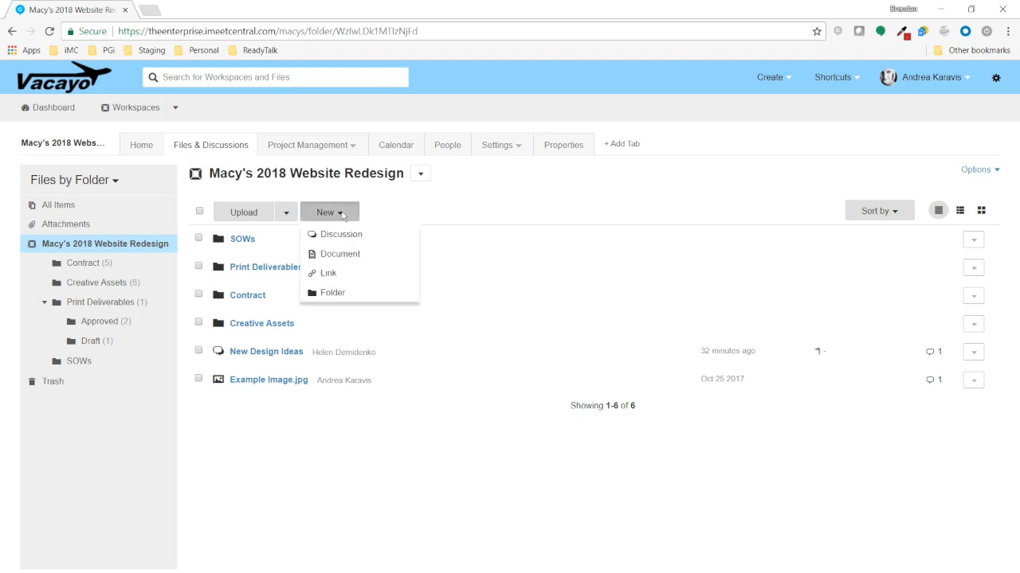
pyautogui.click(352, 293)
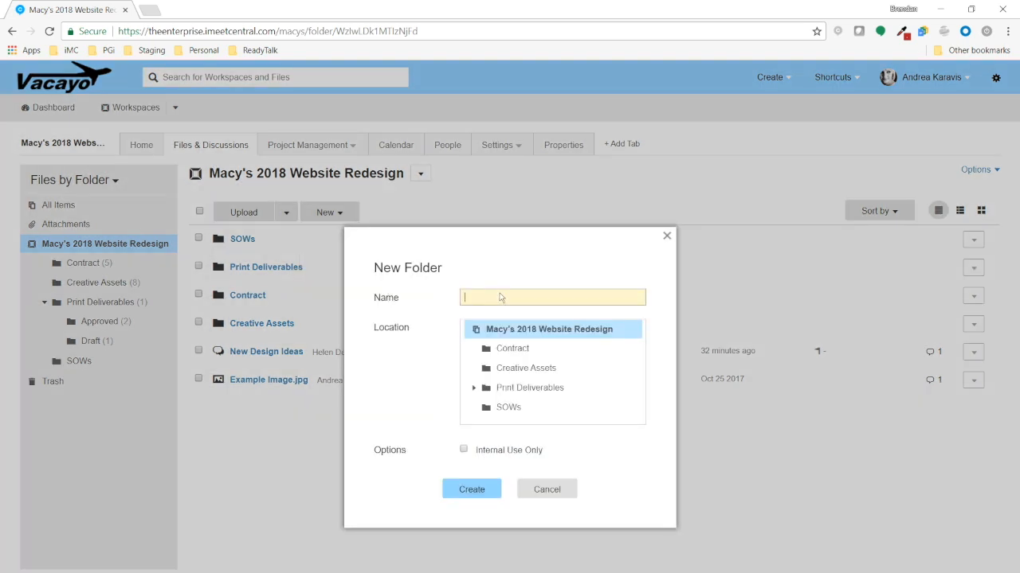
pyautogui.click(501, 297)
pyautogui.write('Wireframes')
pyautogui.press('Tab')
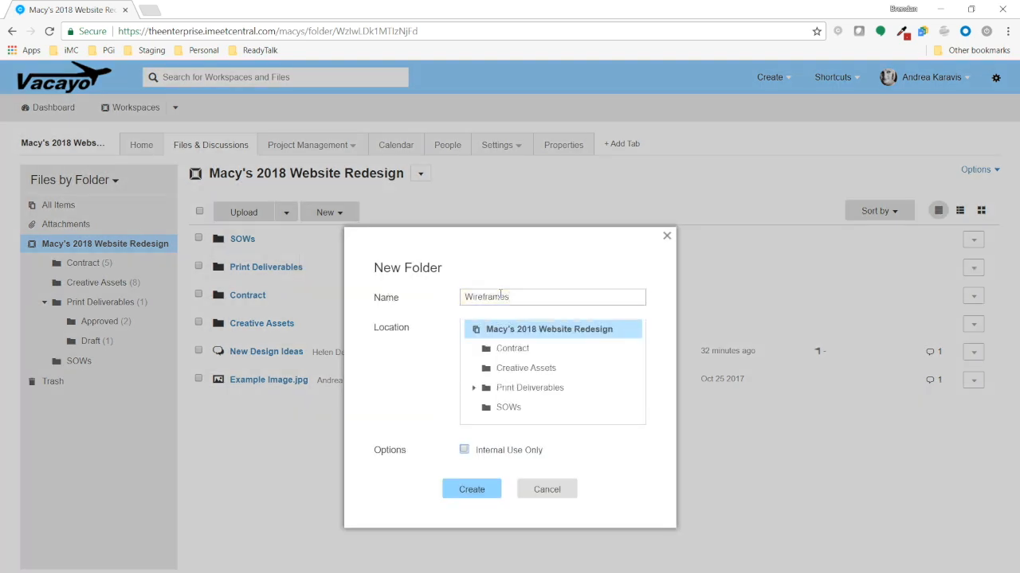
pyautogui.click(483, 489)
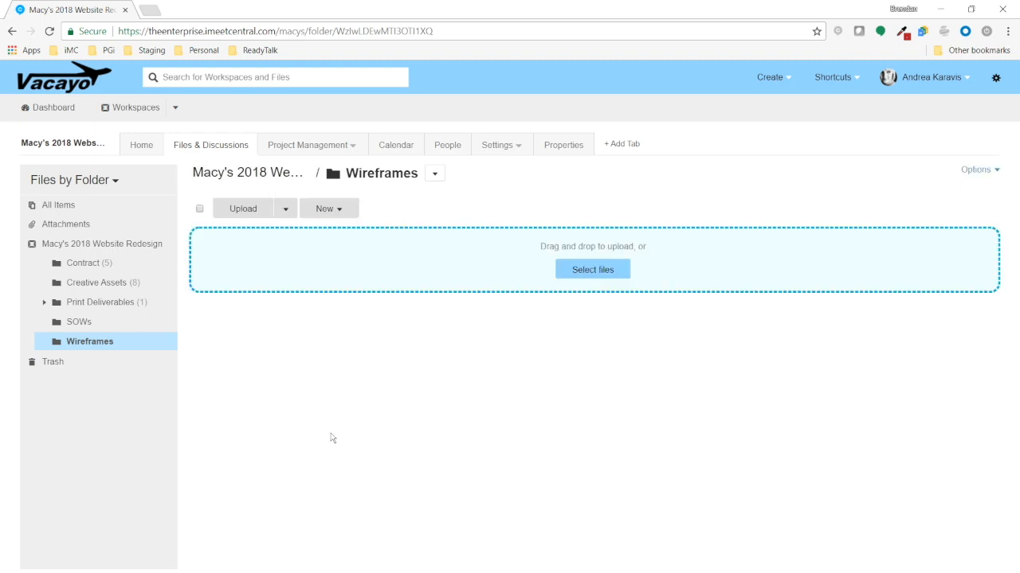
# Upload the Lorem Ipsum PDF from the desktop into the Wireframes folder and restore the browser to full size
pyautogui.moveTo(310, 22); pyautogui.dragTo(426, 48)
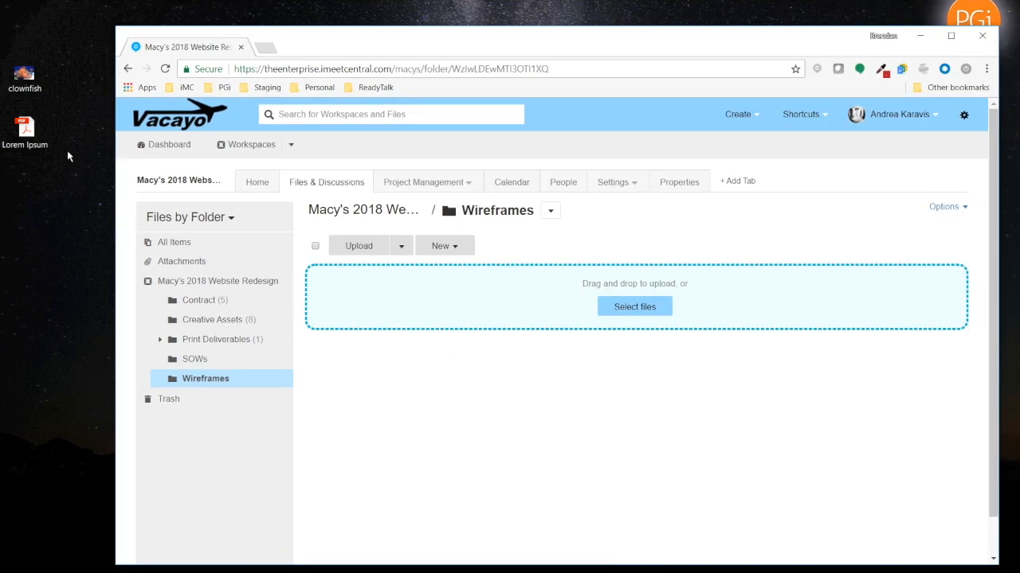
pyautogui.click(26, 130)
pyautogui.moveTo(27, 130); pyautogui.dragTo(596, 337)
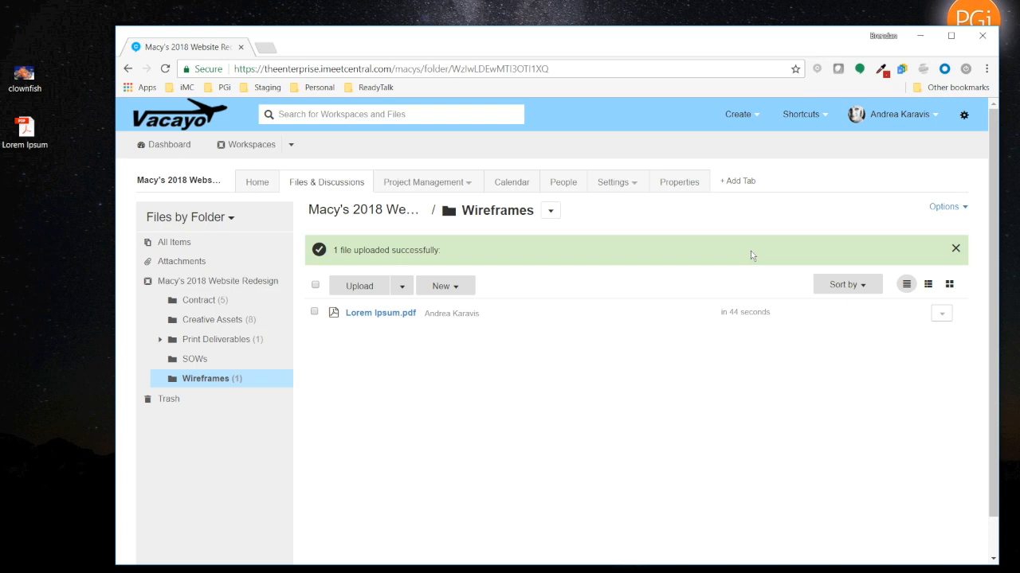
pyautogui.click(951, 35)
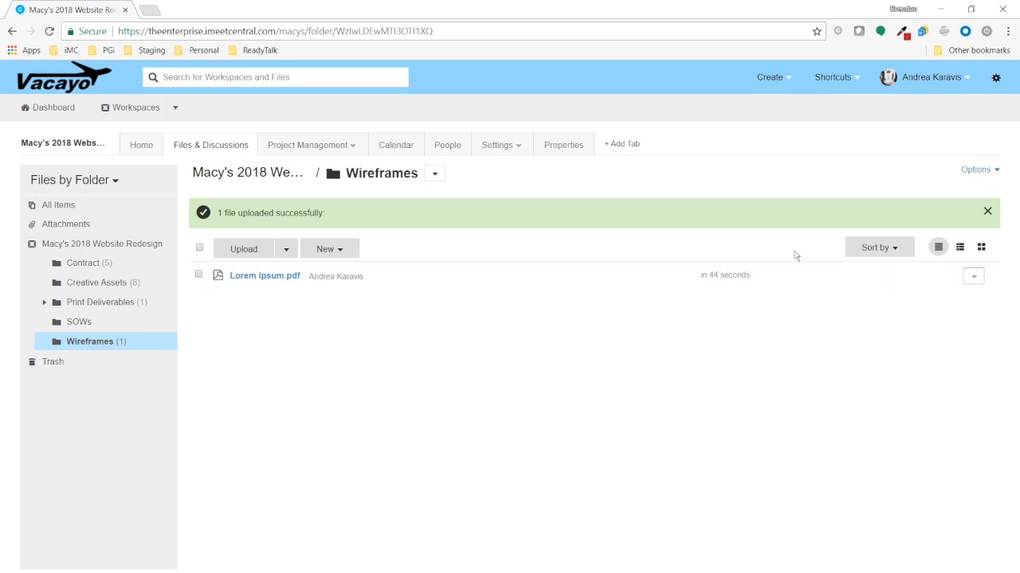
# Check the sorting options for the Wireframes folder's files and close the list
pyautogui.click(893, 250)
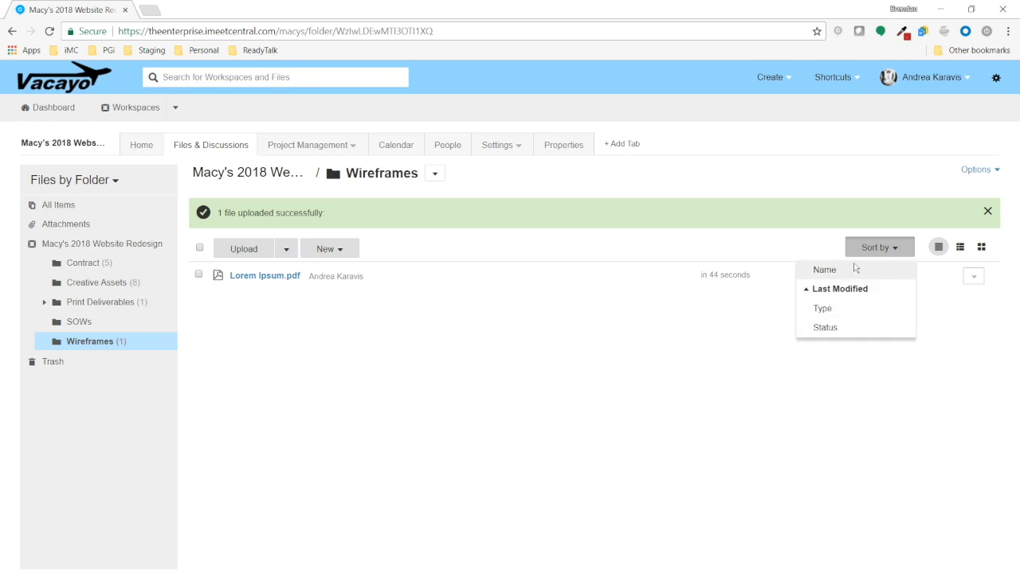
pyautogui.click(803, 240)
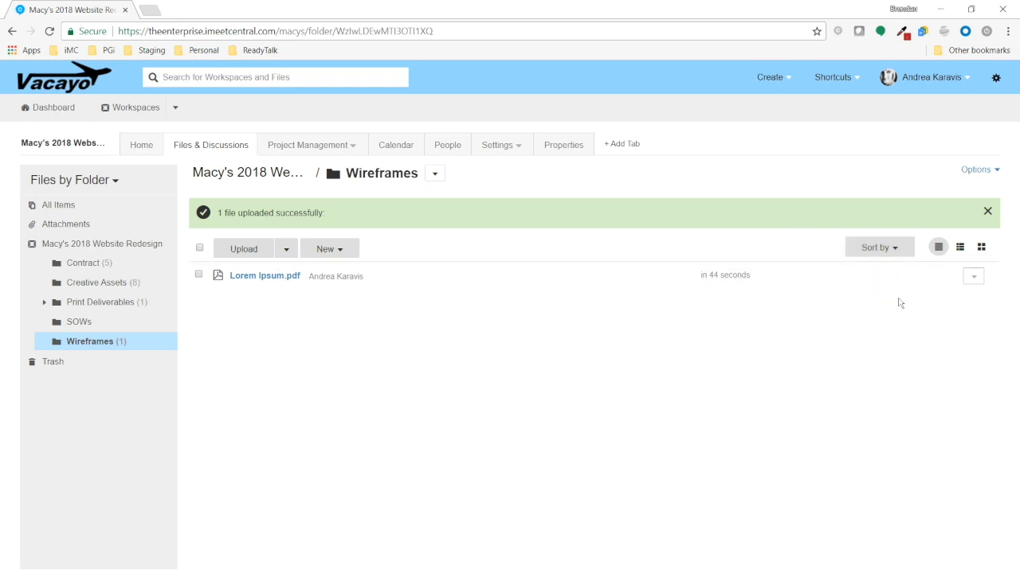
# Preview the Wireframes and Creative Assets folders as thumbnails and return Creative Assets to the simple list view
pyautogui.click(959, 247)
pyautogui.click(979, 247)
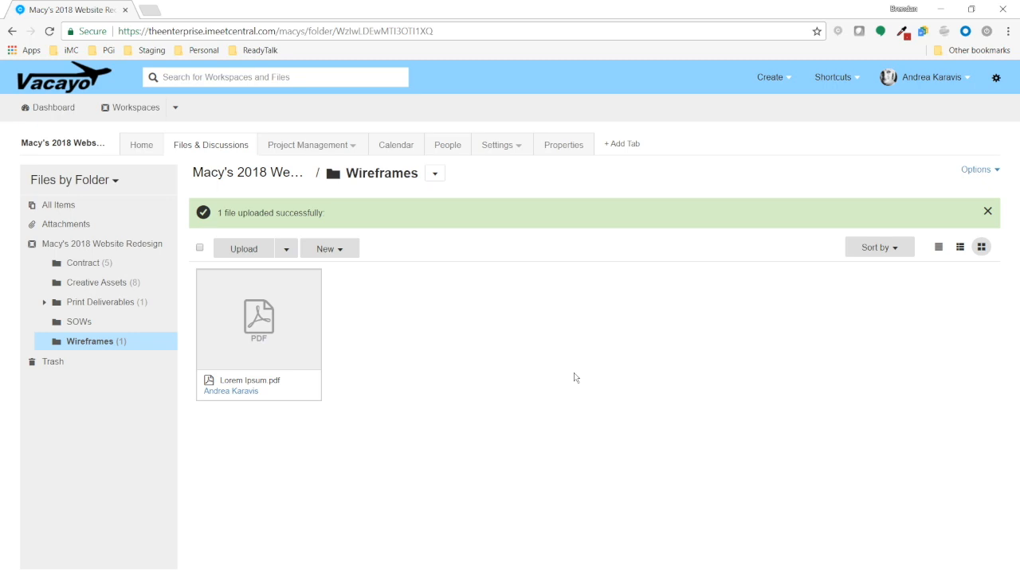
pyautogui.click(104, 285)
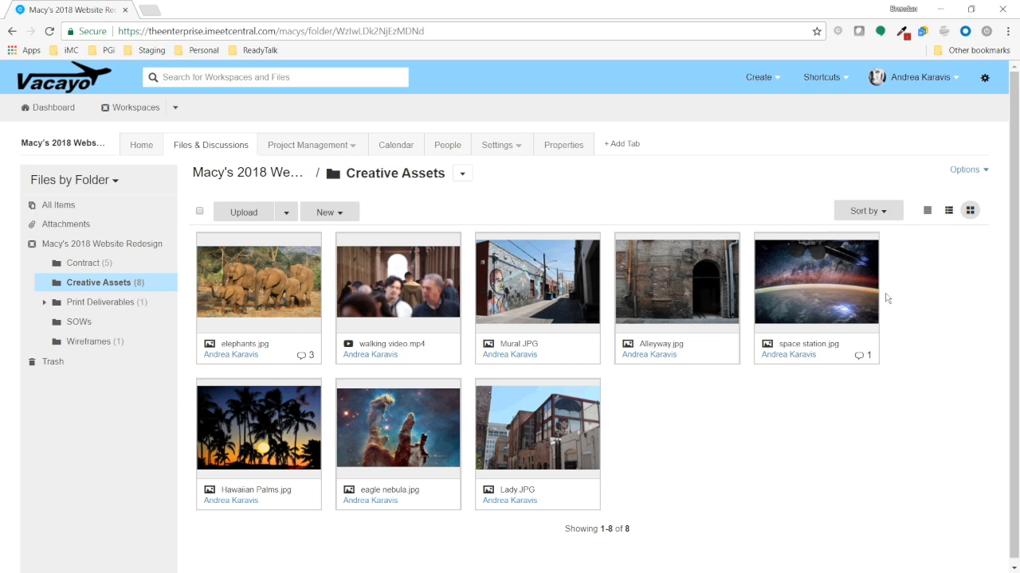
pyautogui.click(926, 211)
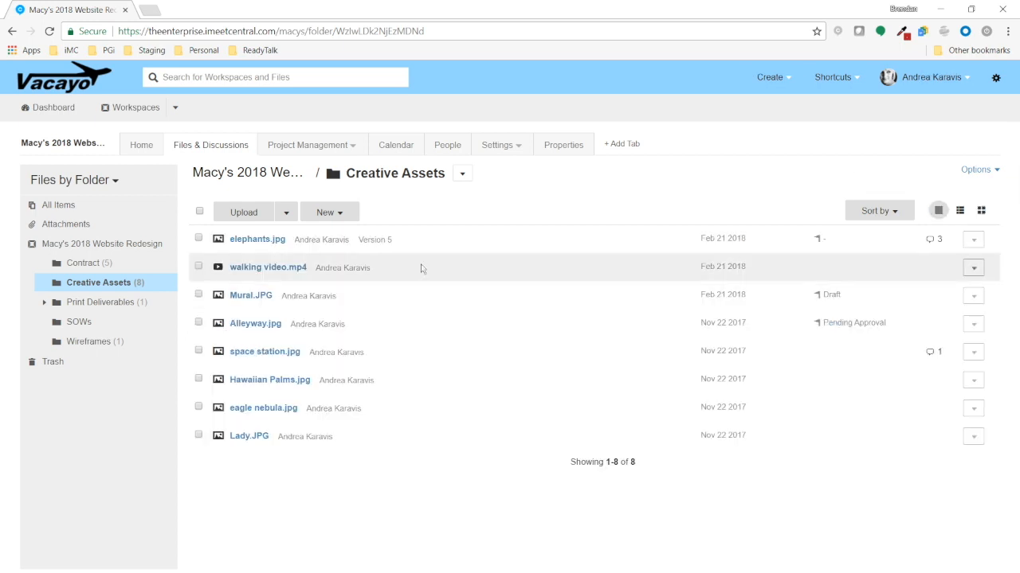
# Try to email elephants.jpg from the Creative Assets folder and dismiss the notice
pyautogui.click(198, 239)
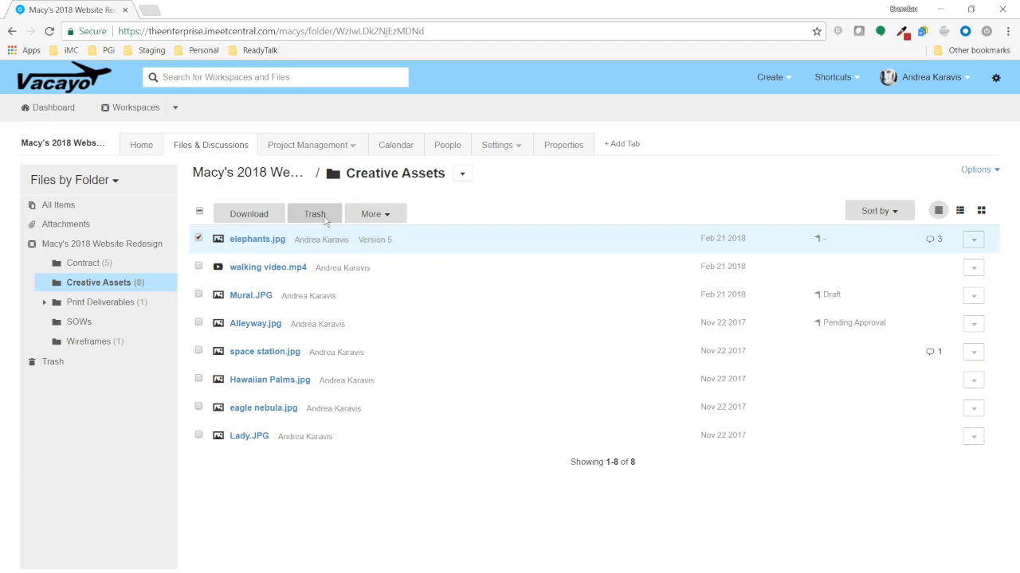
pyautogui.click(389, 214)
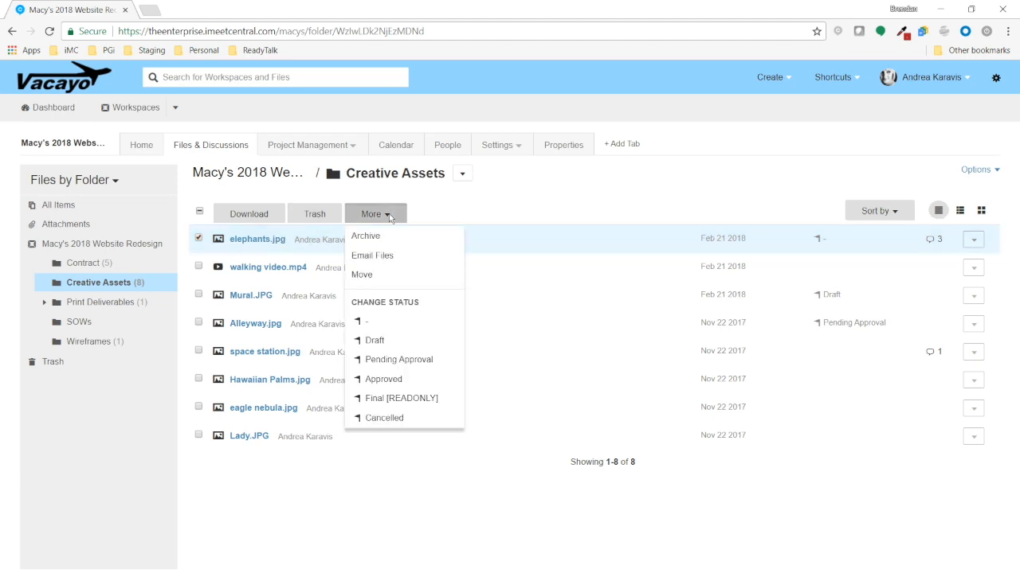
pyautogui.click(407, 258)
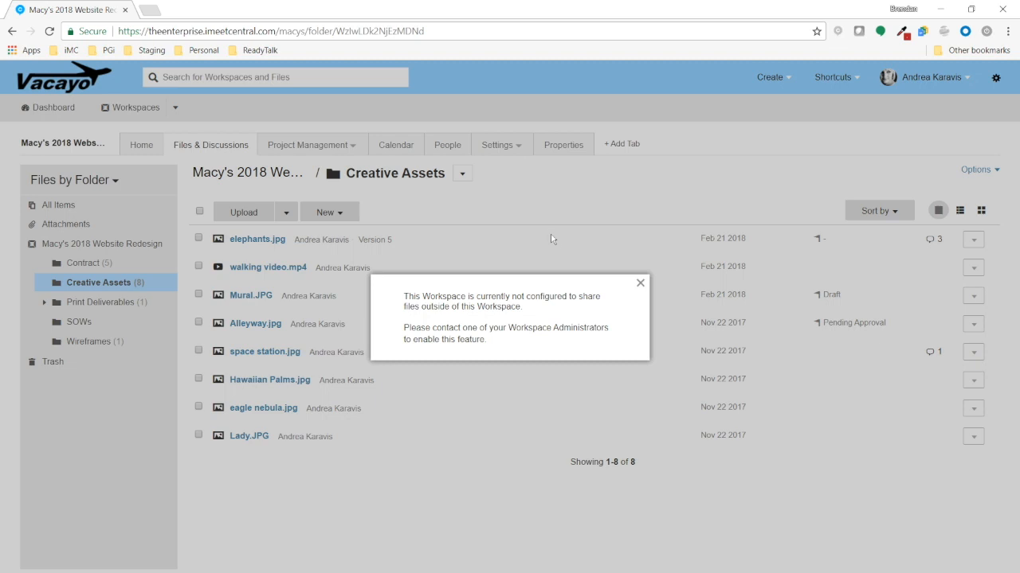
pyautogui.click(640, 283)
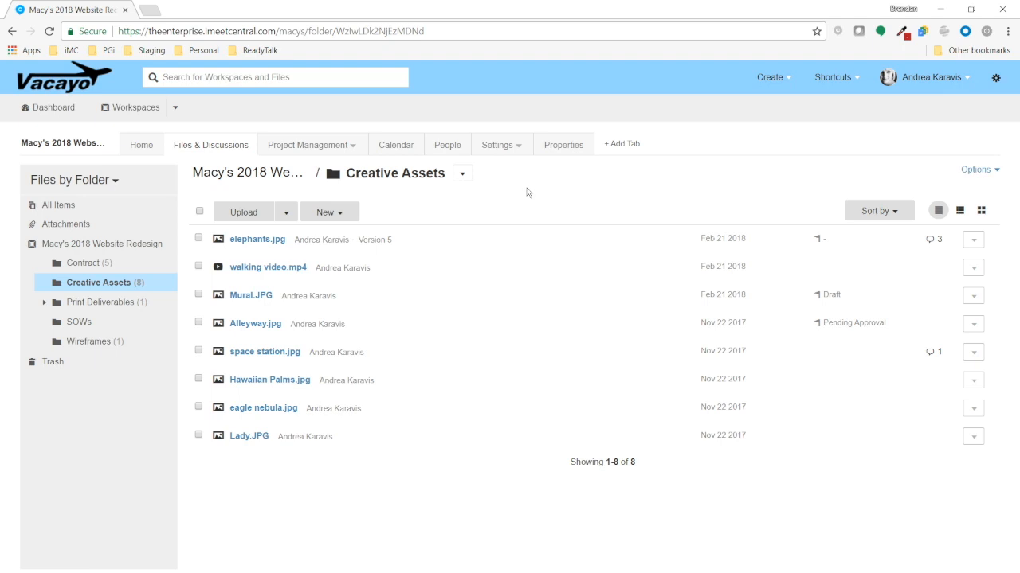
# Set the workspace's Public File Sharing Options to Simple Mode in its access and security settings and save the update
pyautogui.moveTo(497, 152)
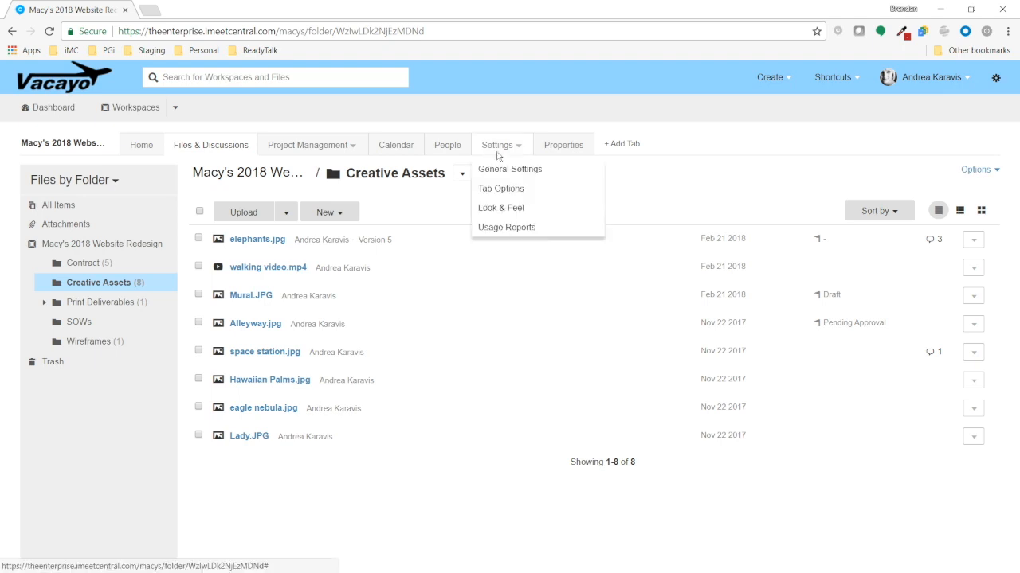
pyautogui.click(510, 169)
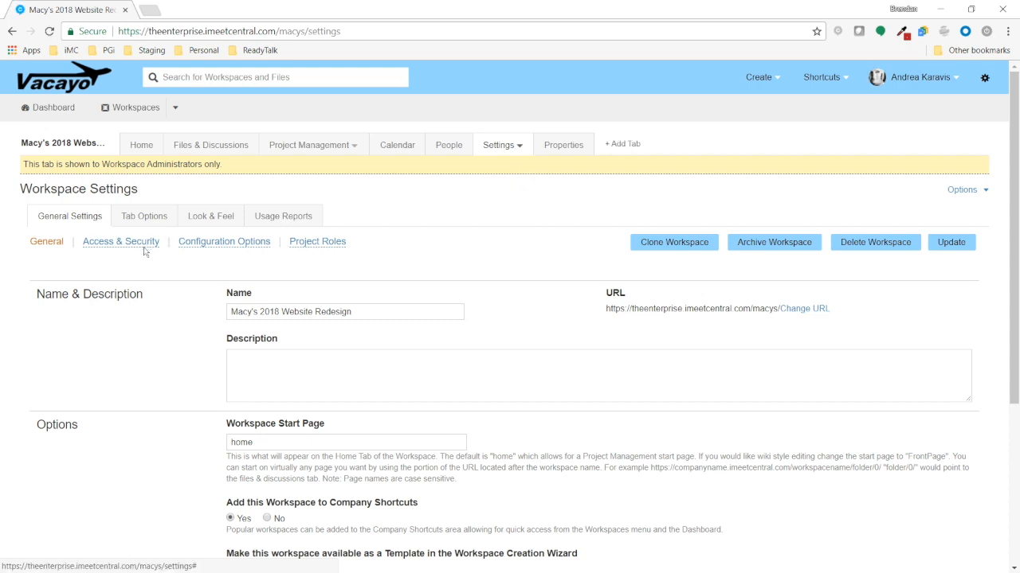
pyautogui.click(148, 244)
pyautogui.scroll(-2, 464, 247)
pyautogui.click(375, 475)
pyautogui.click(324, 496)
pyautogui.click(954, 523)
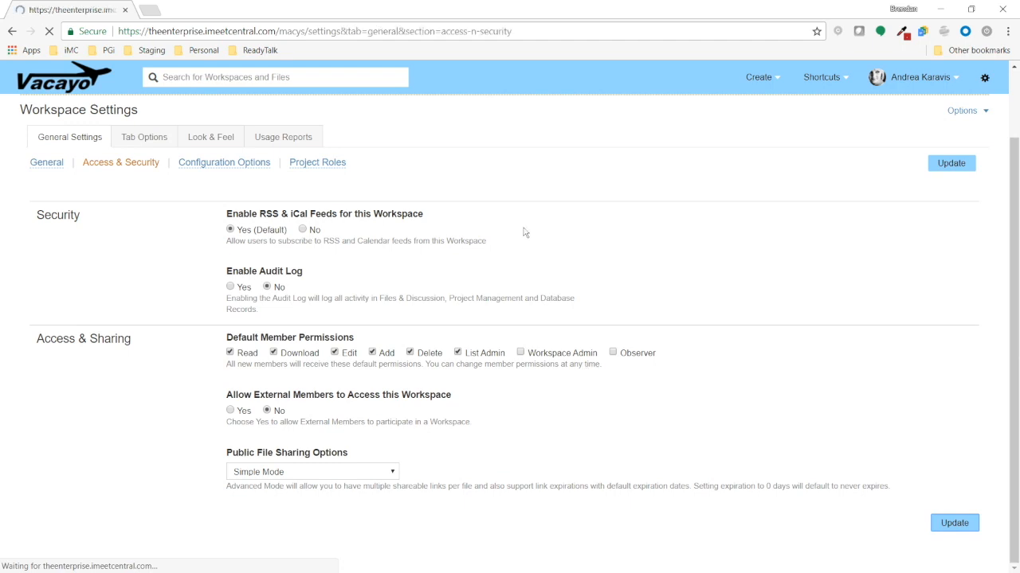
# Generate an email message linking to Alleyway.jpg from the Creative Assets folder and discard the draft without saving
pyautogui.click(228, 151)
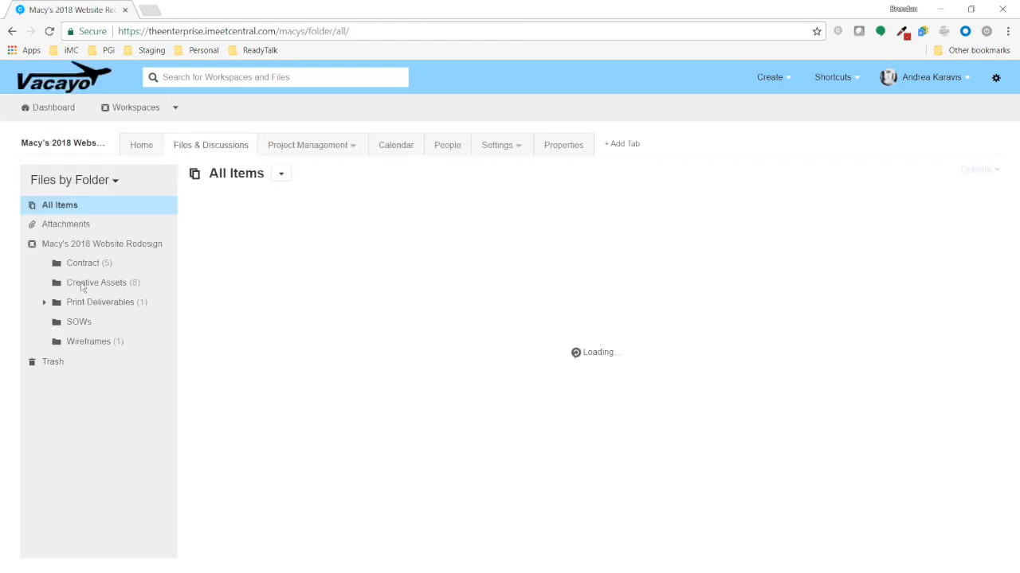
pyautogui.click(90, 284)
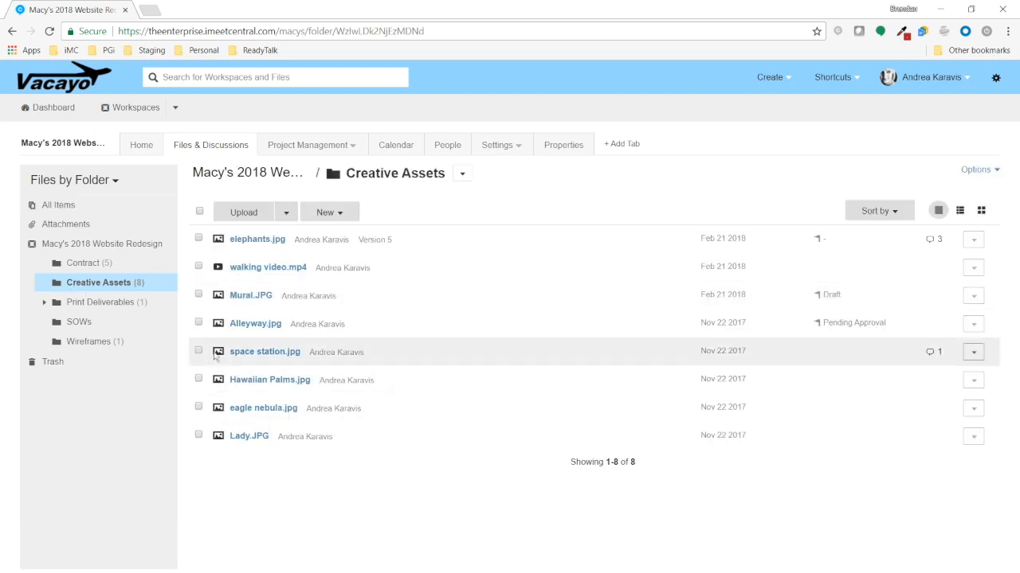
pyautogui.click(199, 324)
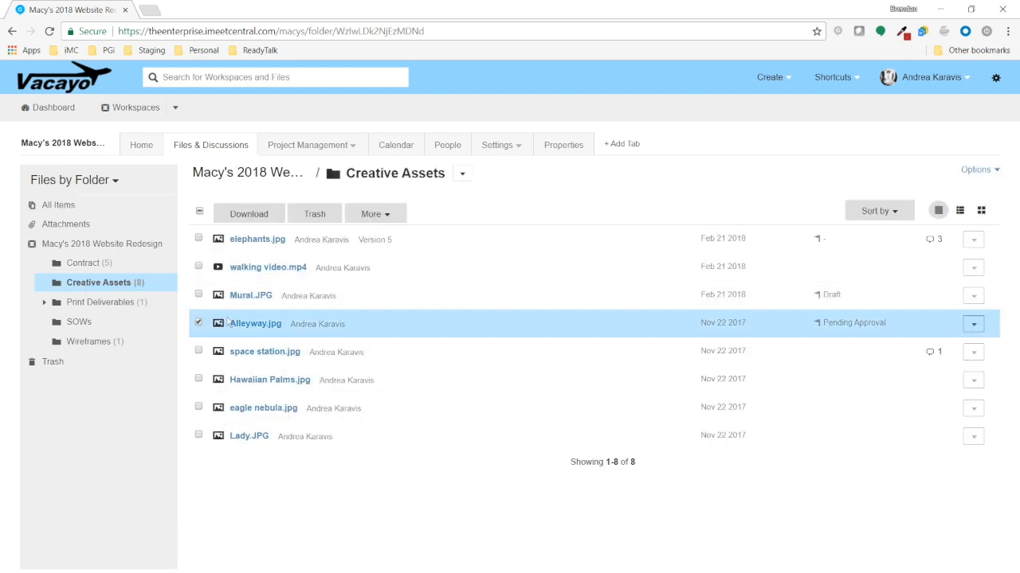
pyautogui.click(396, 215)
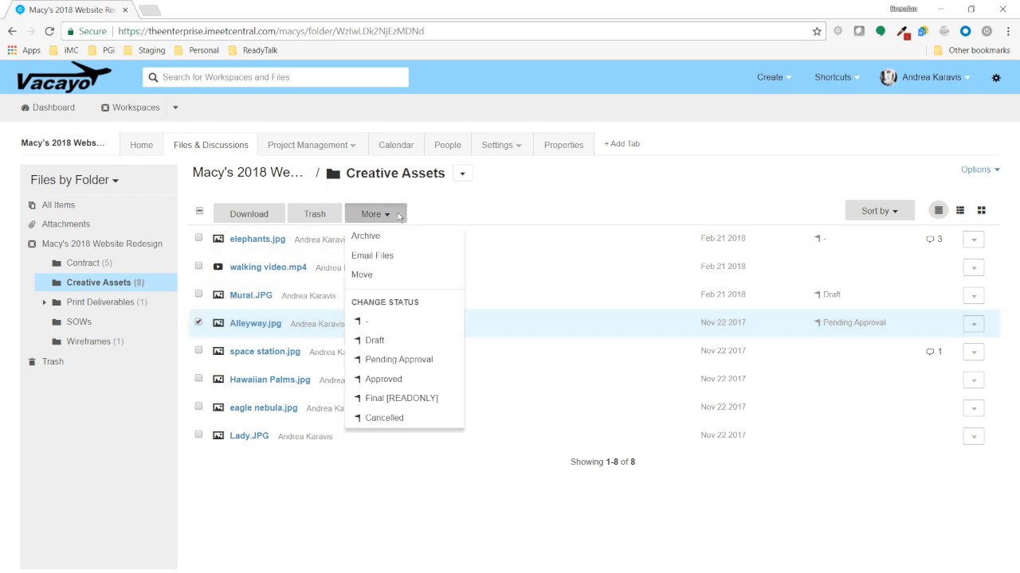
pyautogui.click(411, 263)
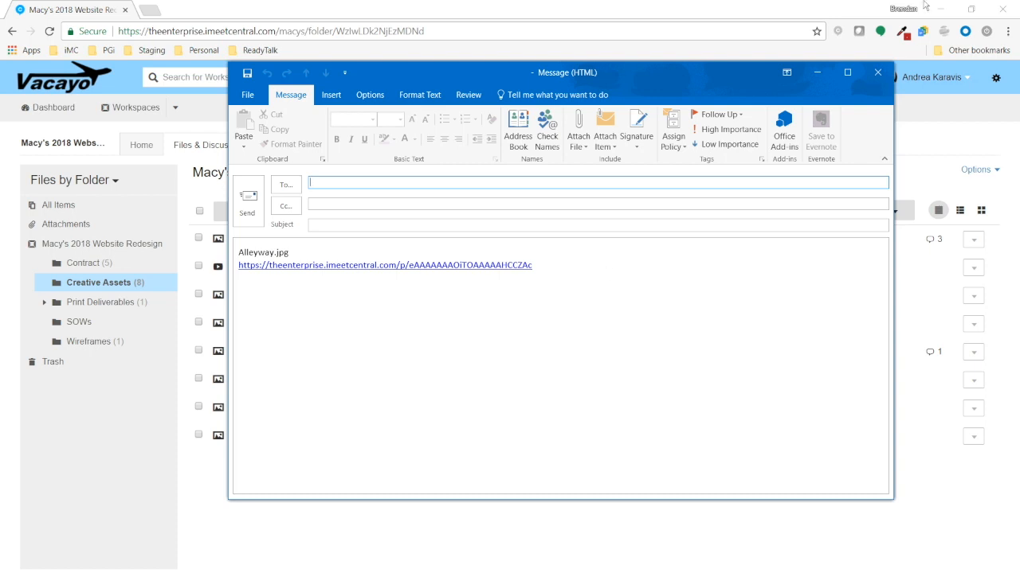
pyautogui.click(878, 73)
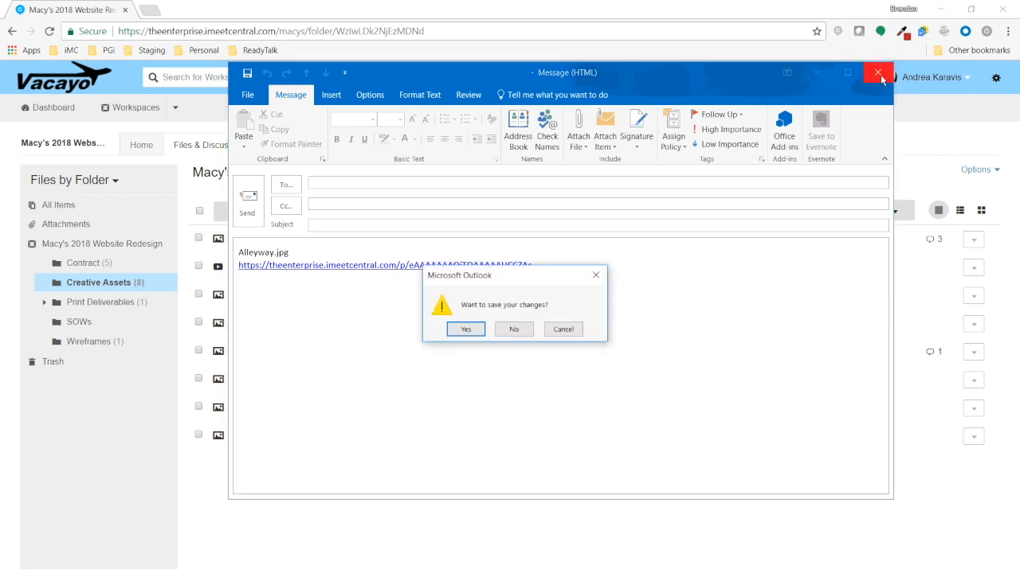
pyautogui.click(523, 328)
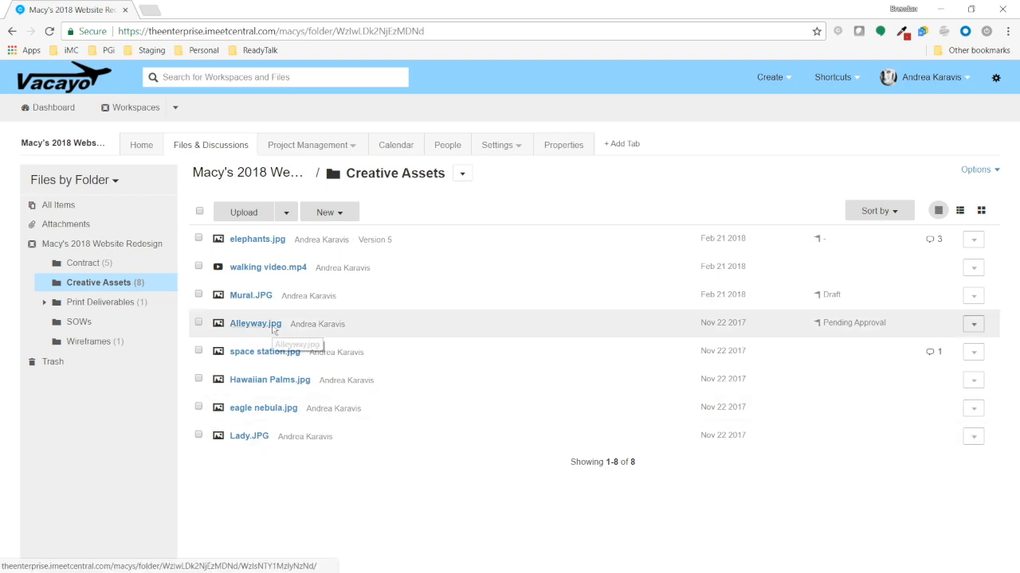
# Change the status of Mural.JPG in the Creative Assets folder to Approved
pyautogui.moveTo(274, 329)
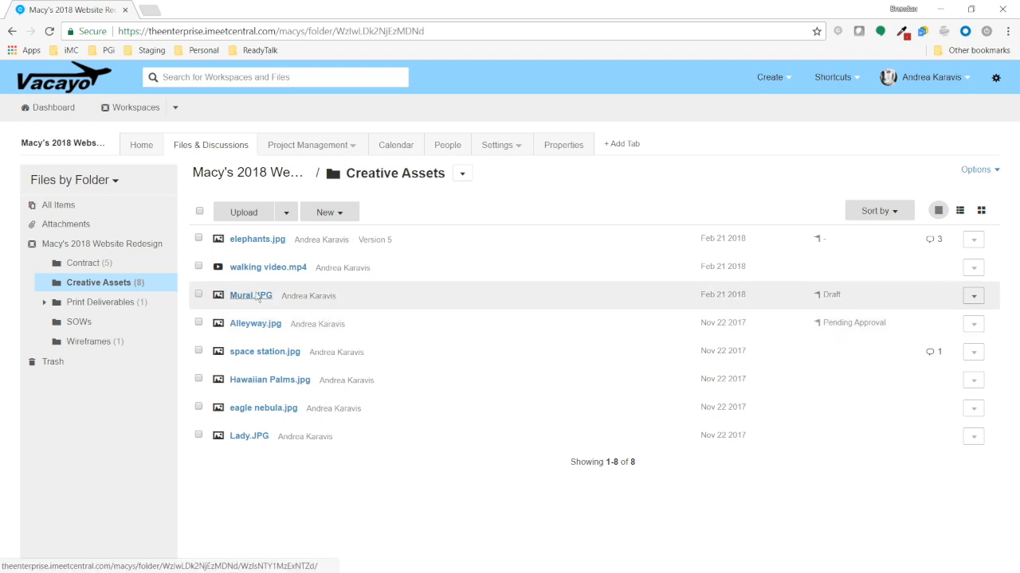
pyautogui.moveTo(257, 297)
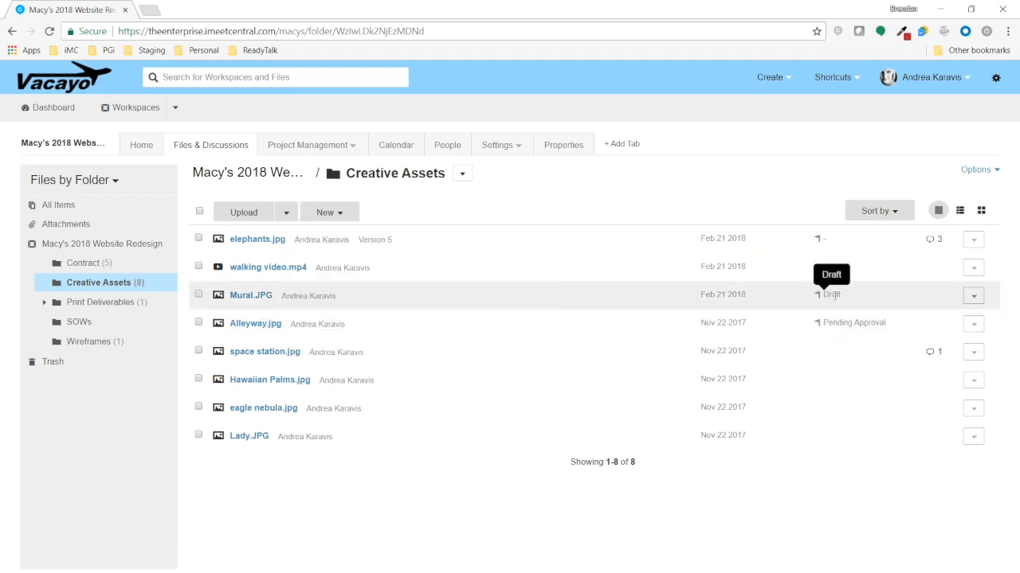
pyautogui.click(974, 297)
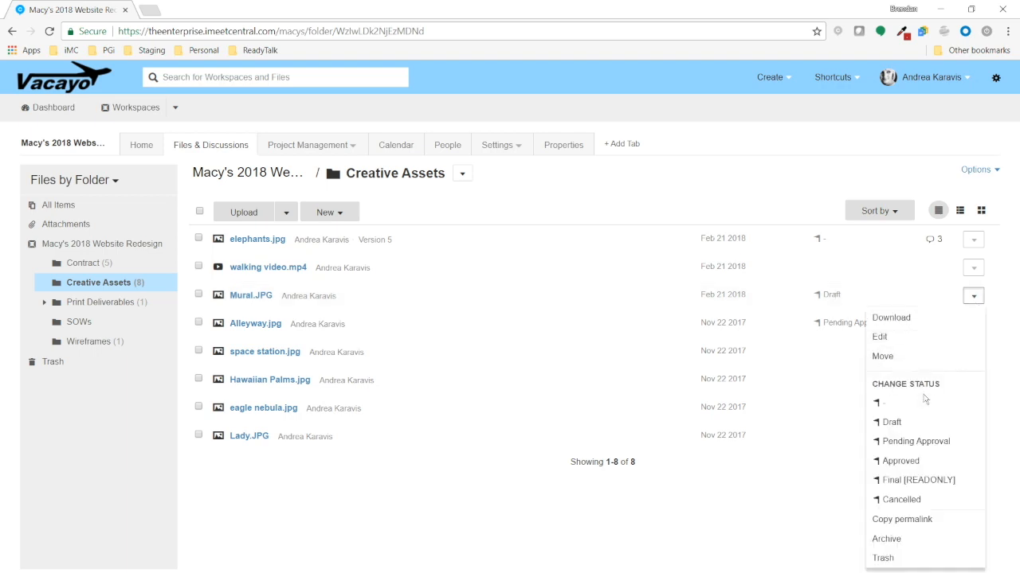
pyautogui.click(928, 461)
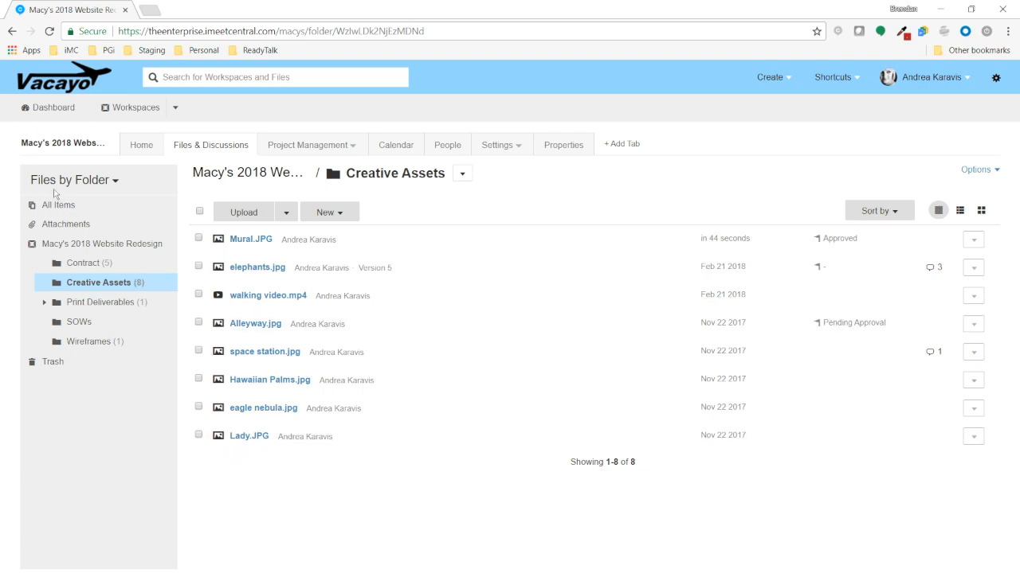
# Group the workspace's files by status and review the Approved and Pending Approval files
pyautogui.click(115, 182)
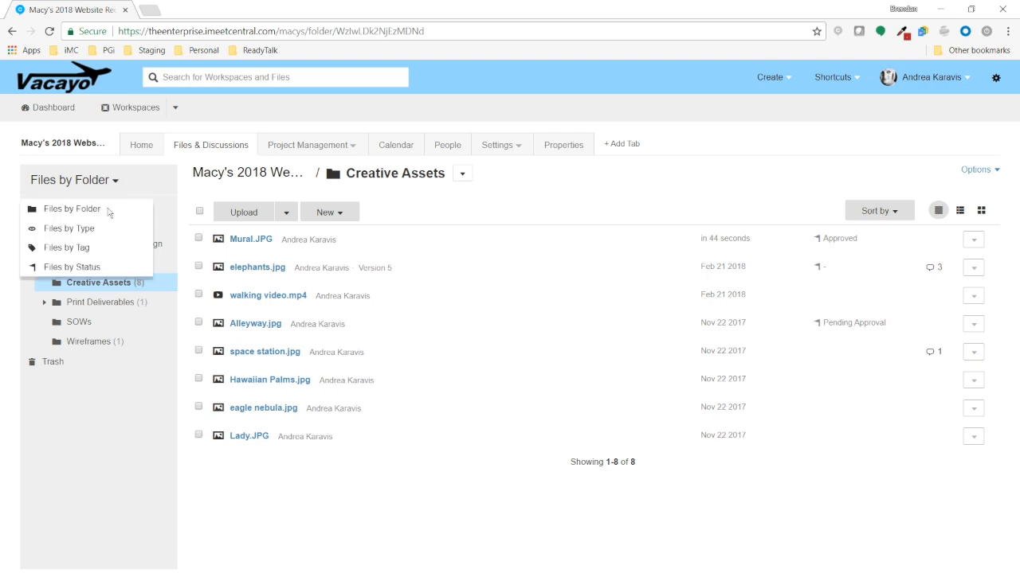
pyautogui.click(111, 270)
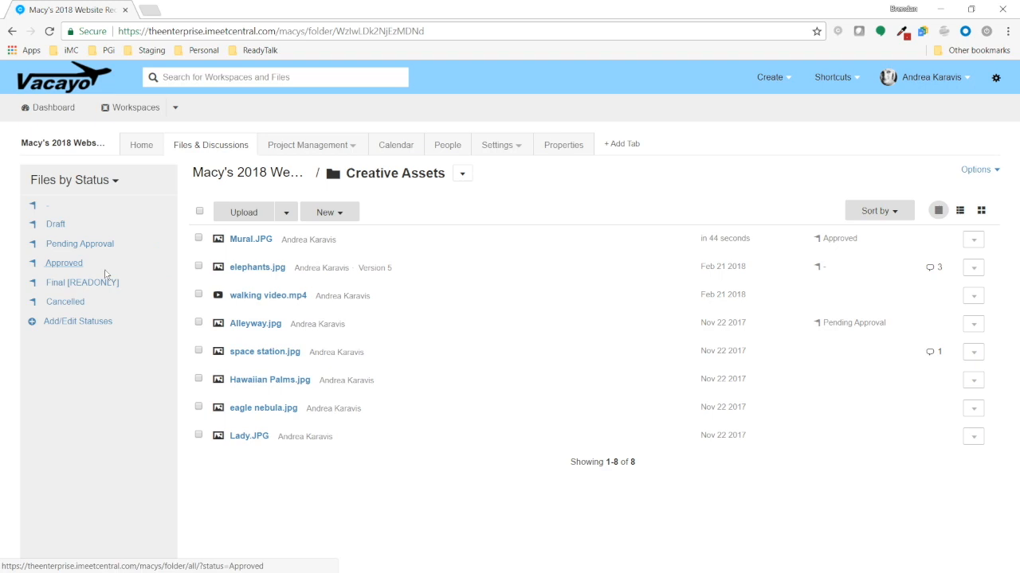
pyautogui.click(62, 267)
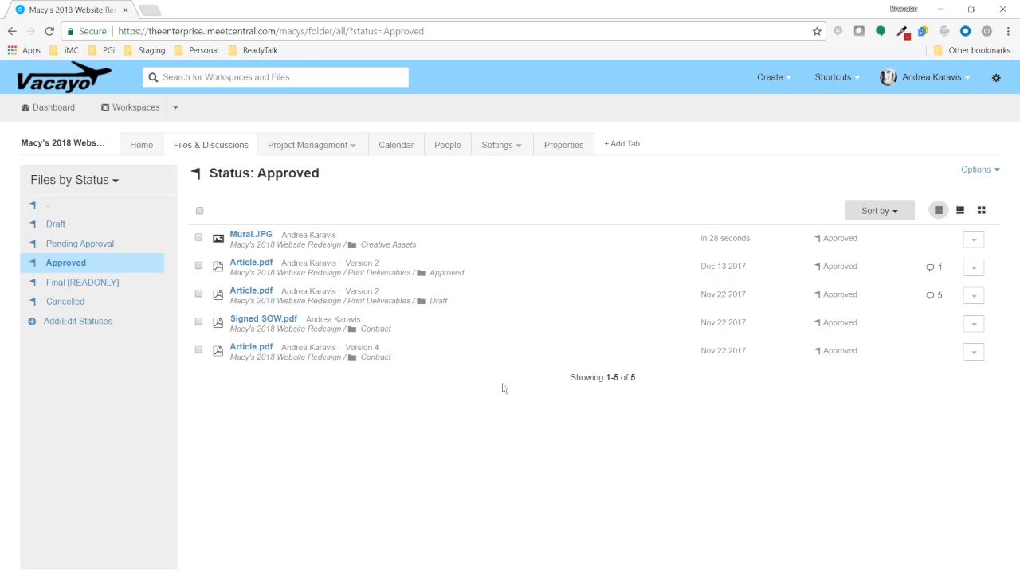
pyautogui.click(95, 243)
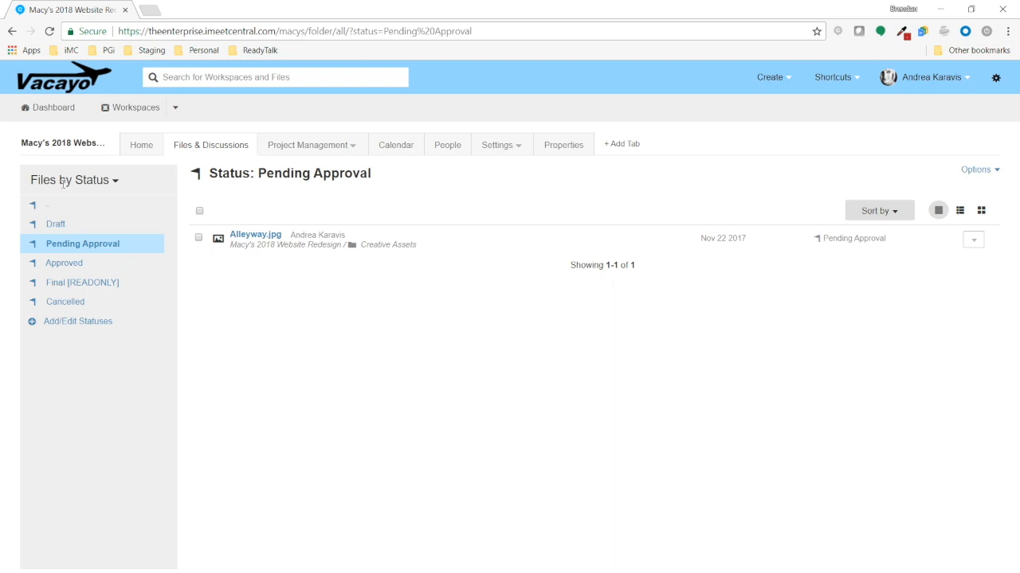
# Return to browsing by folder, move Alleyway.jpg from Creative Assets into the Wireframes folder and open Wireframes
pyautogui.click(116, 181)
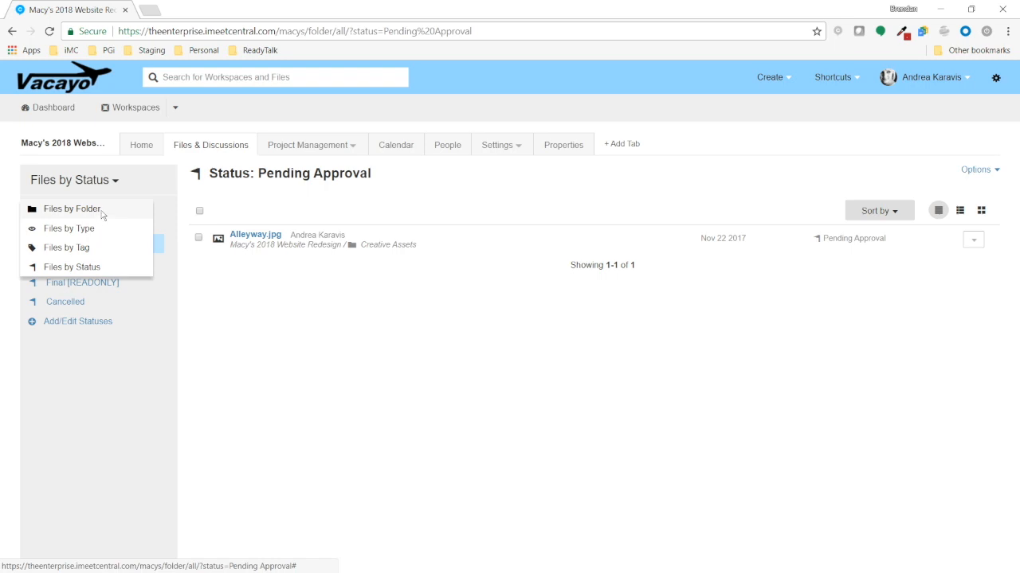
pyautogui.click(103, 213)
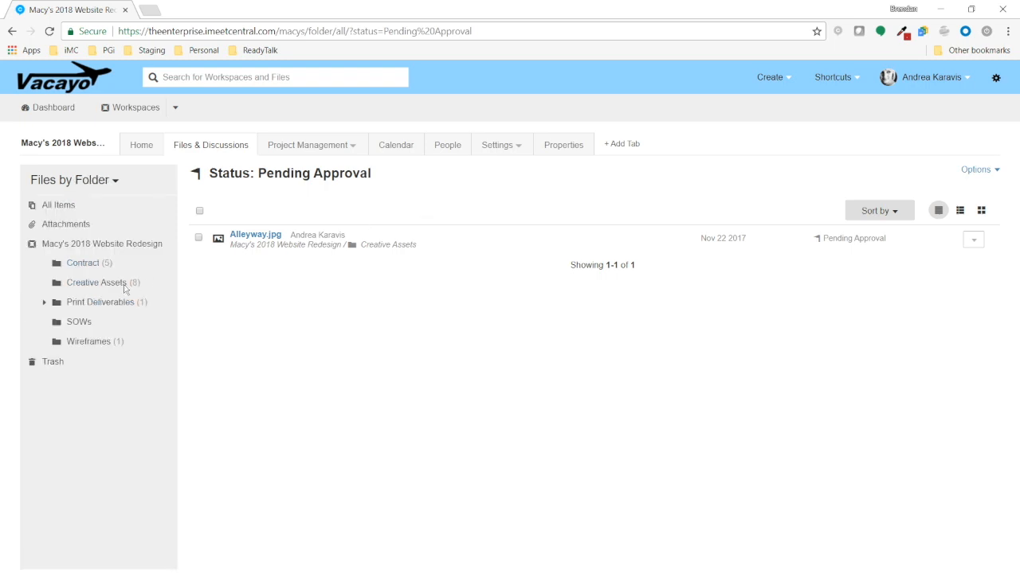
pyautogui.click(97, 283)
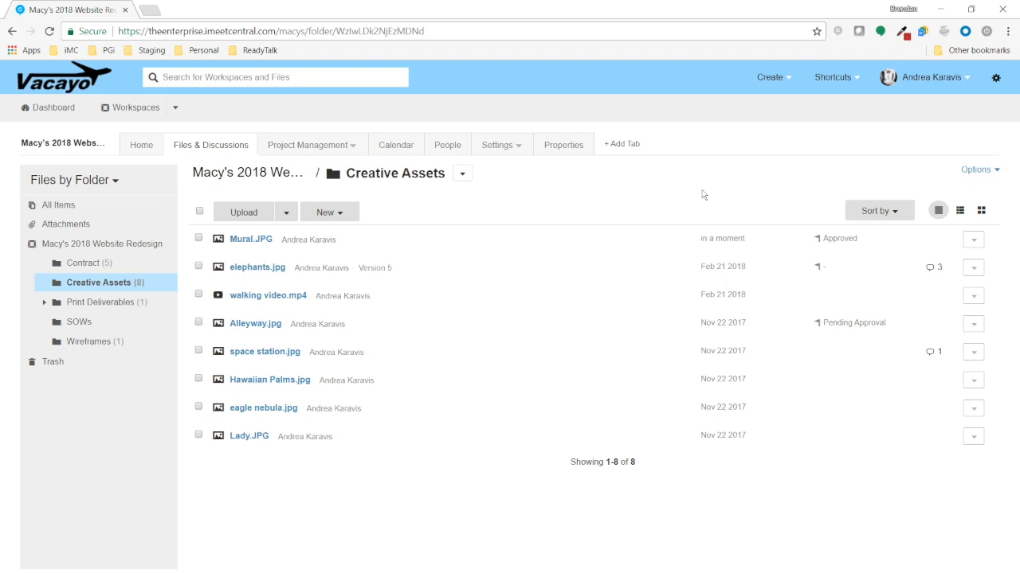
pyautogui.click(49, 32)
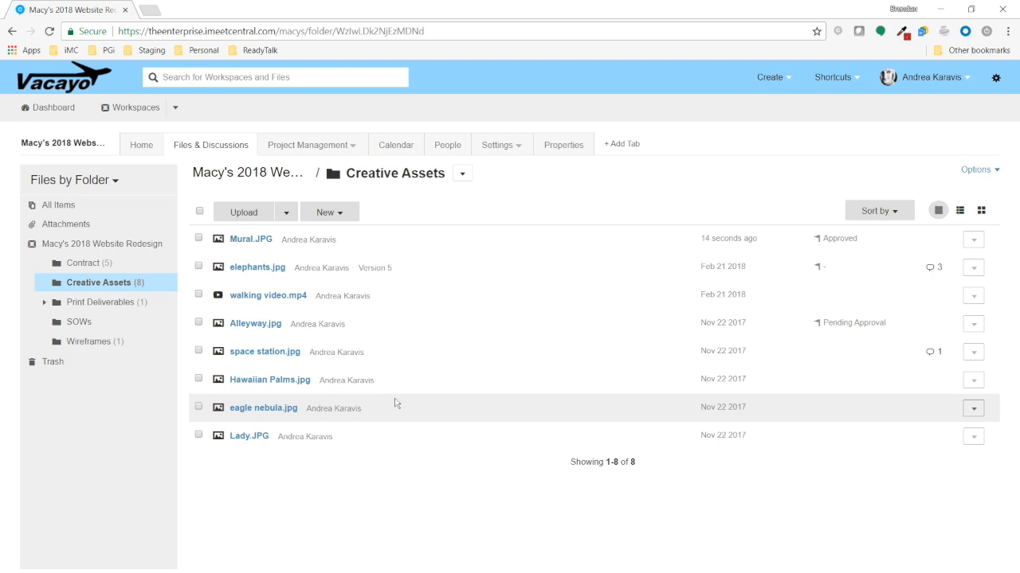
pyautogui.click(402, 331)
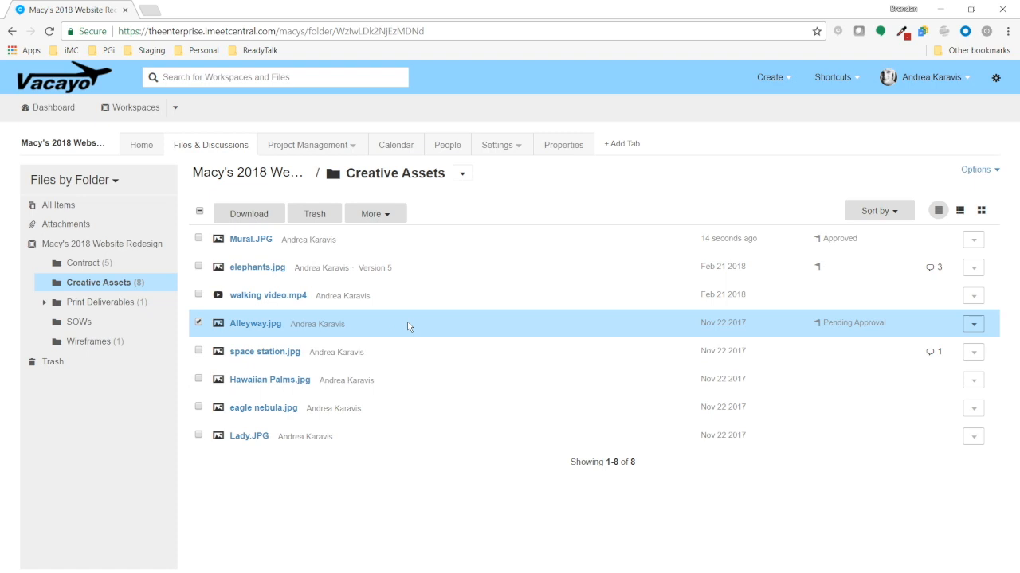
pyautogui.moveTo(407, 326); pyautogui.dragTo(98, 347)
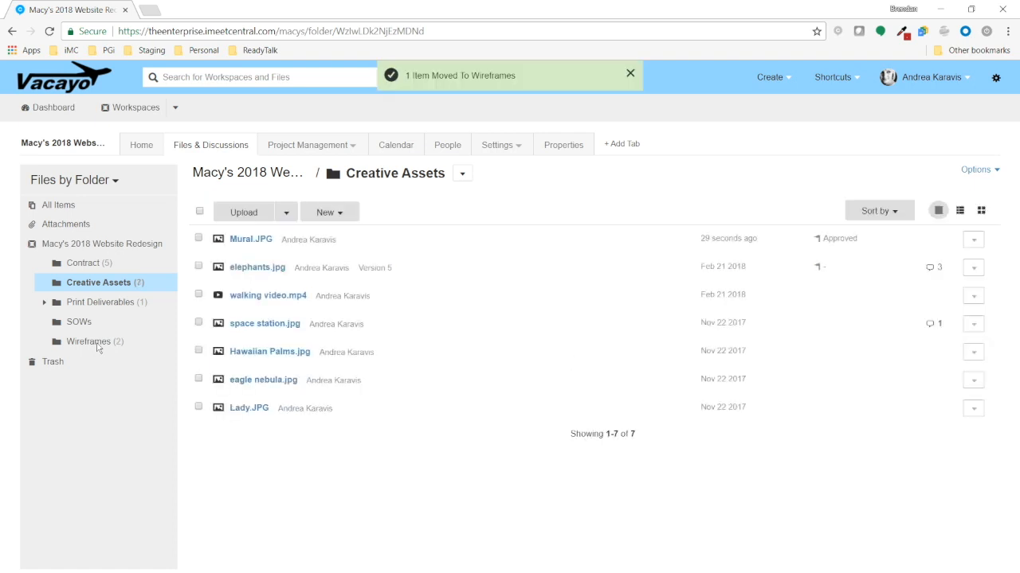
pyautogui.click(98, 347)
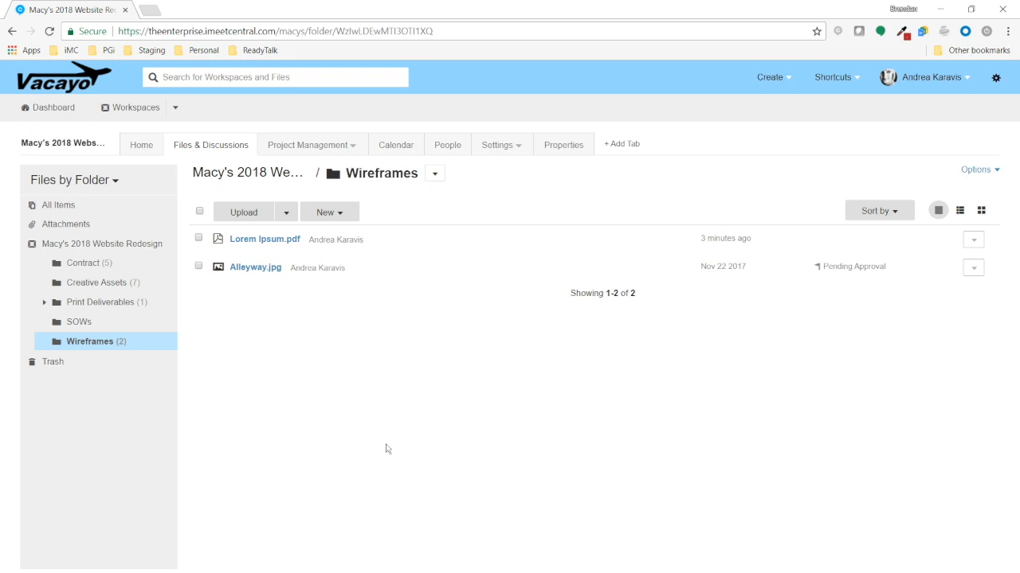
# Create an online document in the Wireframes folder and enter the heading "Meeting Notes:" with the date "March 21" below it
pyautogui.click(337, 215)
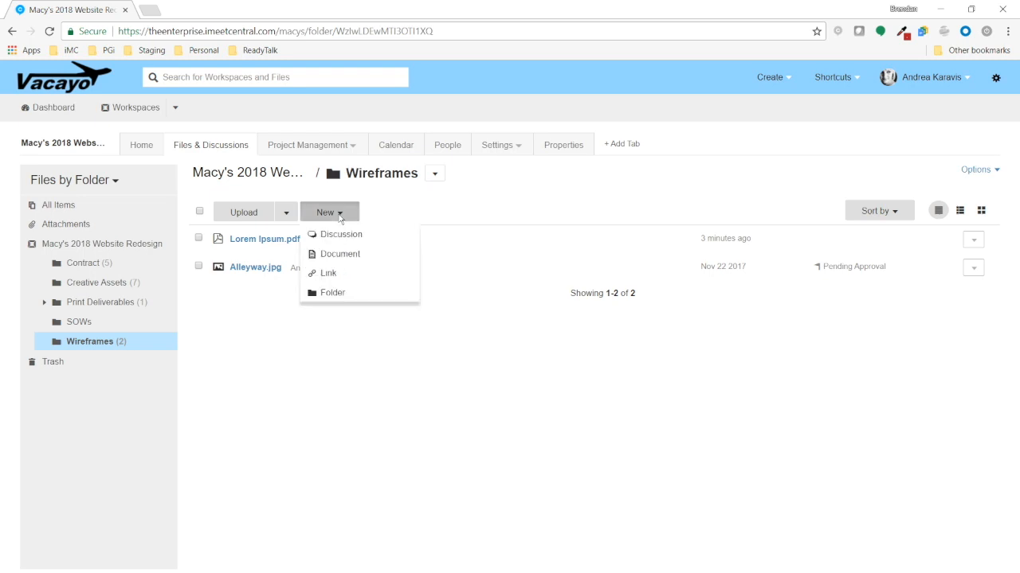
pyautogui.click(379, 255)
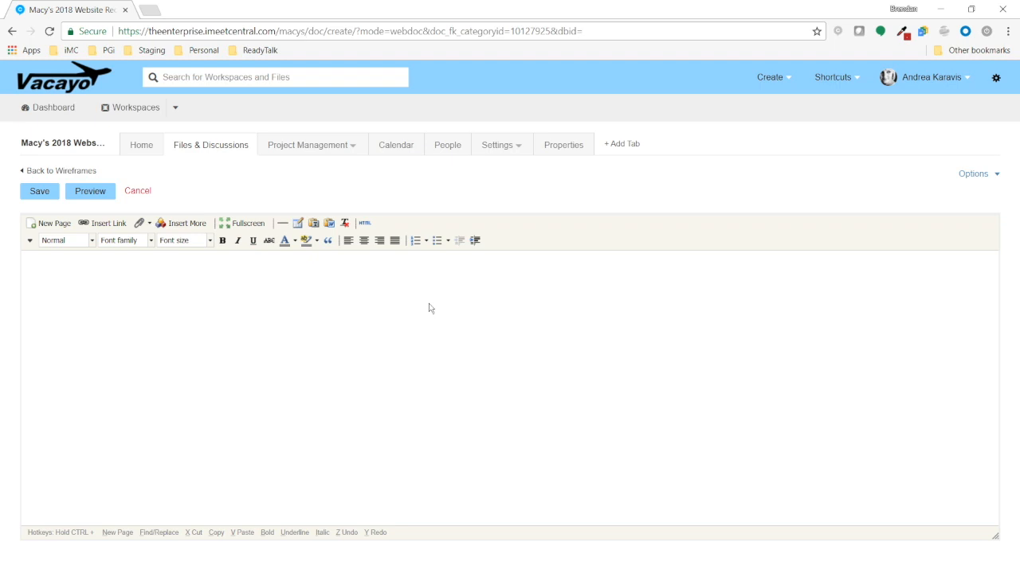
pyautogui.write('Meeting Notes.')
pyautogui.press('Return')
pyautogui.write('march')
pyautogui.press('BackSpace')
pyautogui.press('BackSpace')
pyautogui.press('BackSpace')
pyautogui.press('BackSpace')
pyautogui.press('BackSpace')
pyautogui.write('March 21')
pyautogui.press('Return')
# Add an "Attendees" section listing the two attendees' first names, and a "Notes" section reading "We talked about stuff."
pyautogui.write('Atten')
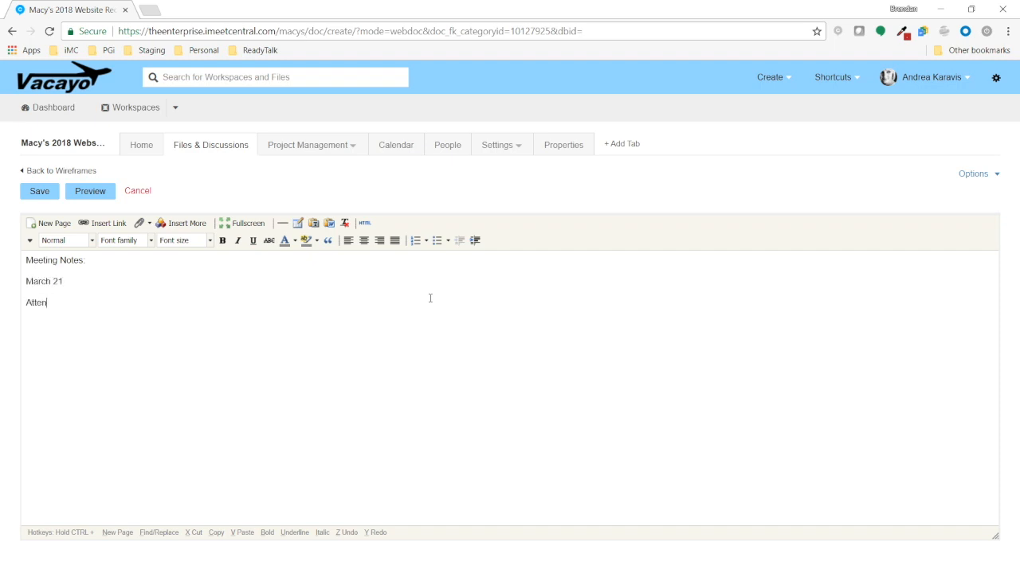
pyautogui.write('dees Brendan')
pyautogui.press('Return')
pyautogui.write('Andrea')
pyautogui.press('Return')
pyautogui.press('Return')
pyautogui.write('Notes')
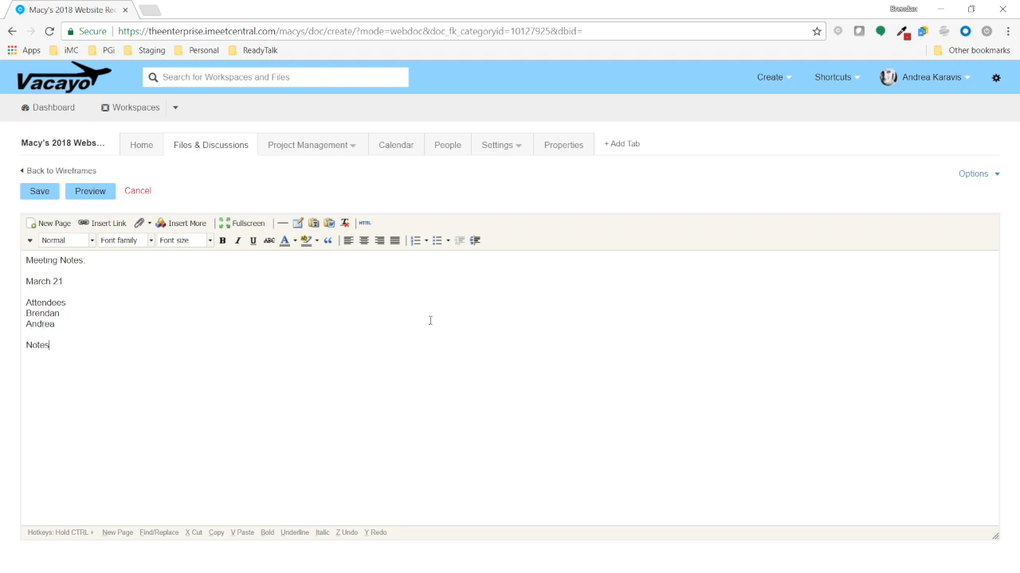
pyautogui.press('Return')
pyautogui.write('We talked about stuff.')
# Format the "Notes" and "Attendees" headings as bold text in size 5 (18pt)
pyautogui.moveTo(51, 345); pyautogui.dragTo(26, 345)
pyautogui.click(223, 240)
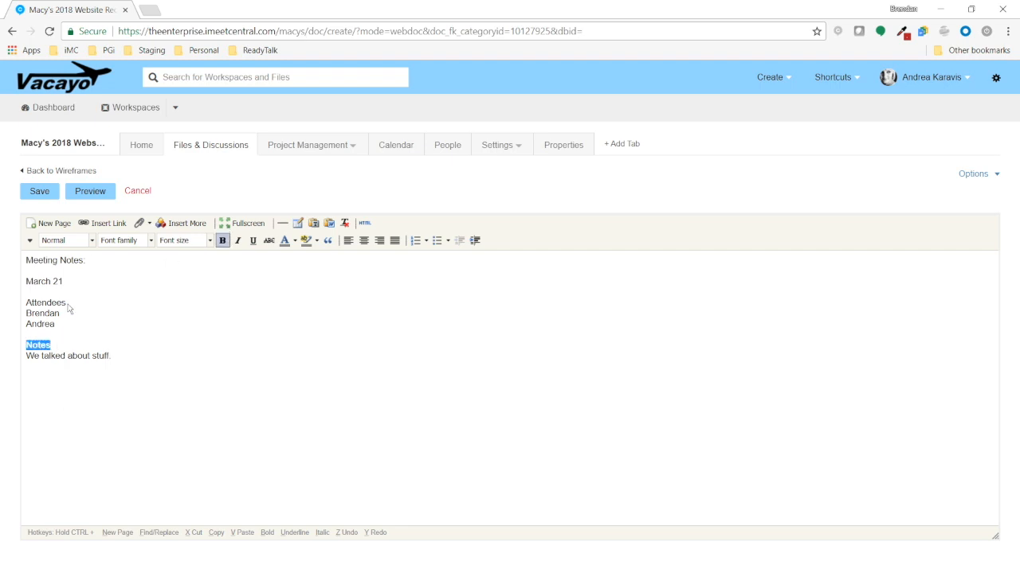
pyautogui.click(211, 241)
pyautogui.click(192, 330)
pyautogui.moveTo(81, 297); pyautogui.dragTo(41, 303)
pyautogui.moveTo(73, 307); pyautogui.dragTo(21, 303)
pyautogui.click(223, 240)
pyautogui.click(209, 240)
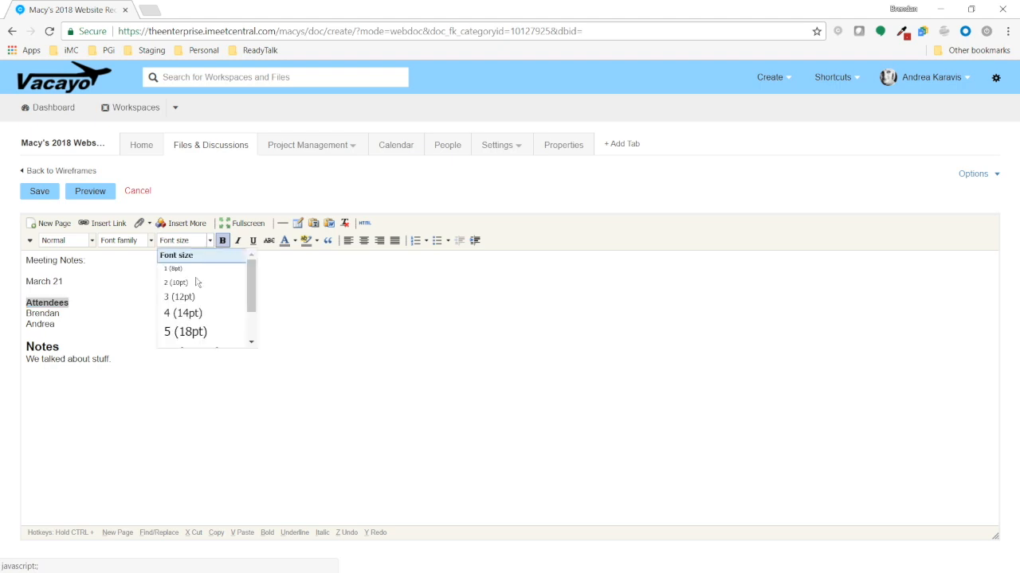
pyautogui.click(191, 331)
# Format the "Meeting Notes:" heading as bold text in size 5 (18pt)
pyautogui.moveTo(88, 261); pyautogui.dragTo(24, 260)
pyautogui.click(209, 241)
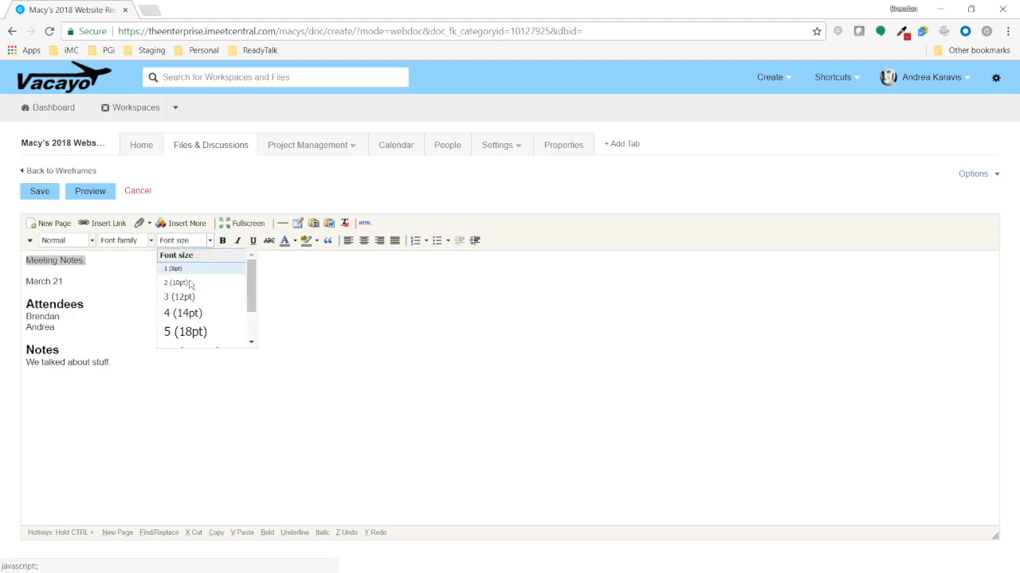
pyautogui.click(187, 332)
pyautogui.click(223, 240)
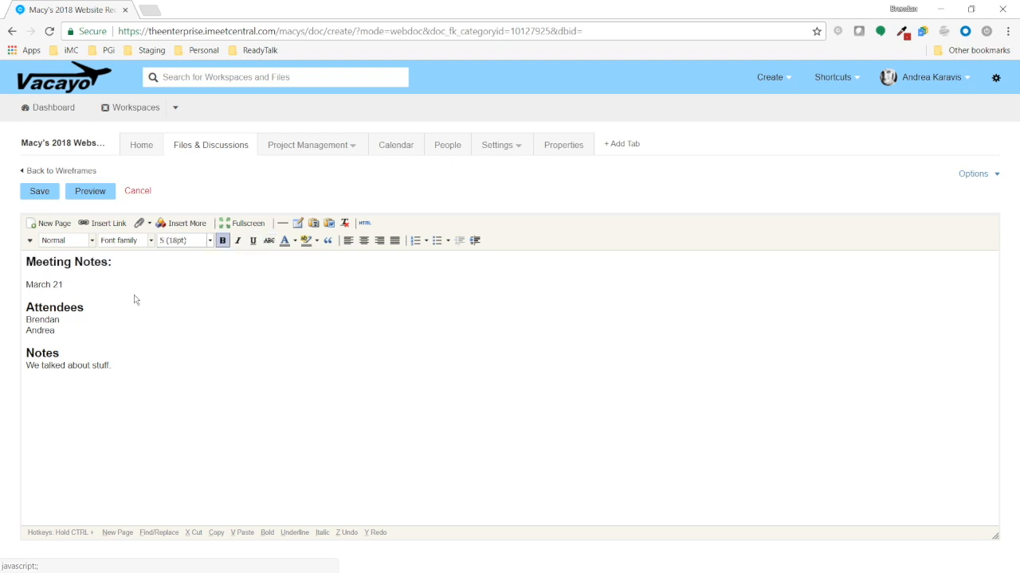
# Save the document as "Meeting Notes 3-21-2018" in the Wireframes folder without a status, and close it
pyautogui.click(40, 193)
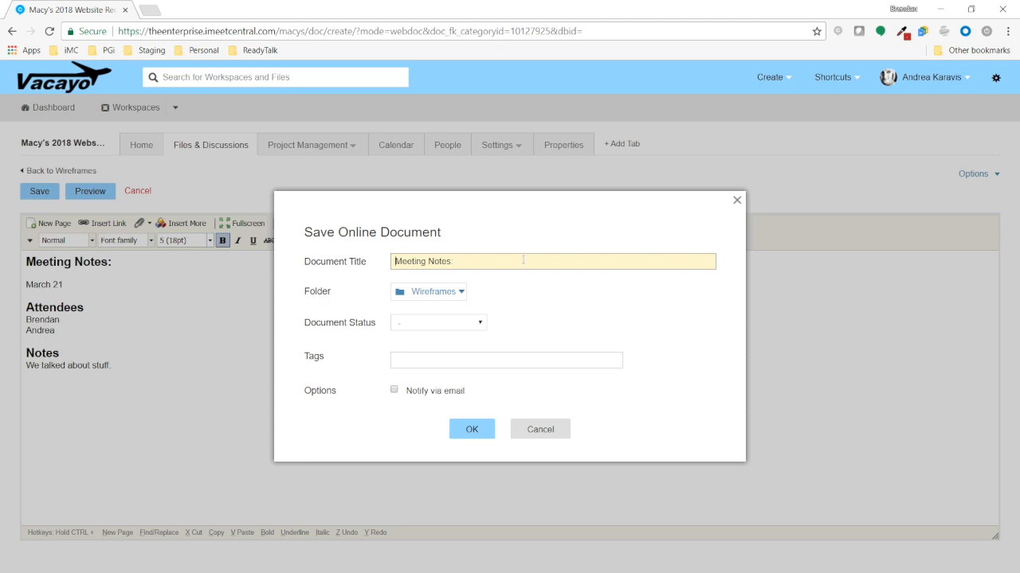
pyautogui.write('3-21-2018')
pyautogui.click(479, 323)
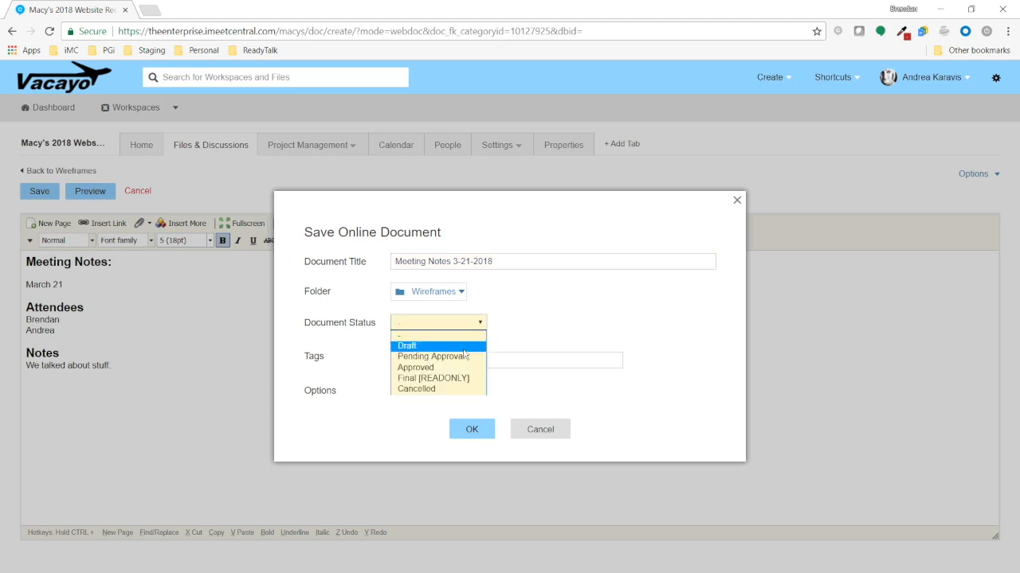
pyautogui.click(535, 327)
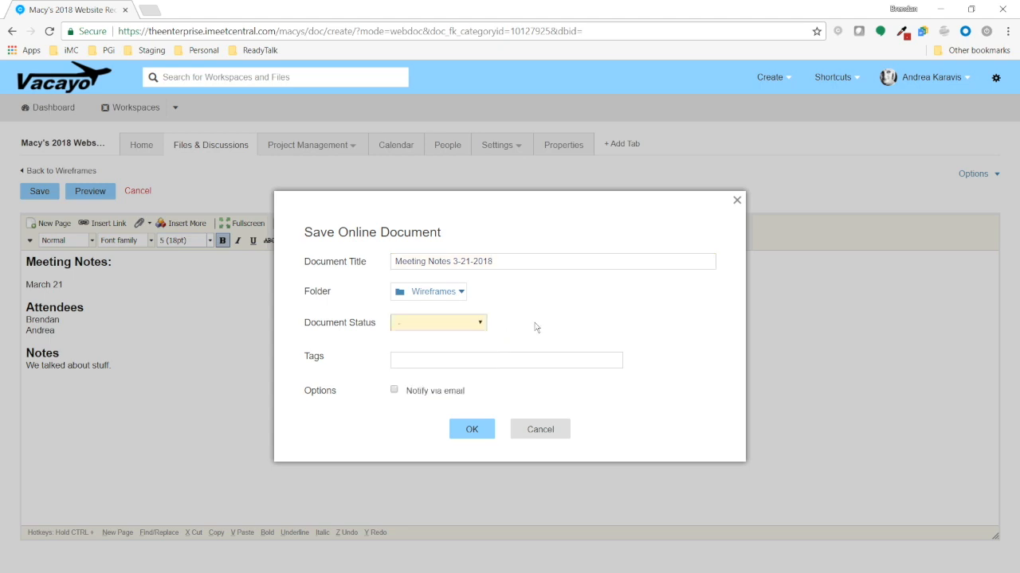
pyautogui.click(471, 429)
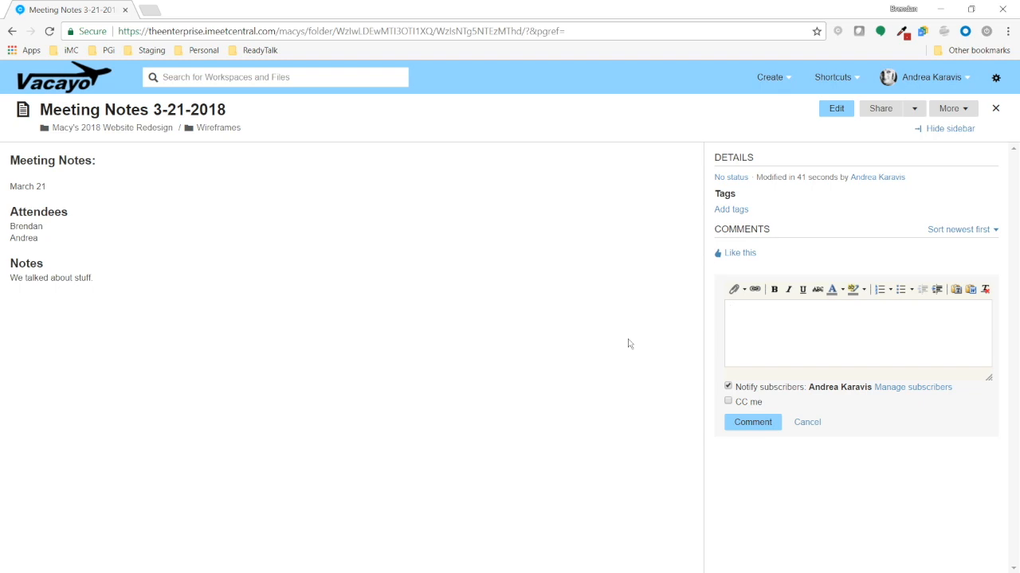
pyautogui.click(995, 108)
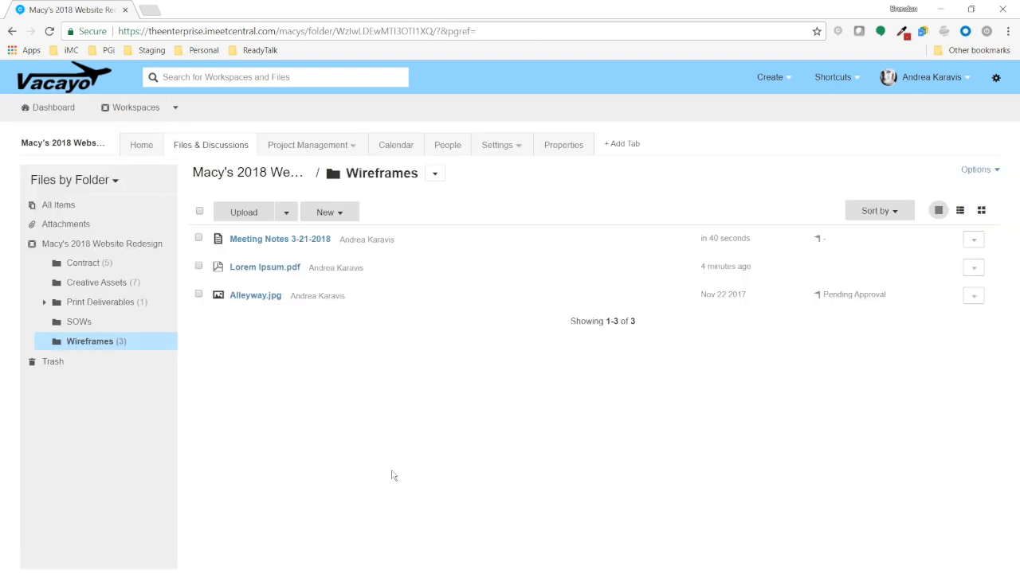
# Open Alleyway.jpg from the Wireframes folder and save the description "Photo taken down the street."
pyautogui.click(271, 296)
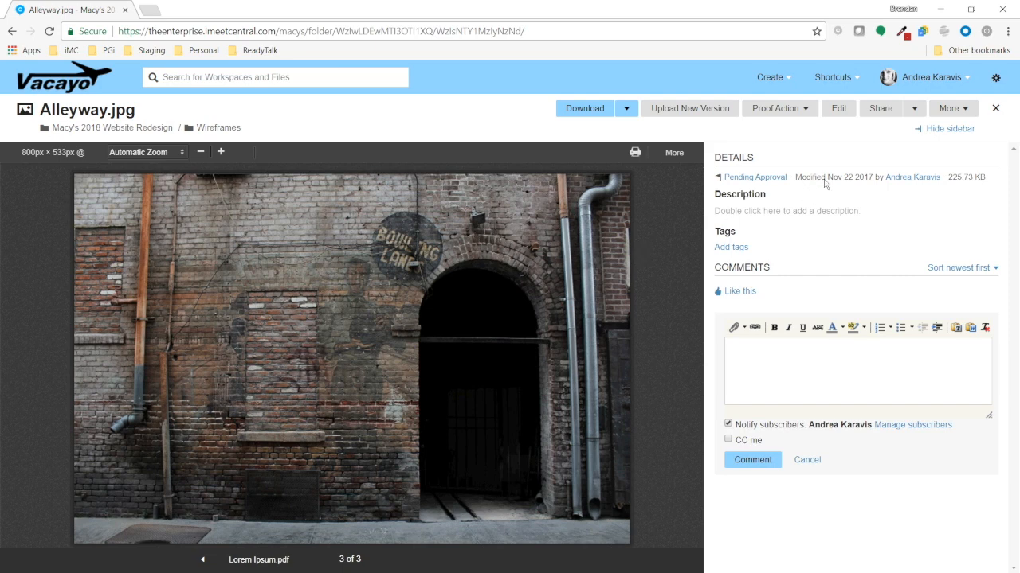
pyautogui.click(771, 180)
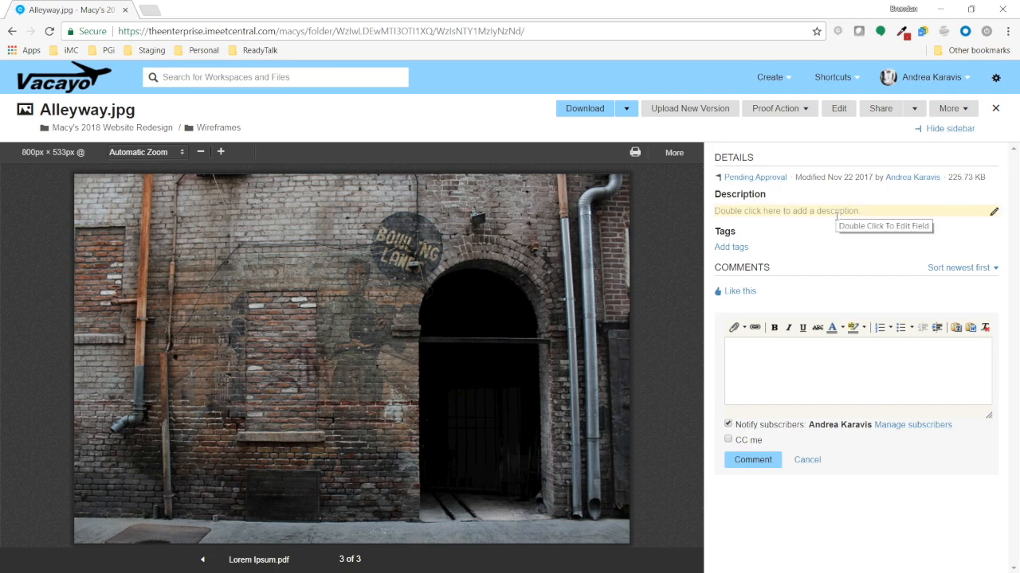
pyautogui.click(993, 213)
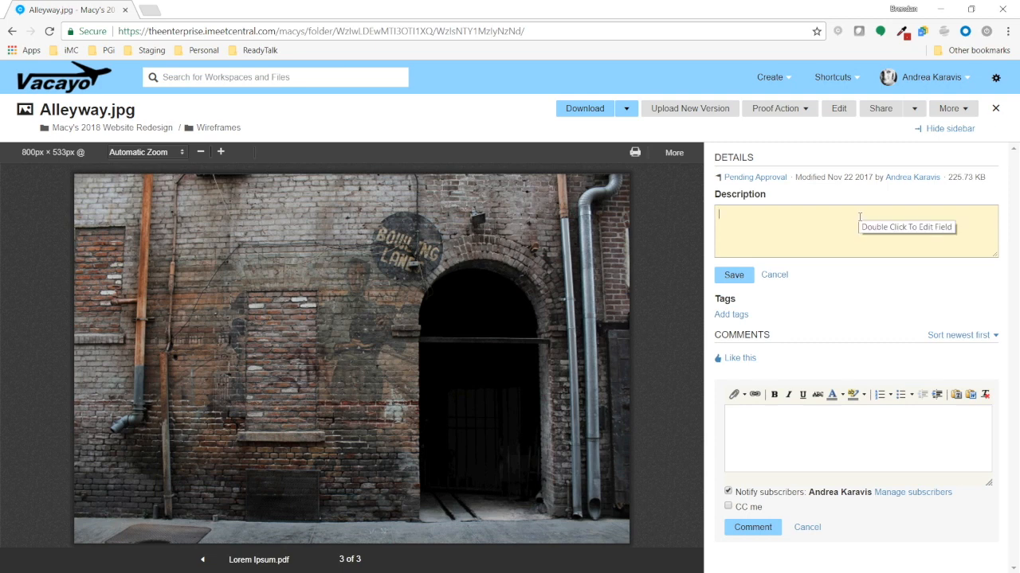
pyautogui.write('Photo taken ')
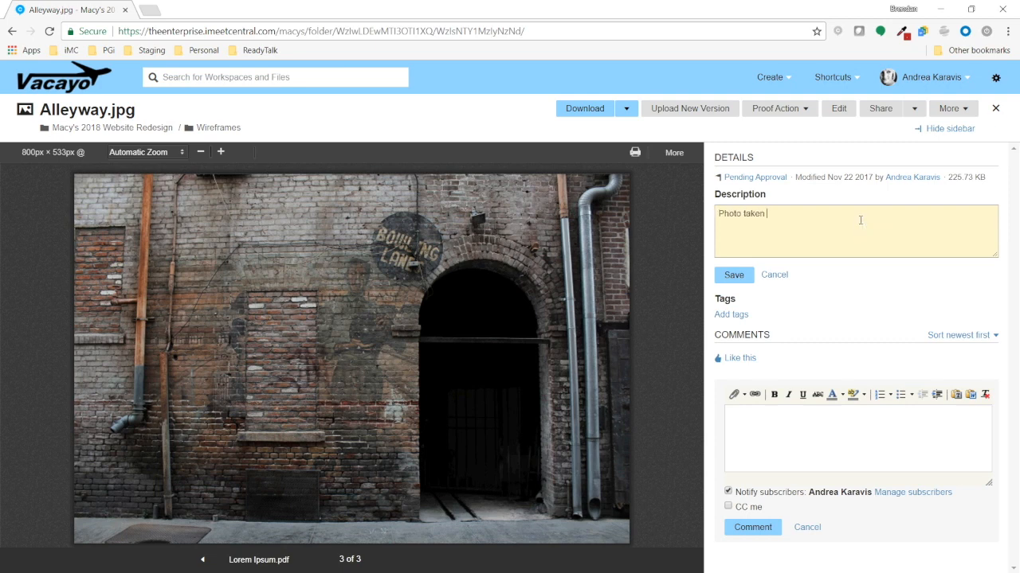
pyautogui.write('down the street.')
pyautogui.click(733, 275)
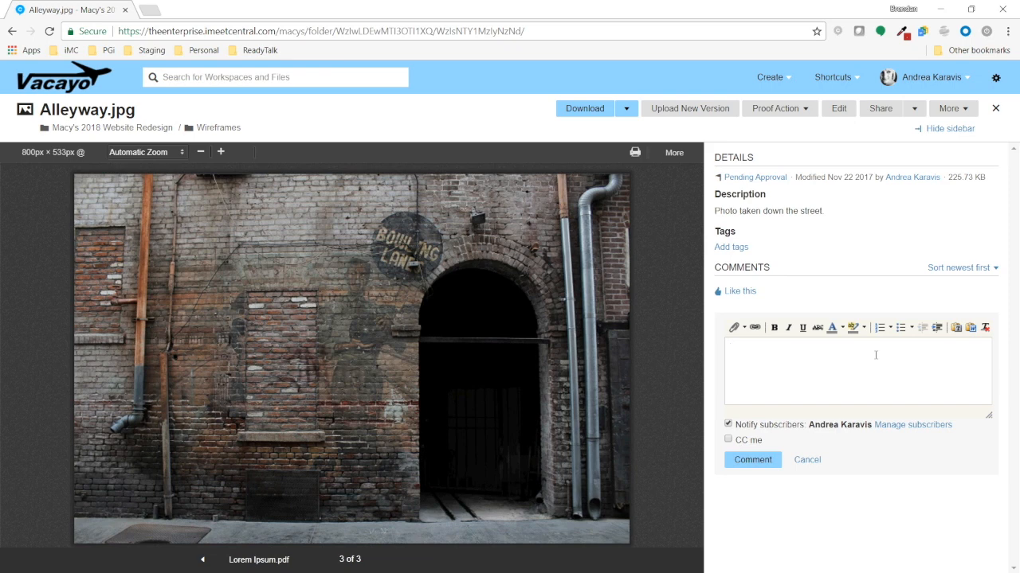
# Post a comment on Alleyway.jpg that mentions a colleague and reads "Here's that image you needed."
pyautogui.write('@David')
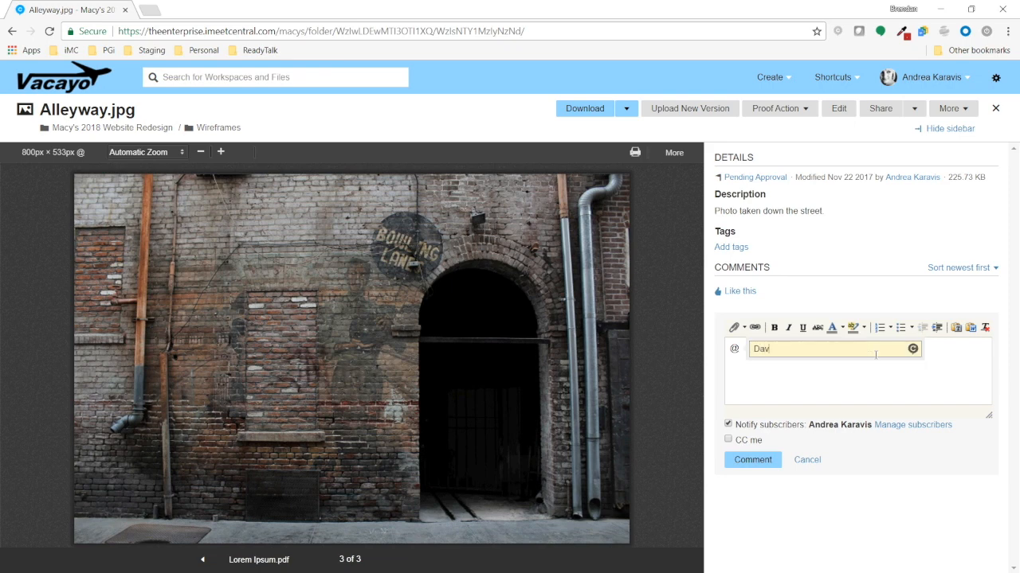
pyautogui.press('Return')
pyautogui.write("Here's that ima")
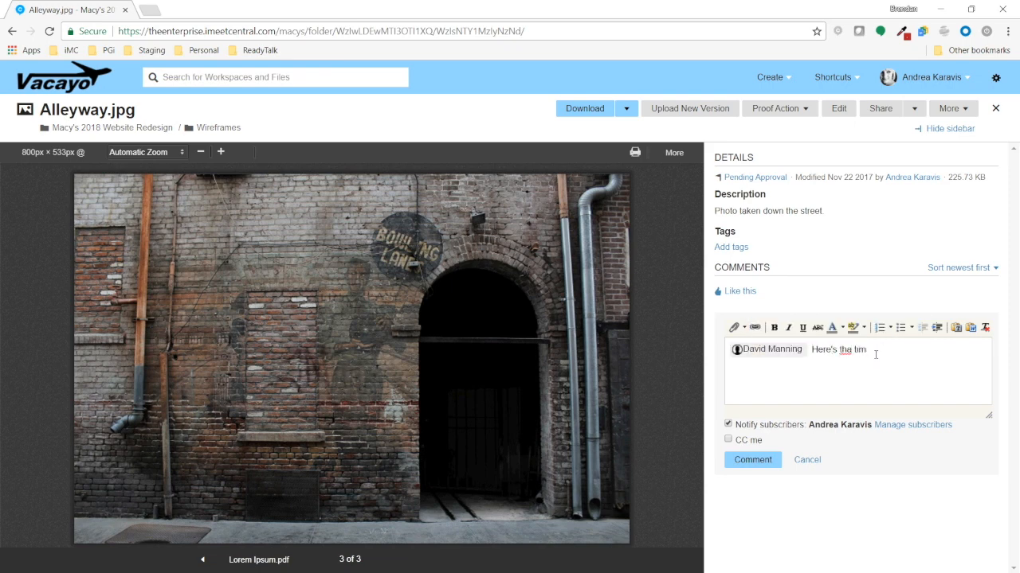
pyautogui.write('ge you needed.')
pyautogui.click(755, 462)
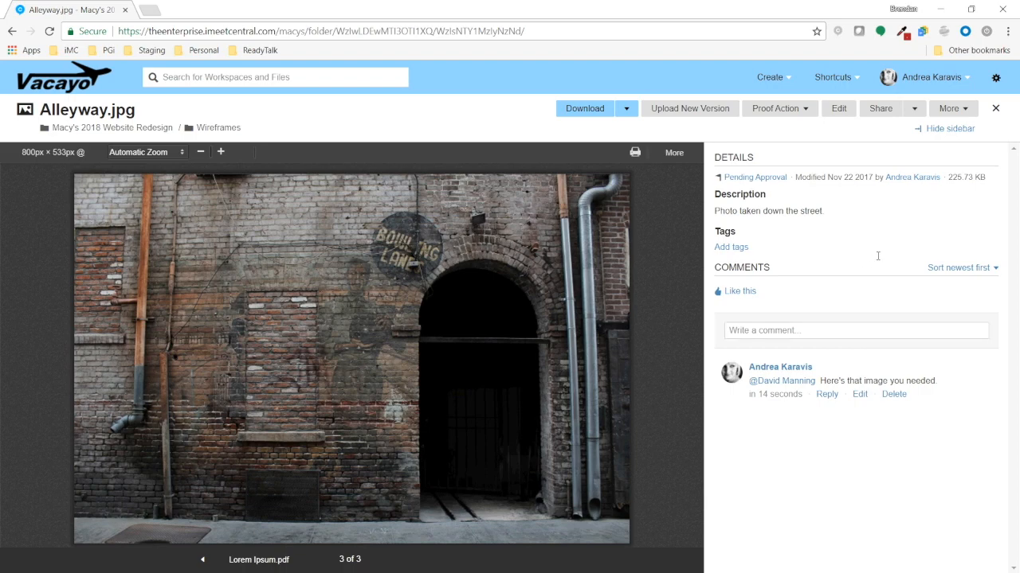
# Shrink the browser window to reveal the desktop, then download and lock Alleyway.jpg with the comment "Updating this image."
pyautogui.moveTo(478, 10); pyautogui.dragTo(567, 27)
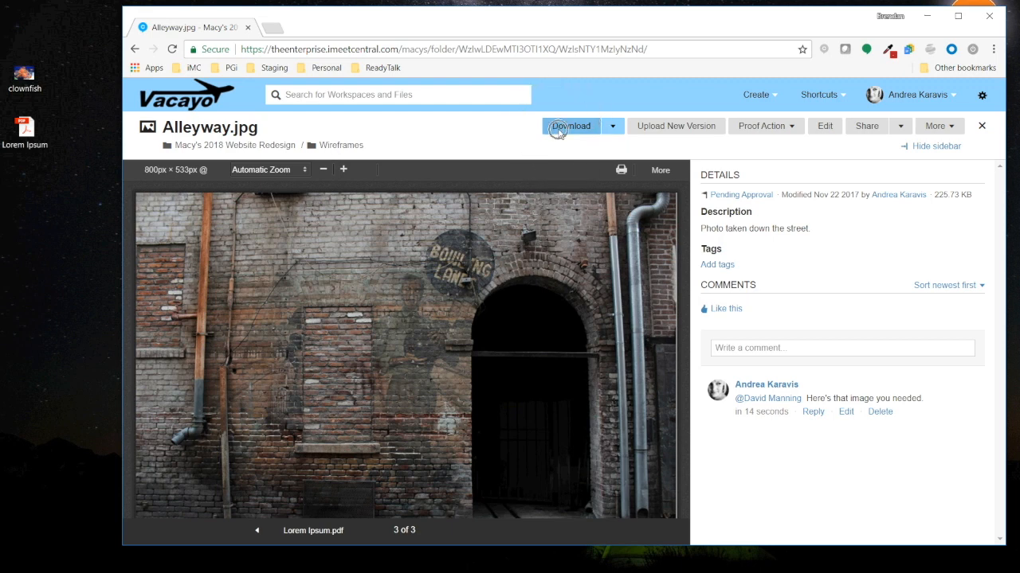
pyautogui.click(611, 129)
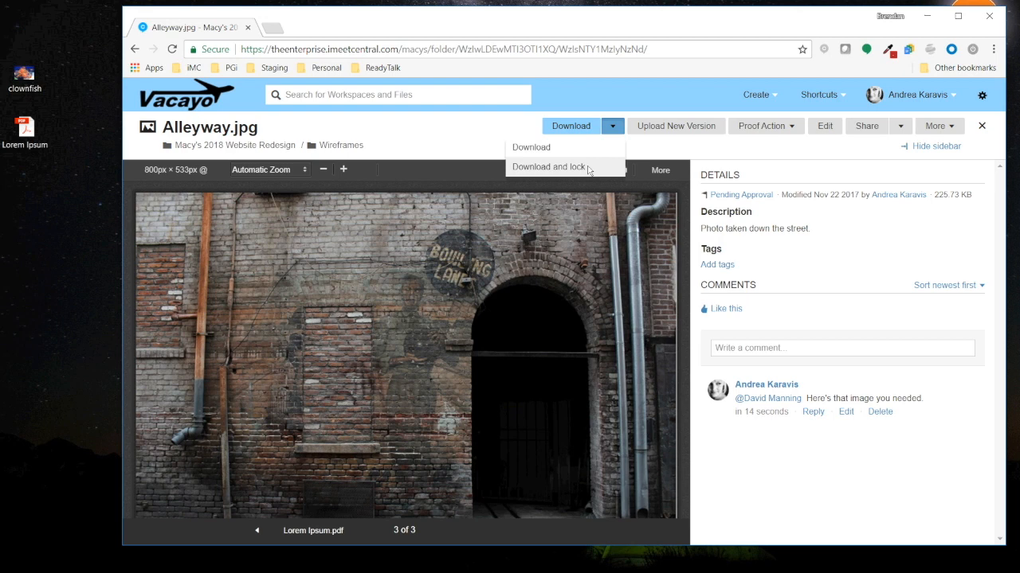
pyautogui.click(588, 169)
pyautogui.click(543, 331)
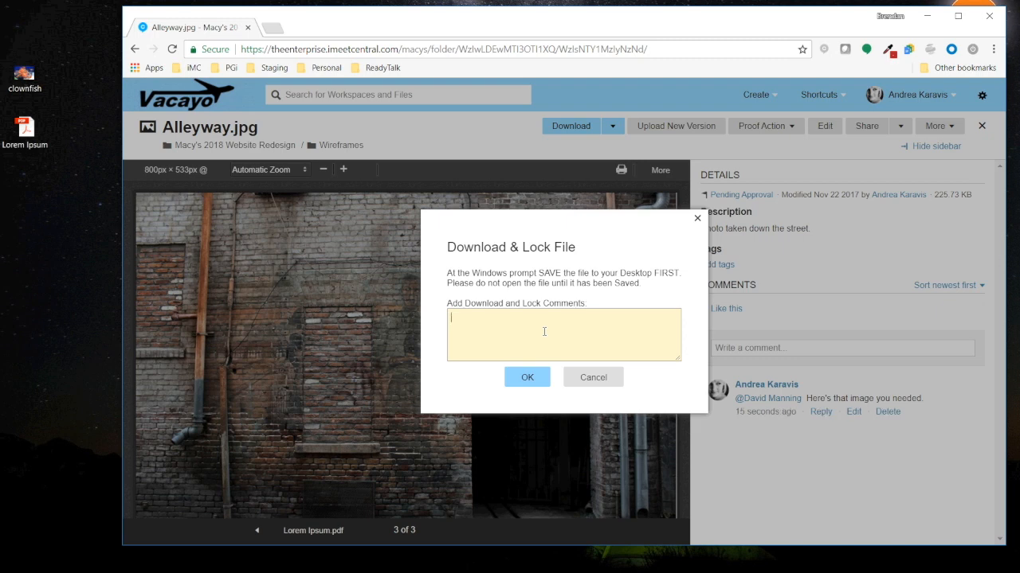
pyautogui.write('Updating this image.')
pyautogui.click(527, 377)
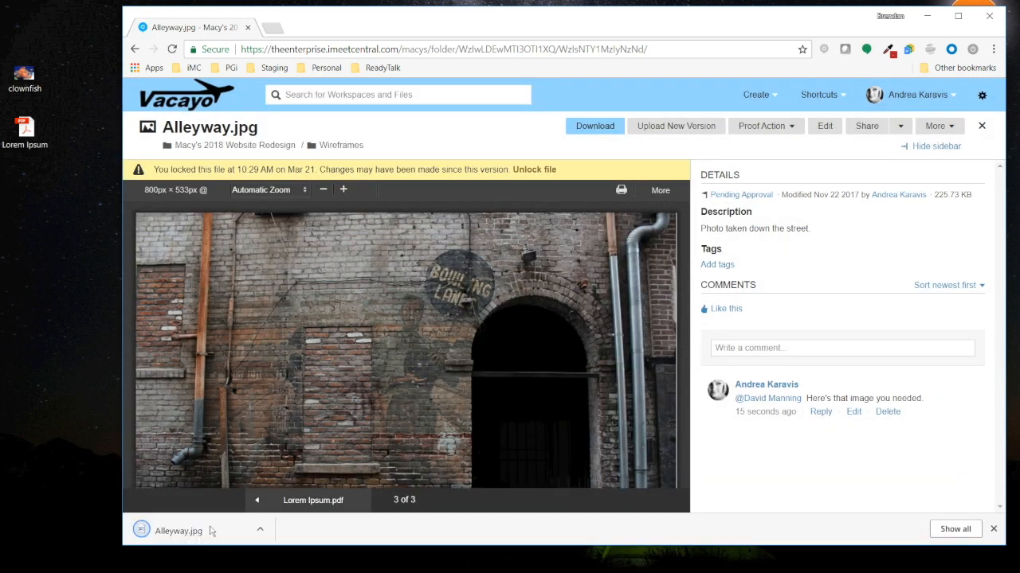
# Place the downloaded Alleyway.jpg on the desktop and dismiss the browser's download bar
pyautogui.click(195, 537)
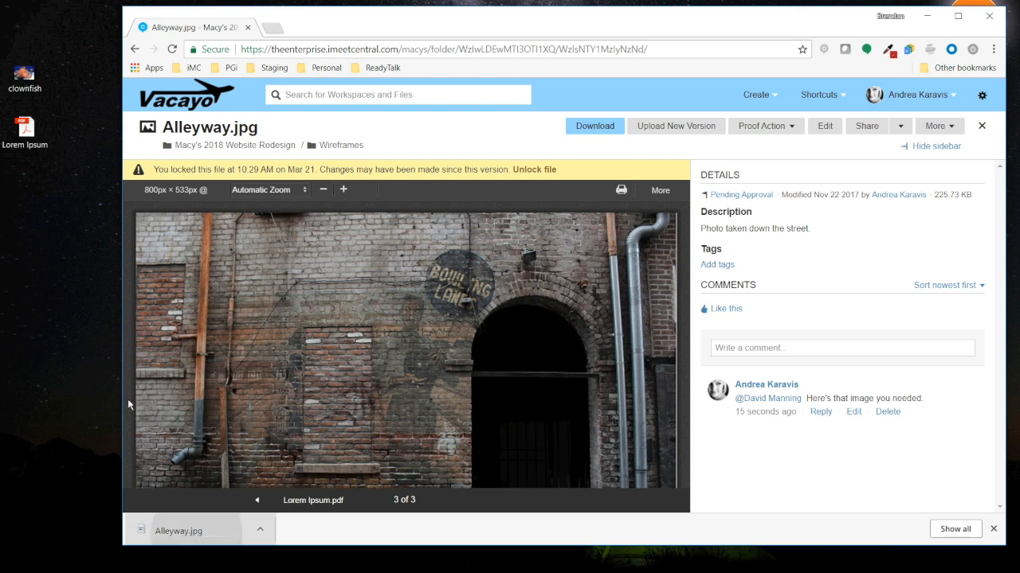
pyautogui.moveTo(74, 233); pyautogui.dragTo(75, 235)
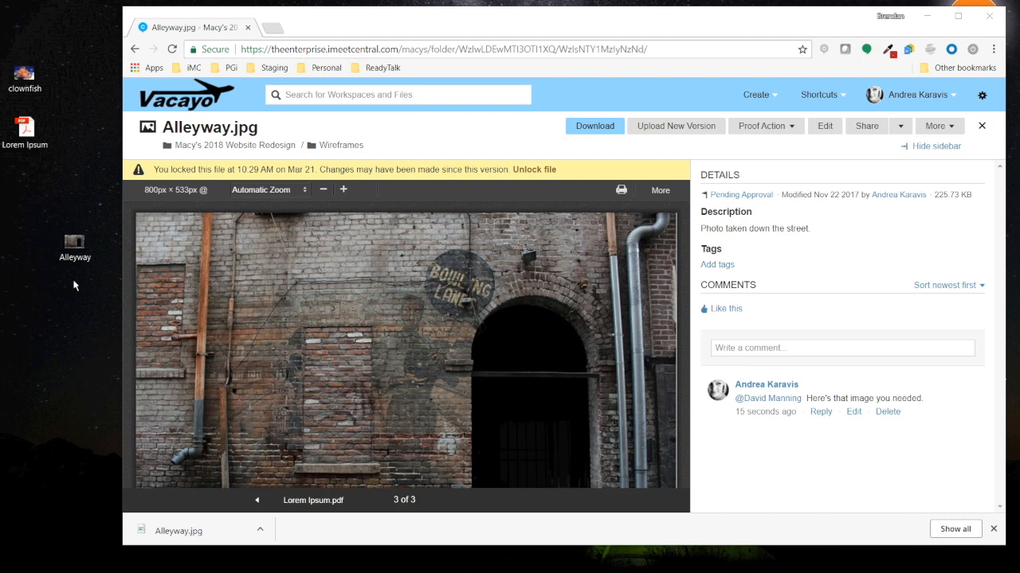
pyautogui.click(993, 529)
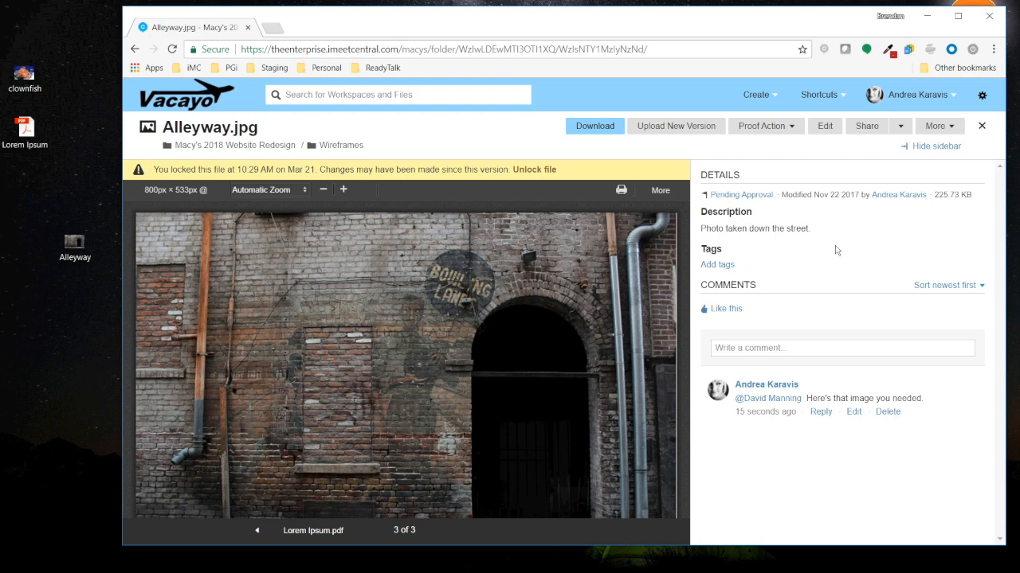
# Return to the Wireframes folder and upload the desktop copy of Alleyway as a new version of the locked file
pyautogui.click(669, 127)
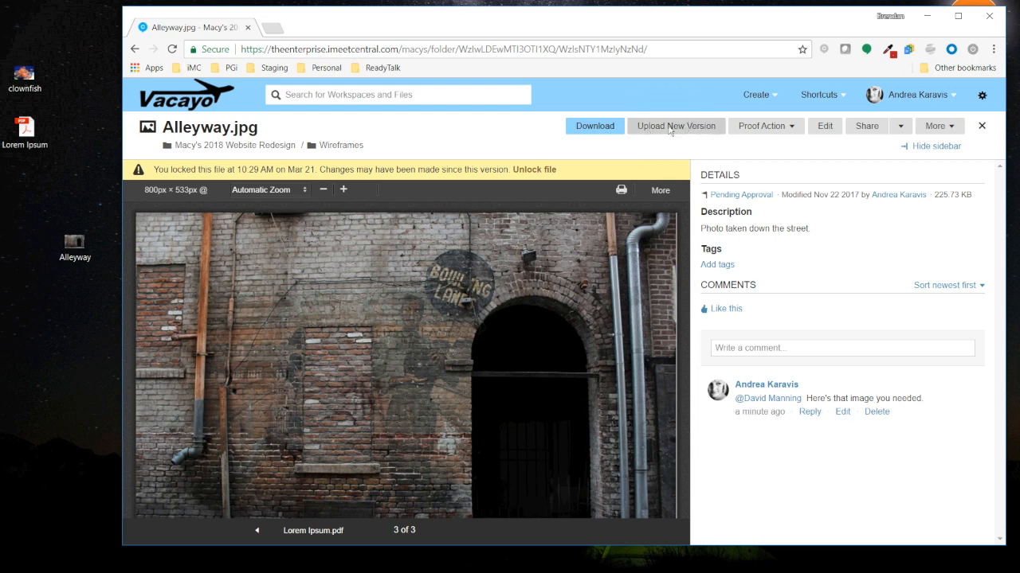
pyautogui.click(981, 126)
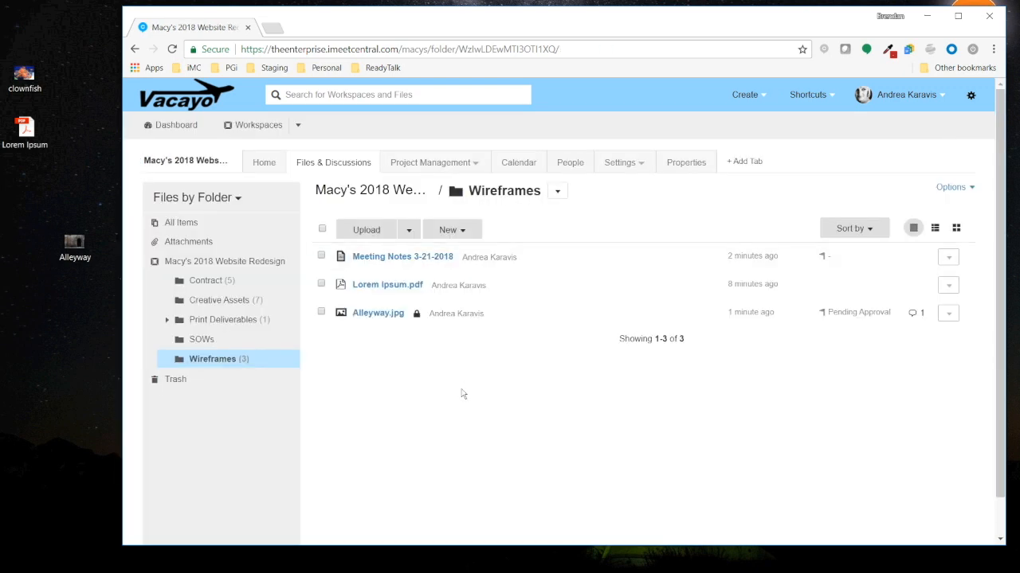
pyautogui.moveTo(70, 247); pyautogui.dragTo(616, 333)
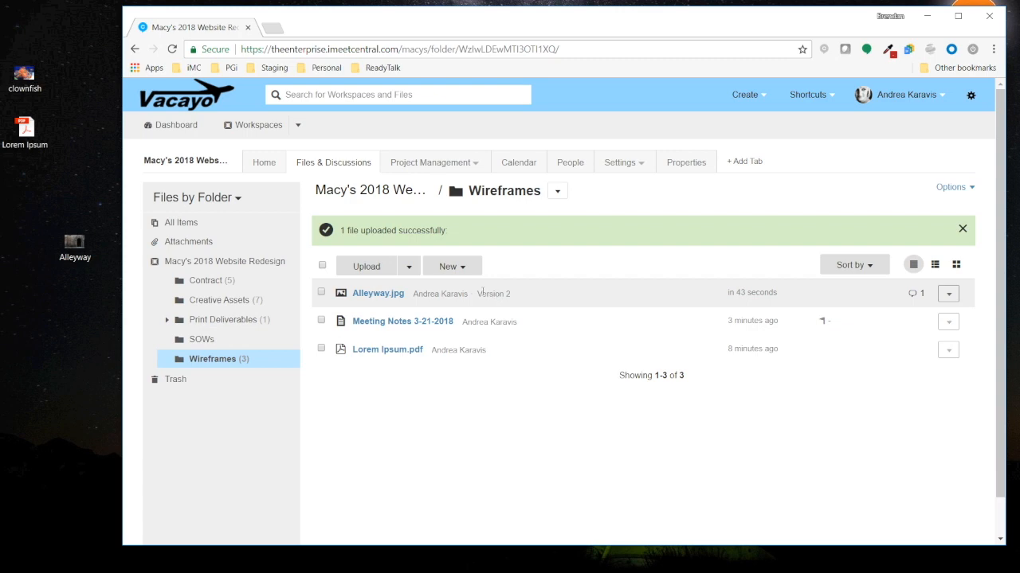
# Open the new version of Alleyway.jpg from the Wireframes folder
pyautogui.moveTo(511, 294); pyautogui.dragTo(371, 301)
pyautogui.click(369, 299)
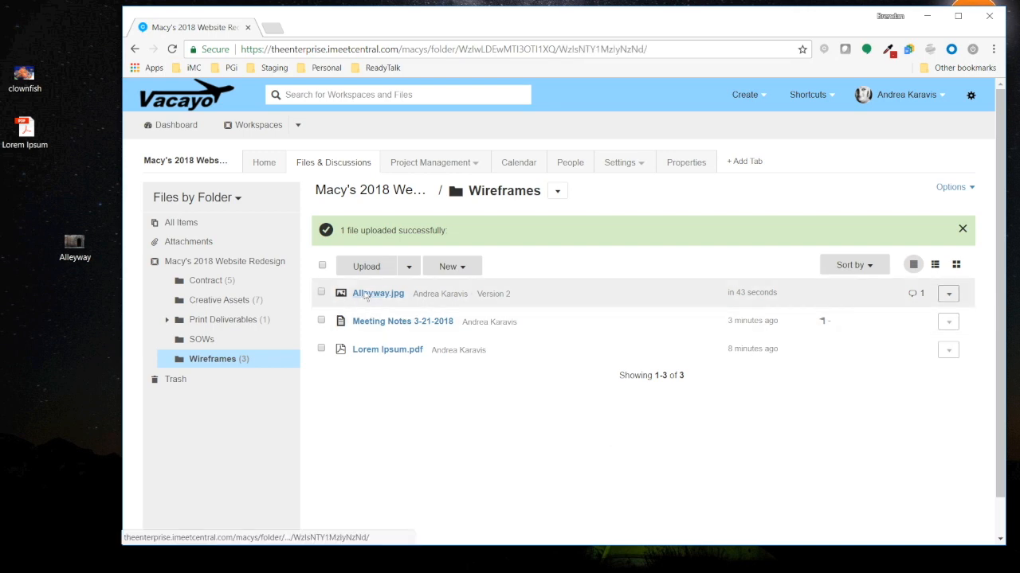
pyautogui.moveTo(371, 296)
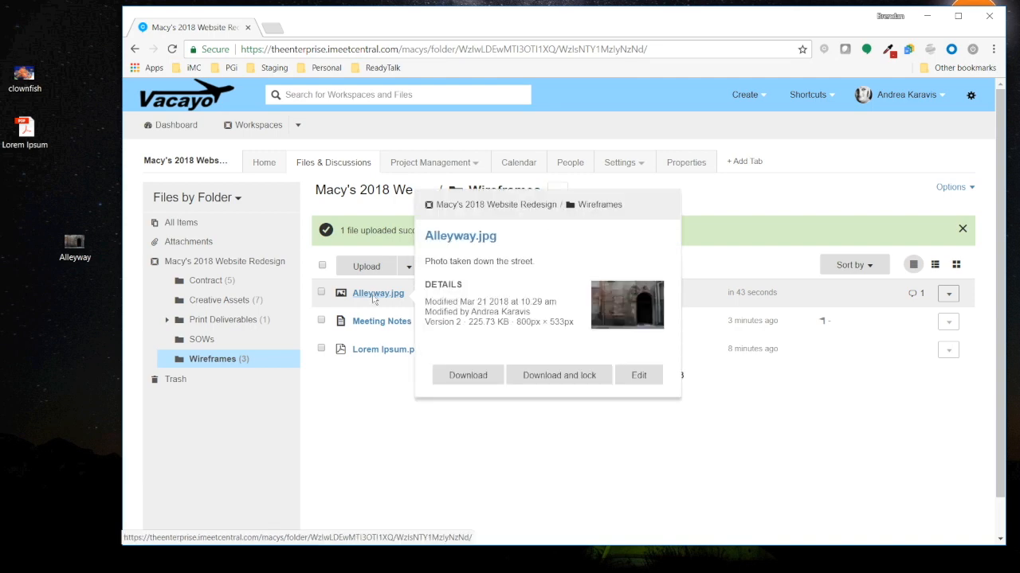
pyautogui.click(373, 296)
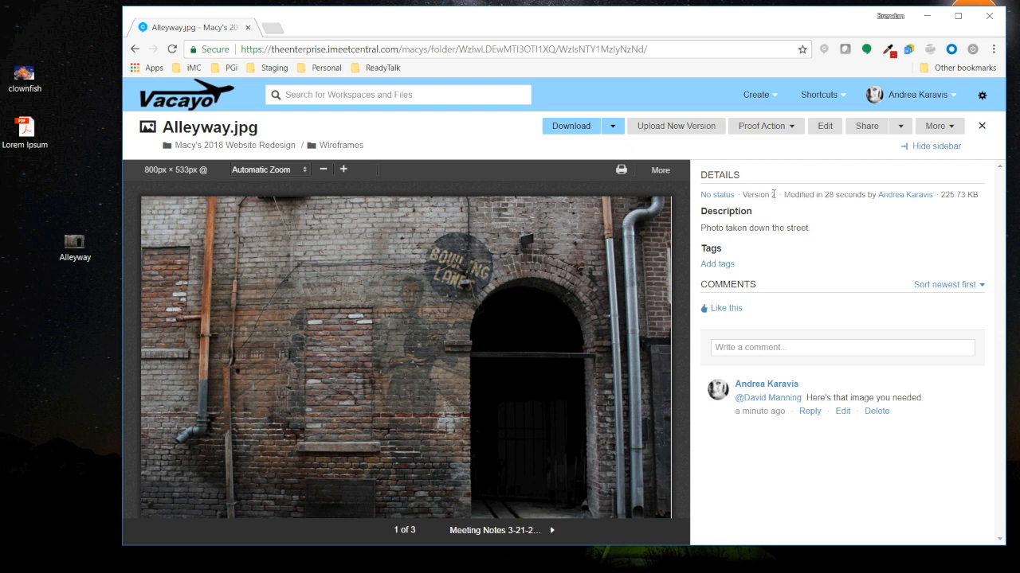
# Post a comment on version 2 of Alleyway.jpg that reads "Here's the latest."
pyautogui.click(806, 352)
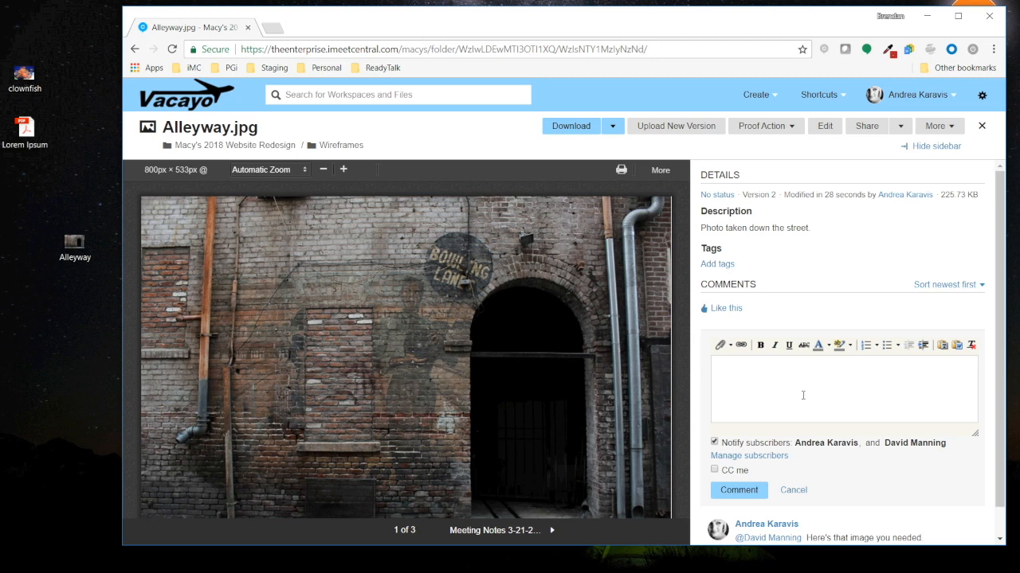
pyautogui.write("here's")
pyautogui.press('BackSpace')
pyautogui.press('BackSpace')
pyautogui.press('BackSpace')
pyautogui.press('BackSpace')
pyautogui.press('BackSpace')
pyautogui.press('BackSpace')
pyautogui.press('BackSpace')
pyautogui.write("Here's the latest.")
pyautogui.click(755, 491)
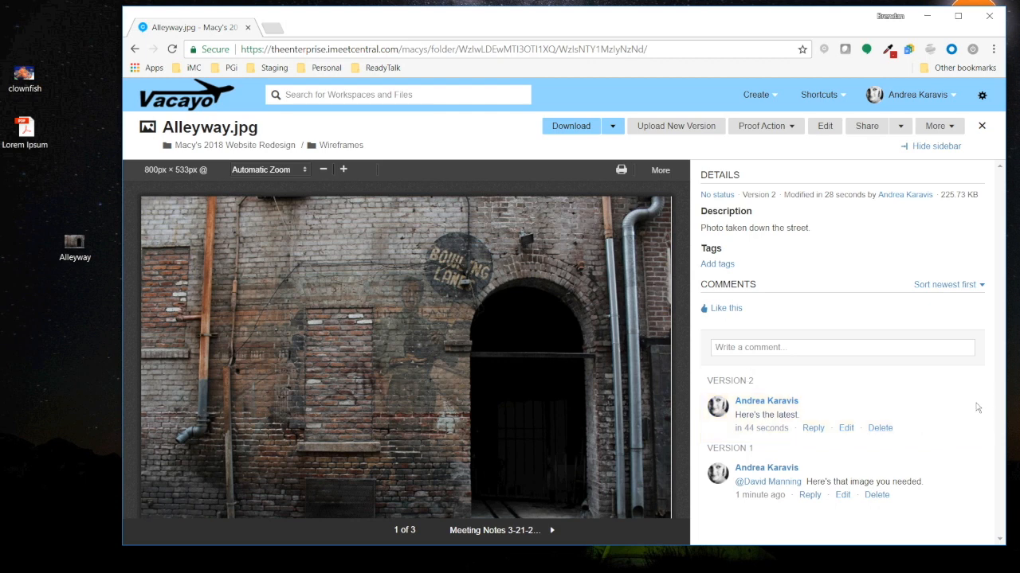
# Maximize the browser window and review the version history of Alleyway.jpg, returning to its details and comments
pyautogui.click(957, 16)
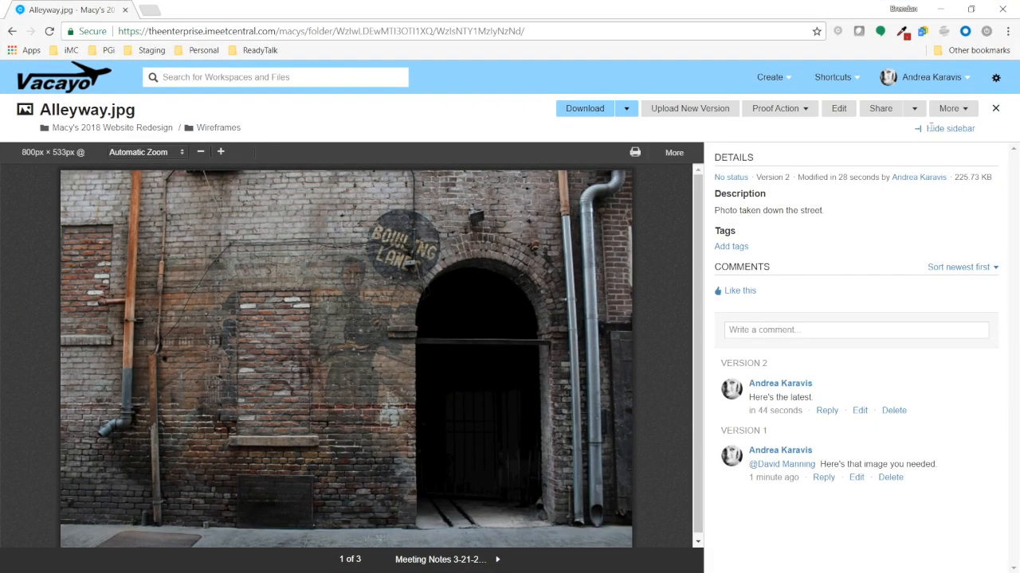
pyautogui.click(962, 114)
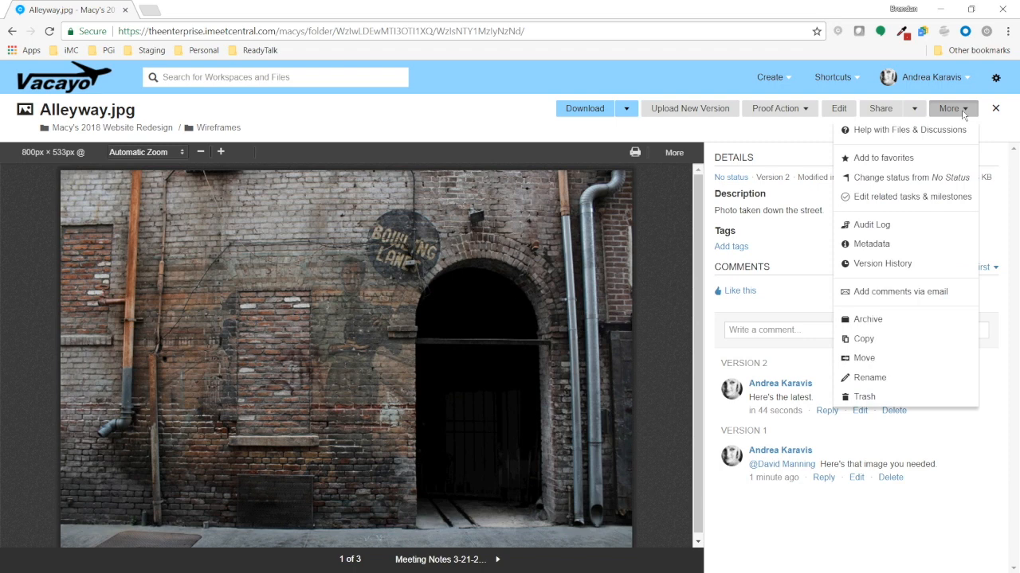
pyautogui.click(898, 270)
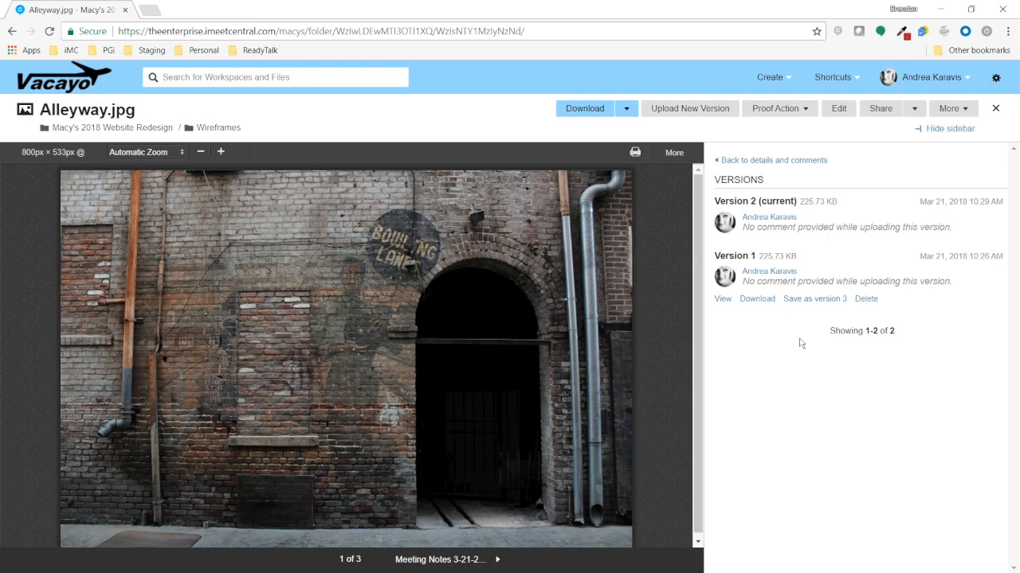
pyautogui.click(768, 160)
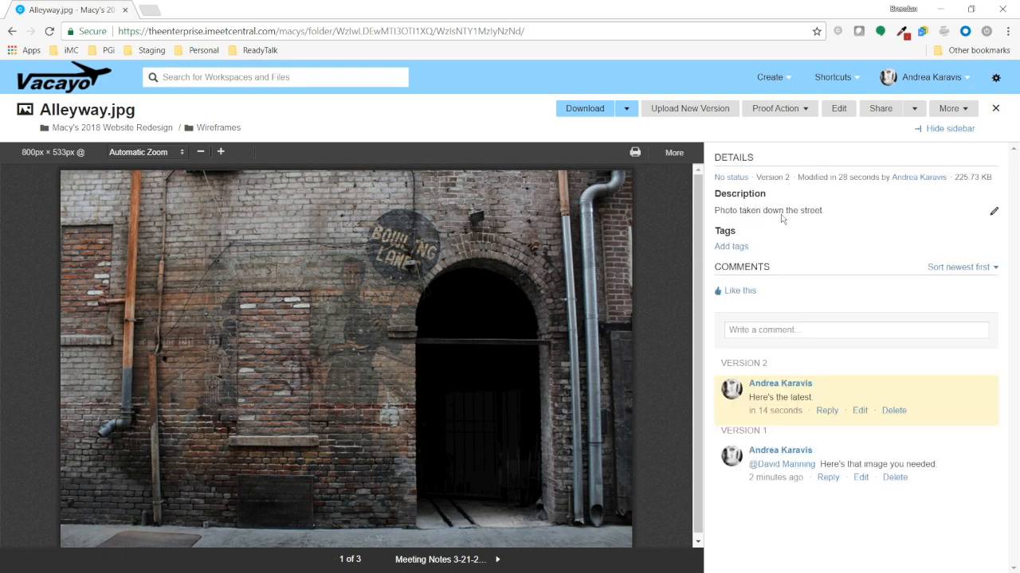
pyautogui.click(967, 109)
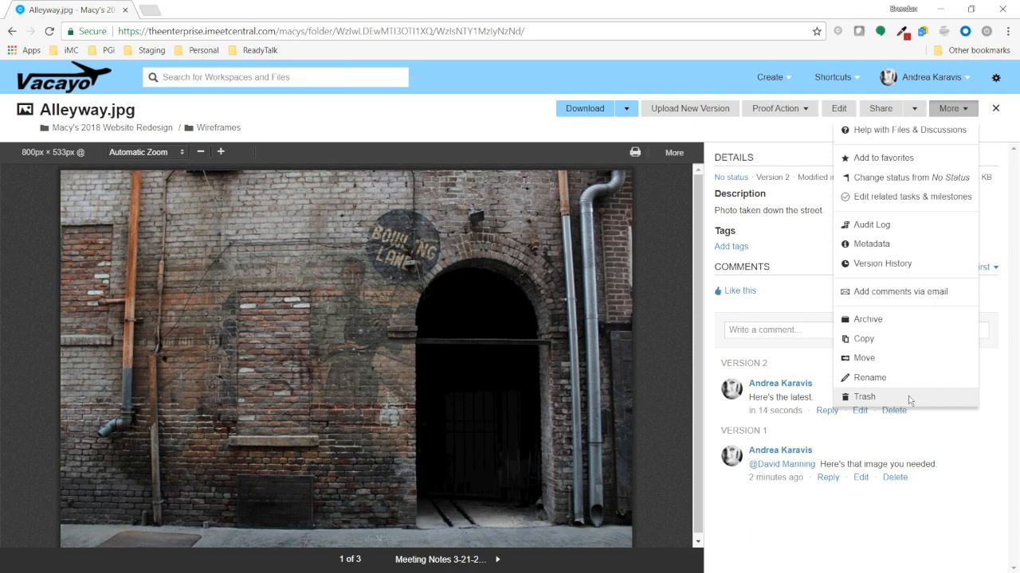
pyautogui.click(800, 117)
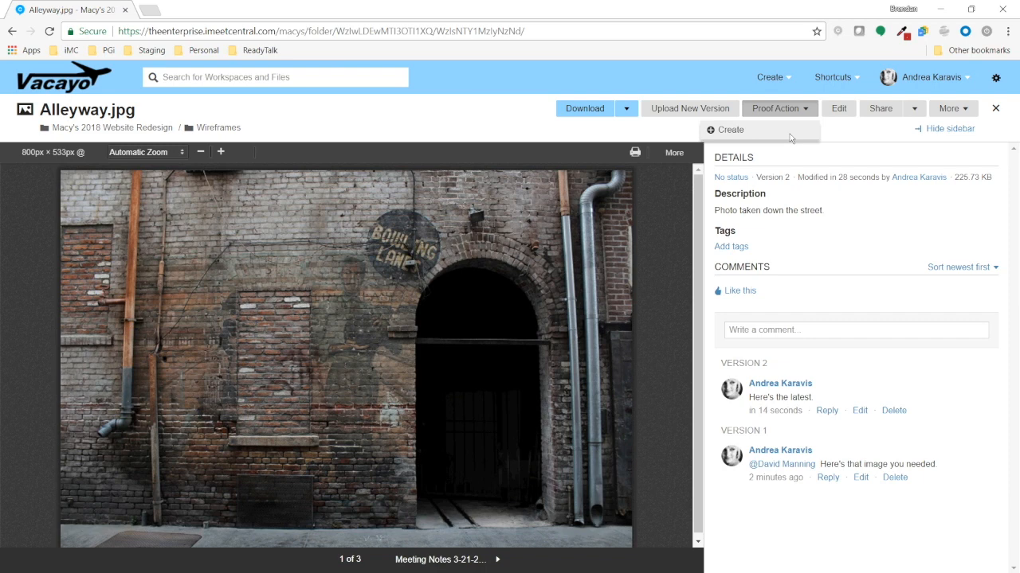
pyautogui.click(851, 132)
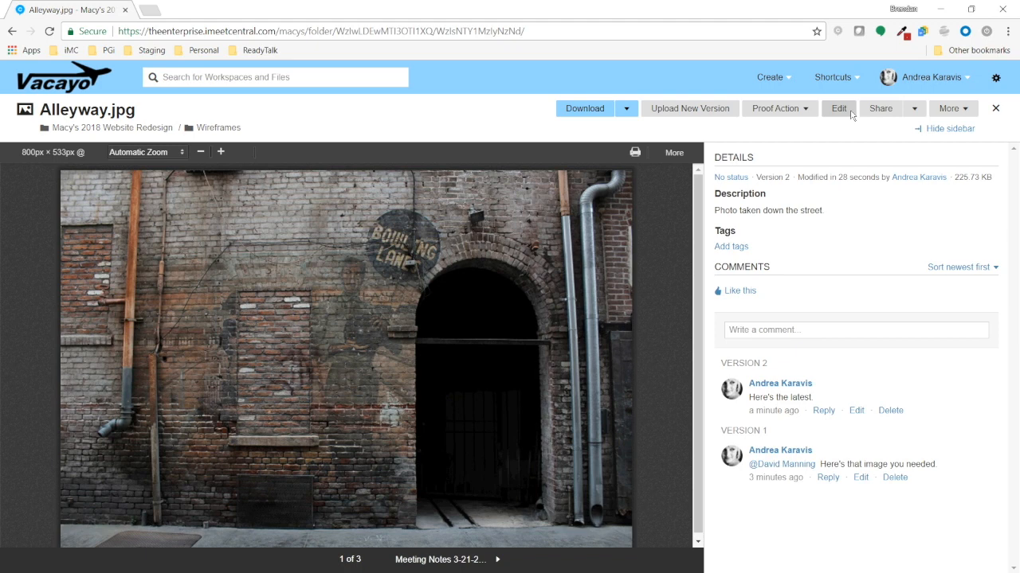
# Start an email that shares the link to Alleyway.jpg and close the draft without sending it
pyautogui.click(913, 109)
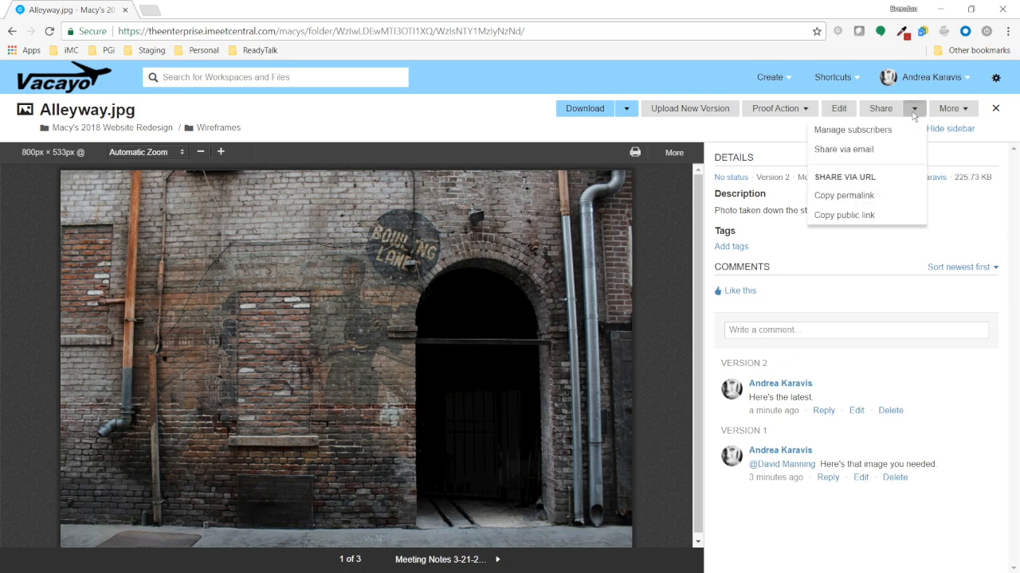
pyautogui.click(880, 151)
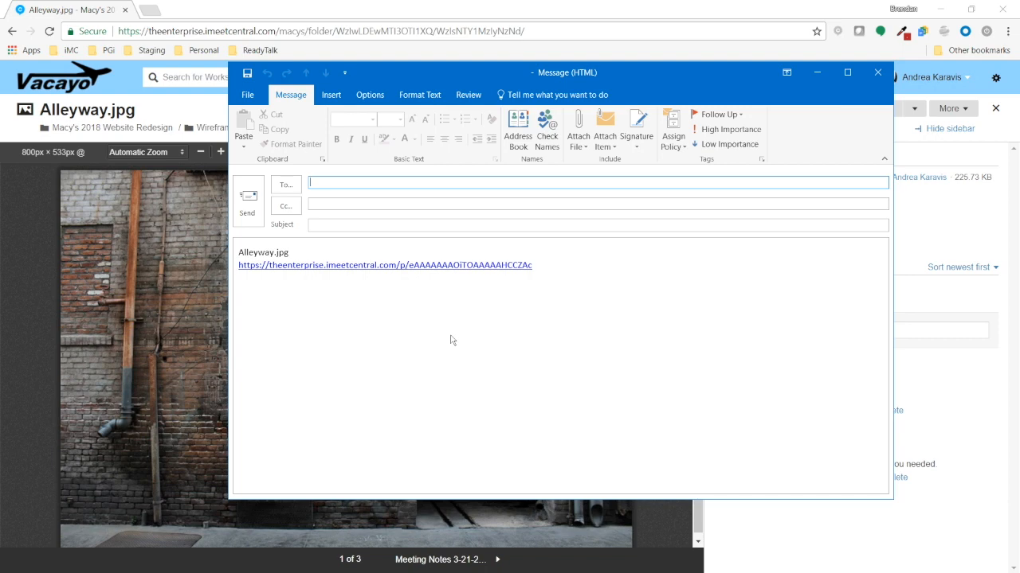
pyautogui.click(877, 72)
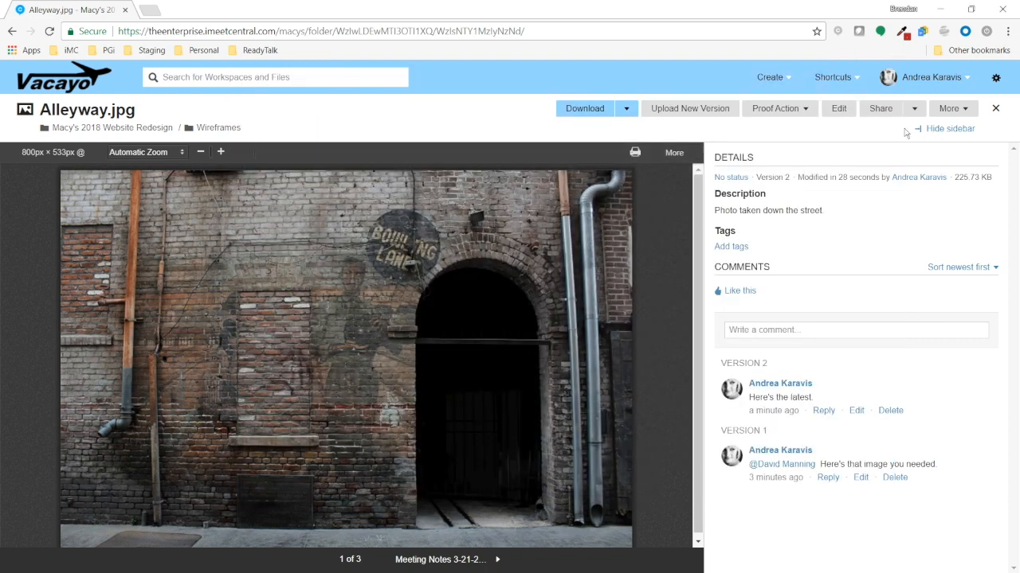
# Copy the public link of Alleyway.jpg, view the shared page in an incognito window, and close that window
pyautogui.click(914, 109)
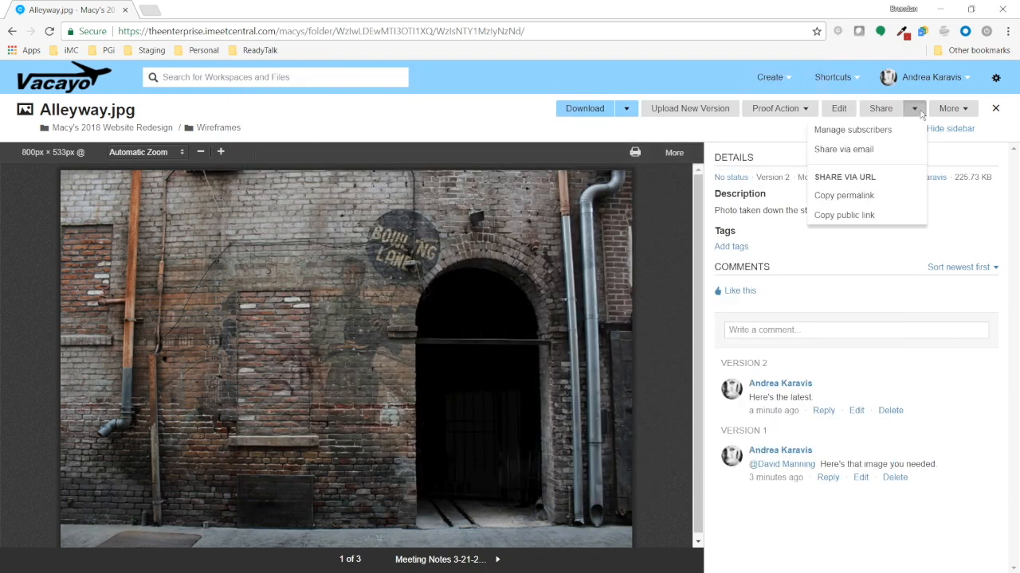
pyautogui.click(875, 221)
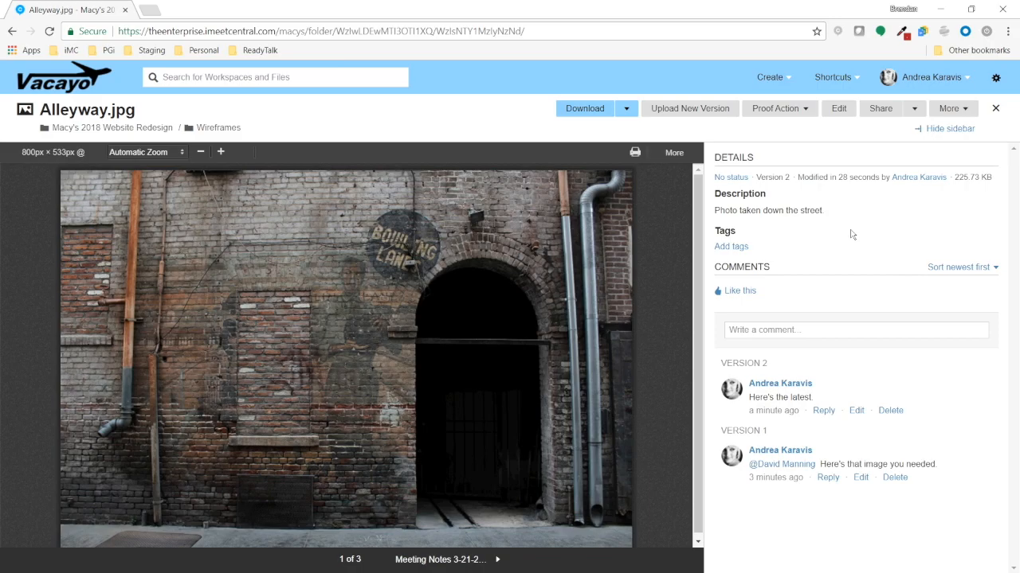
pyautogui.hotkey('ctrl', 'shift', 'n')
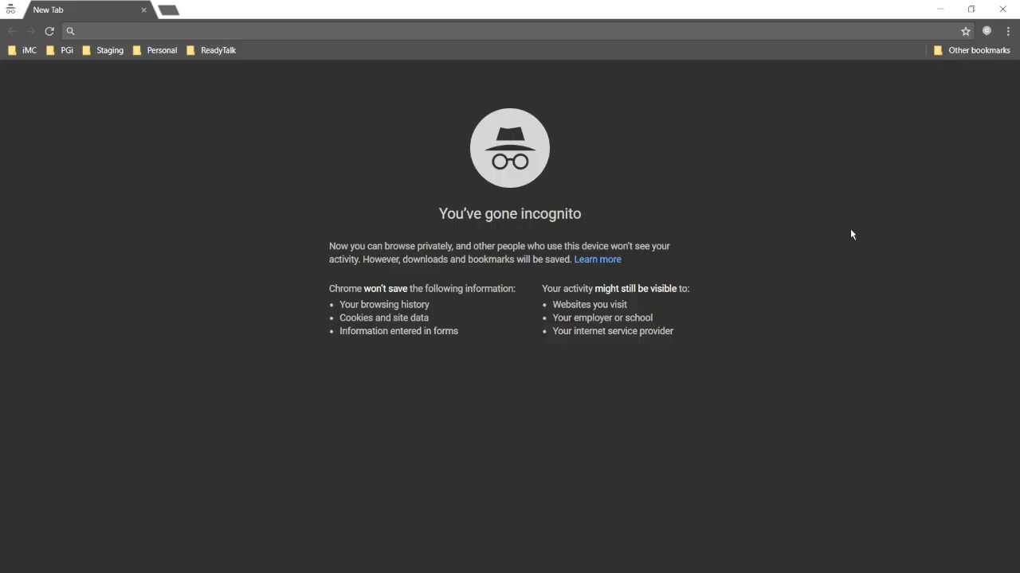
pyautogui.hotkey('ctrl', 'v')
pyautogui.press('Return')
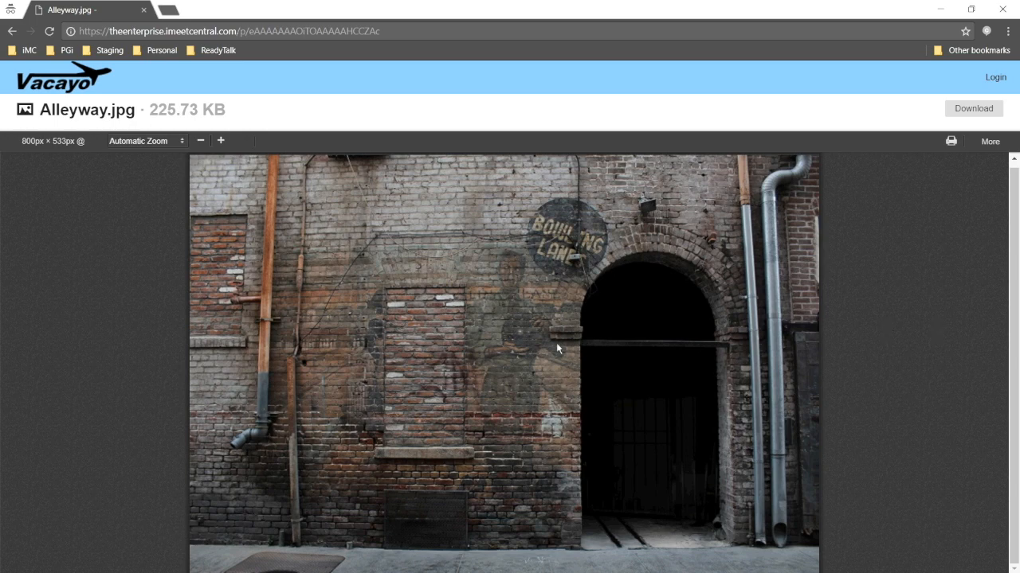
pyautogui.click(966, 113)
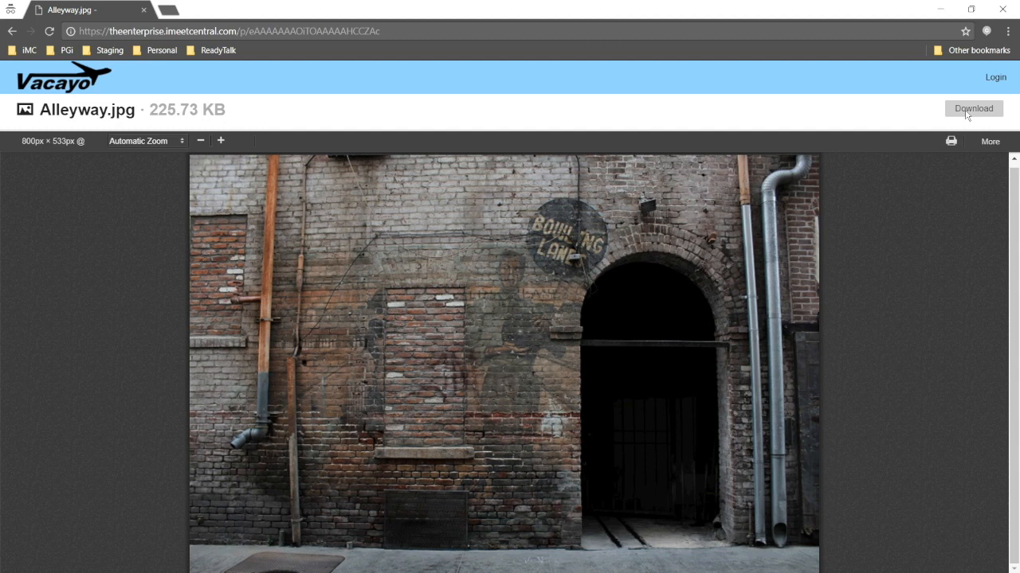
pyautogui.click(1006, 11)
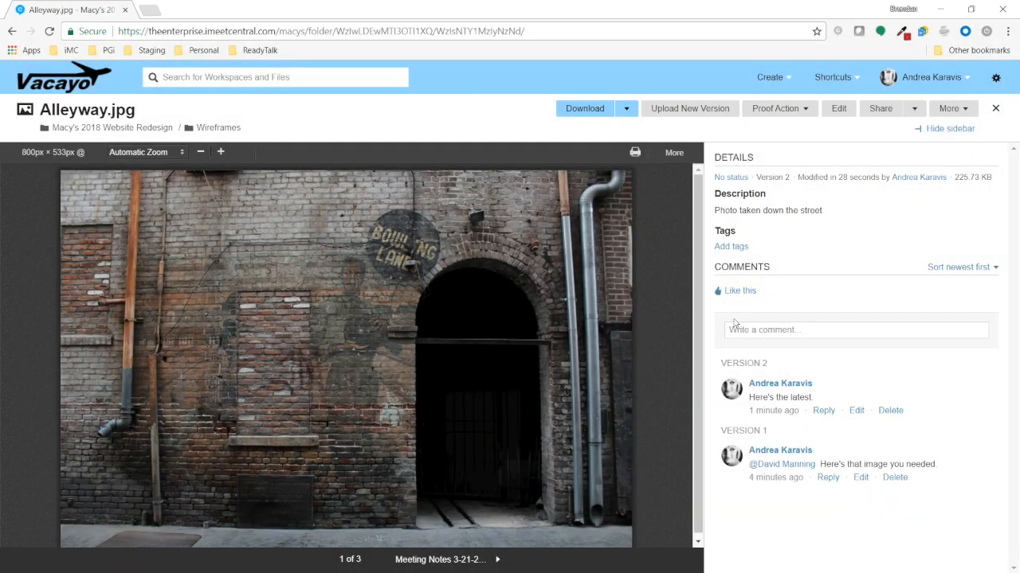
# Examine the audit log of Alleyway.jpg and recheck the file's details, returning to the Wireframes folder
pyautogui.click(962, 117)
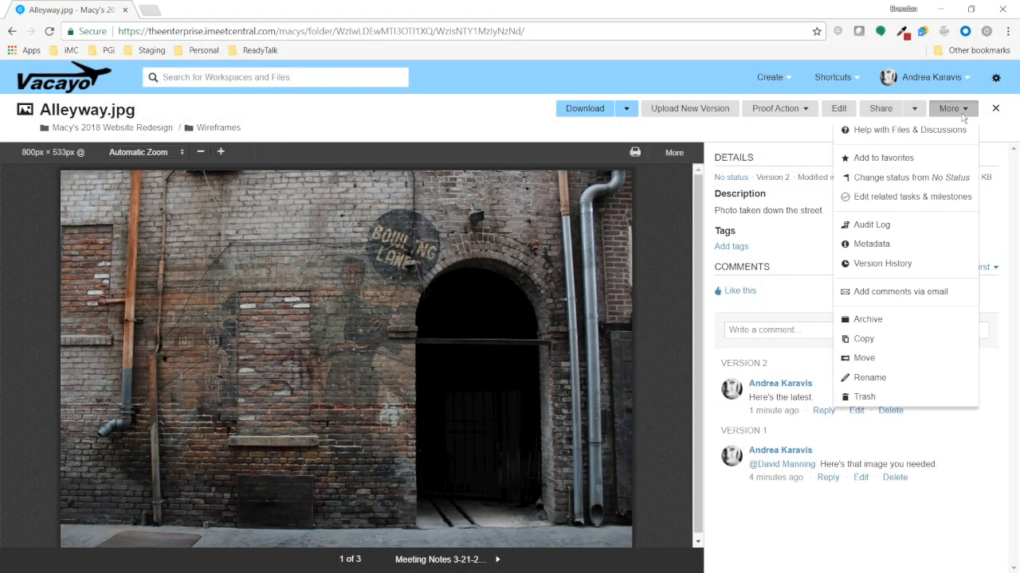
pyautogui.click(891, 231)
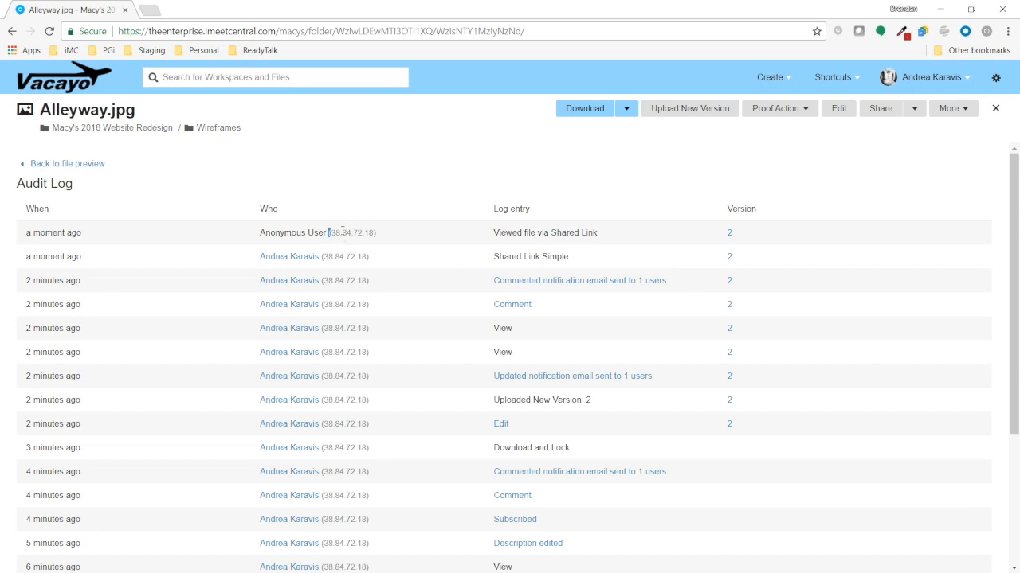
pyautogui.moveTo(328, 232); pyautogui.dragTo(379, 232)
pyautogui.click(995, 109)
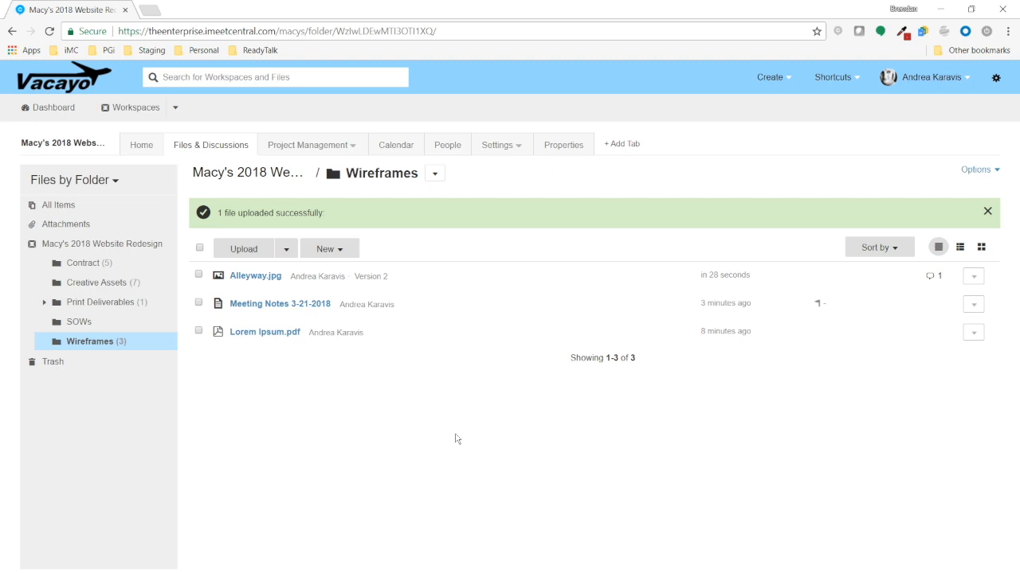
pyautogui.click(255, 277)
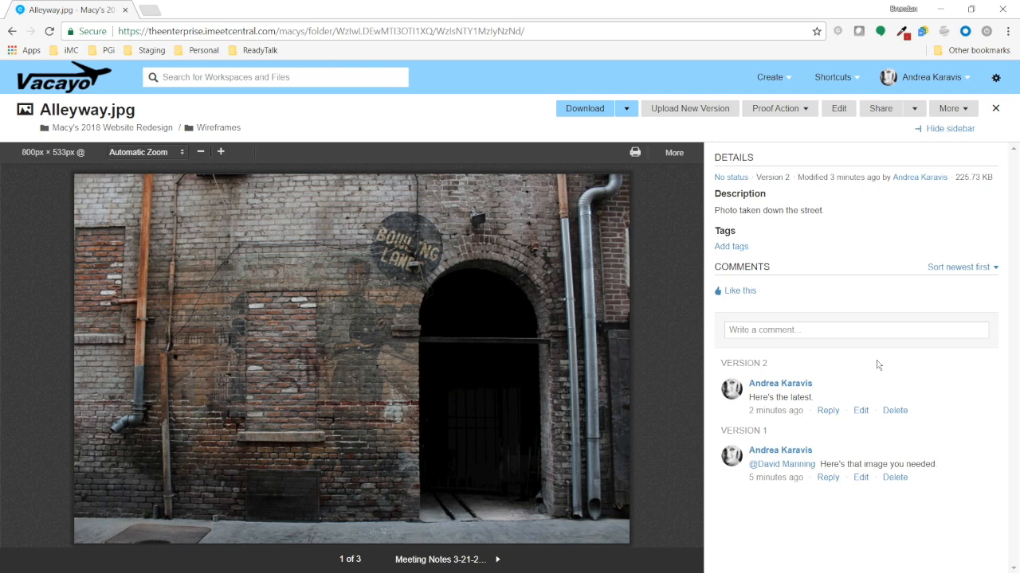
pyautogui.click(994, 110)
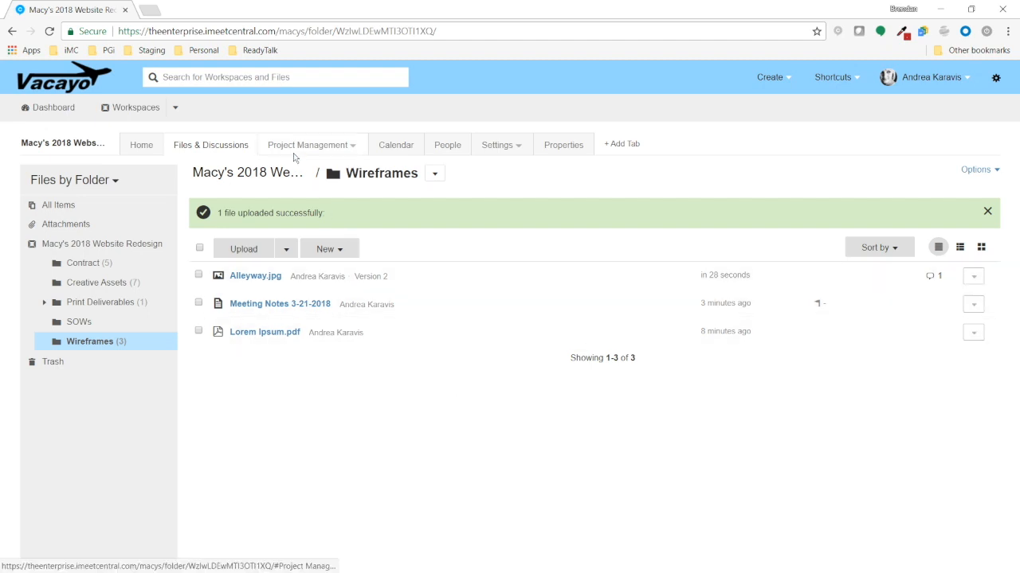
# Go to the project's Tasks & Milestones and add a task titled "Return call to Client" to the Inbox list
pyautogui.click(359, 153)
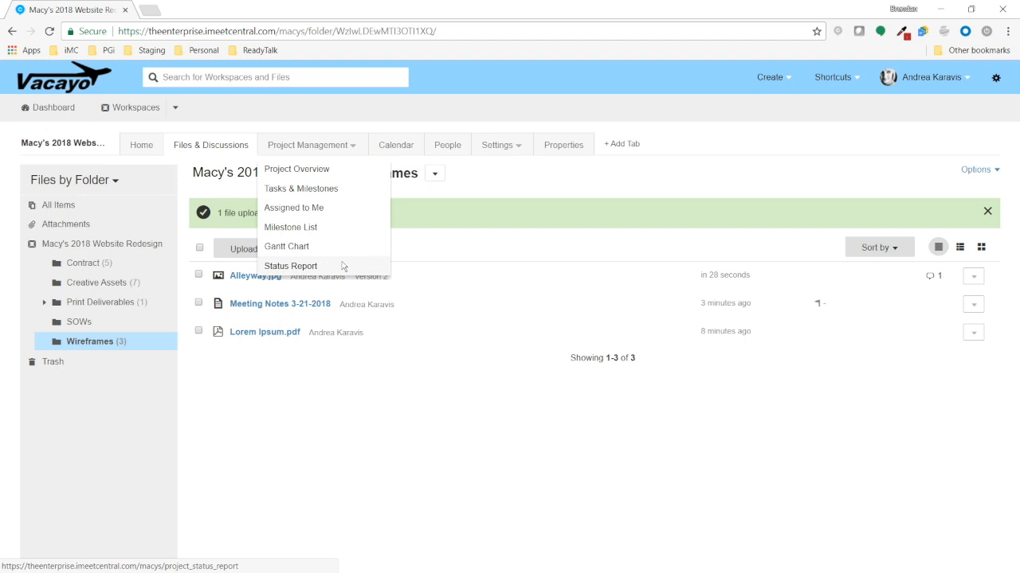
pyautogui.click(351, 193)
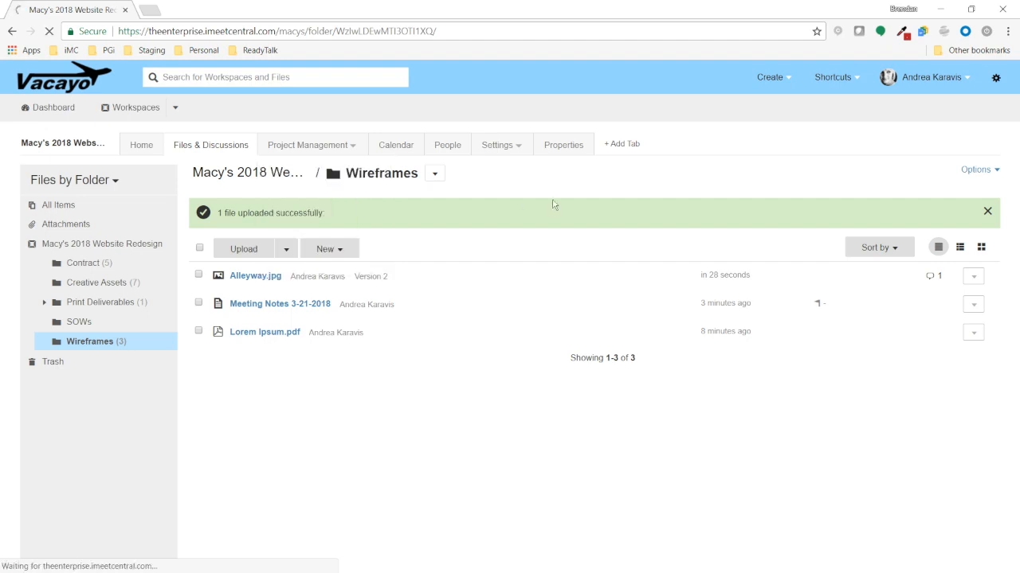
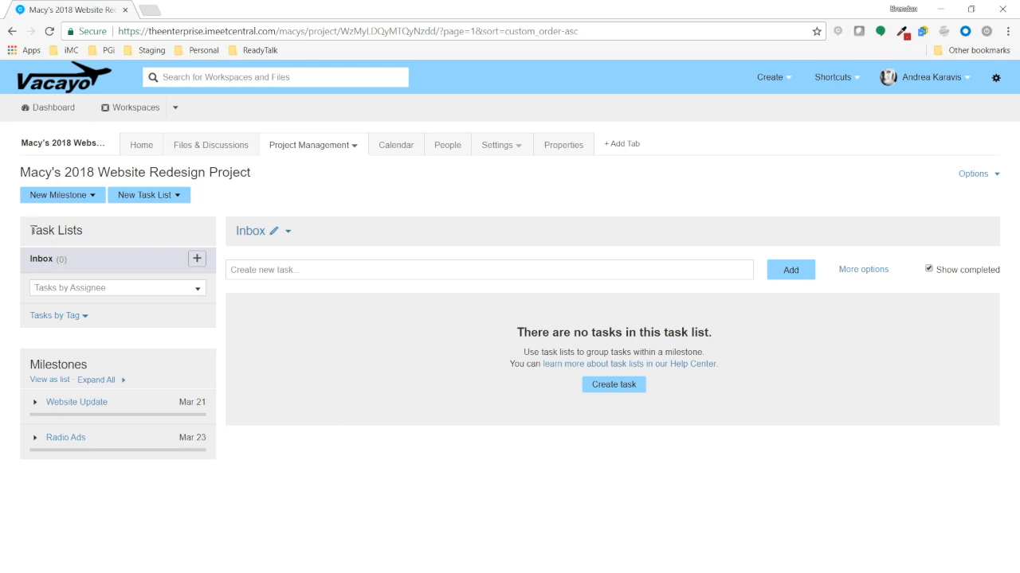
pyautogui.moveTo(31, 230); pyautogui.dragTo(87, 230)
pyautogui.click(99, 234)
pyautogui.click(39, 261)
pyautogui.click(336, 273)
pyautogui.write('Return call to Client')
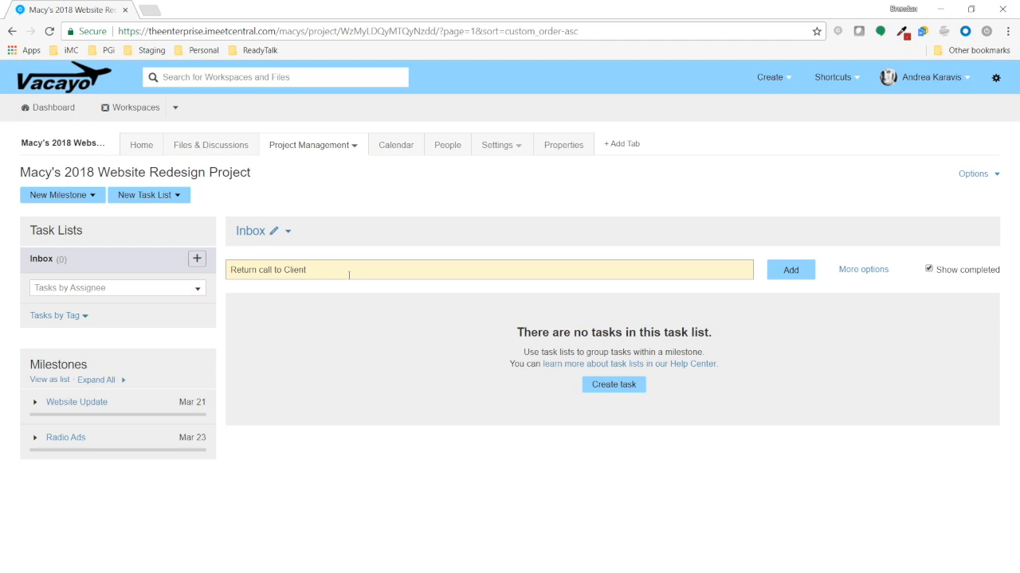
pyautogui.click(790, 270)
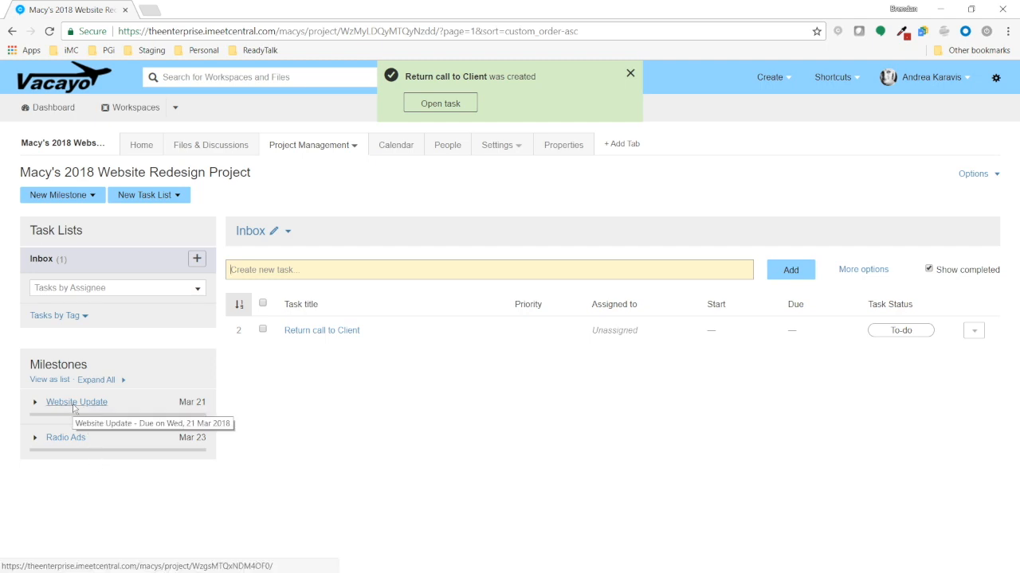
# Expand the Website Update and Radio Ads milestones to examine their task lists and due dates, and open the Website Update milestone
pyautogui.click(35, 407)
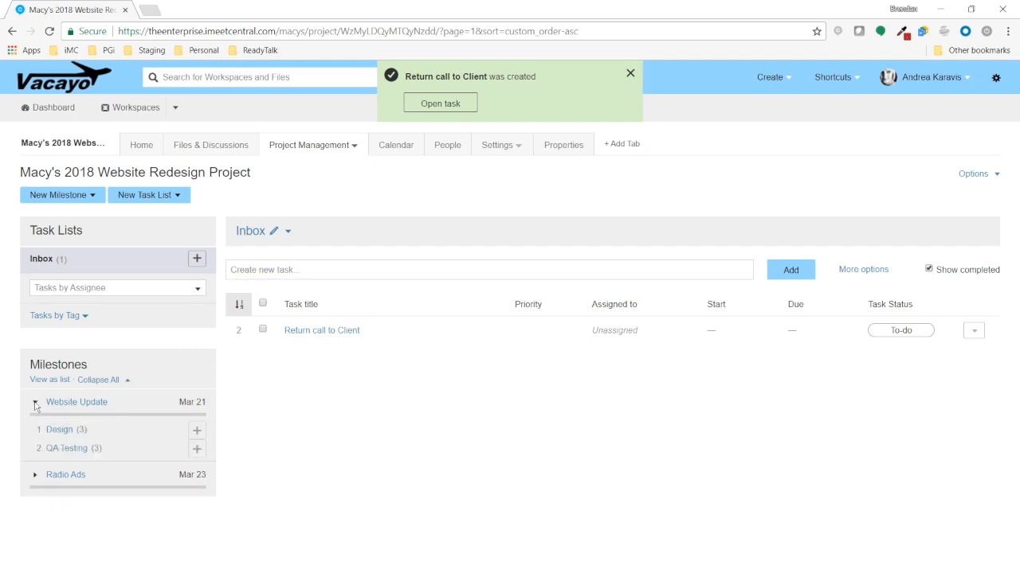
pyautogui.moveTo(182, 402); pyautogui.dragTo(207, 402)
pyautogui.click(159, 409)
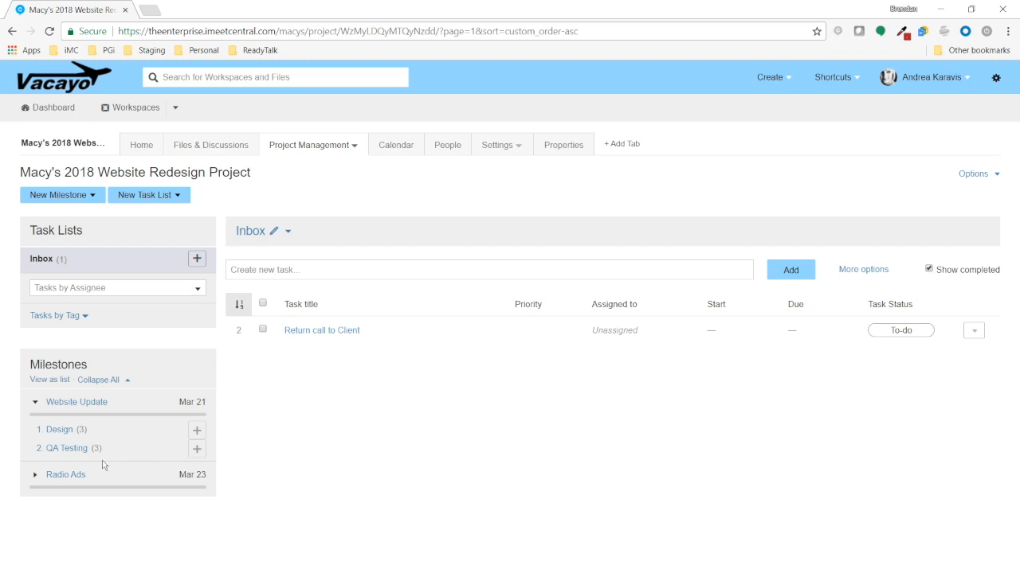
pyautogui.click(35, 475)
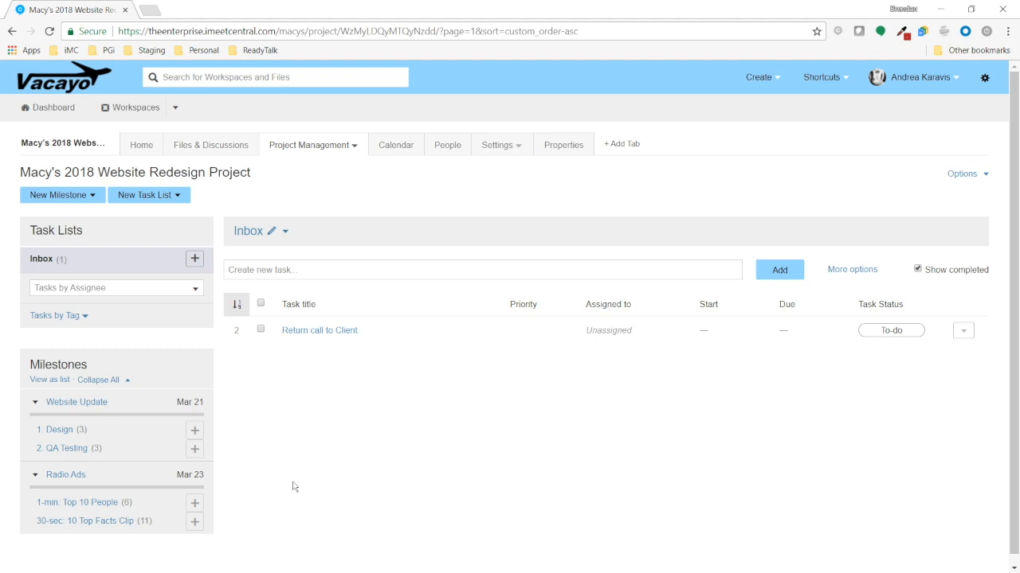
pyautogui.moveTo(178, 476); pyautogui.dragTo(204, 475)
pyautogui.click(343, 469)
pyautogui.moveTo(177, 476); pyautogui.dragTo(205, 476)
pyautogui.click(420, 468)
pyautogui.click(90, 405)
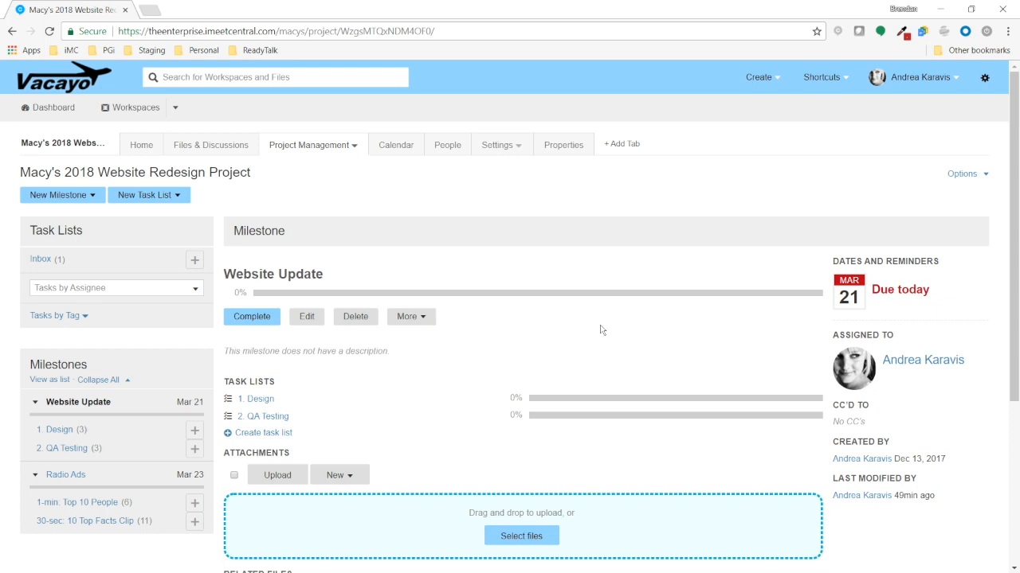
# Examine the Website Update milestone's details, attachments, related files, comments and properties
pyautogui.scroll(-1, 604, 322)
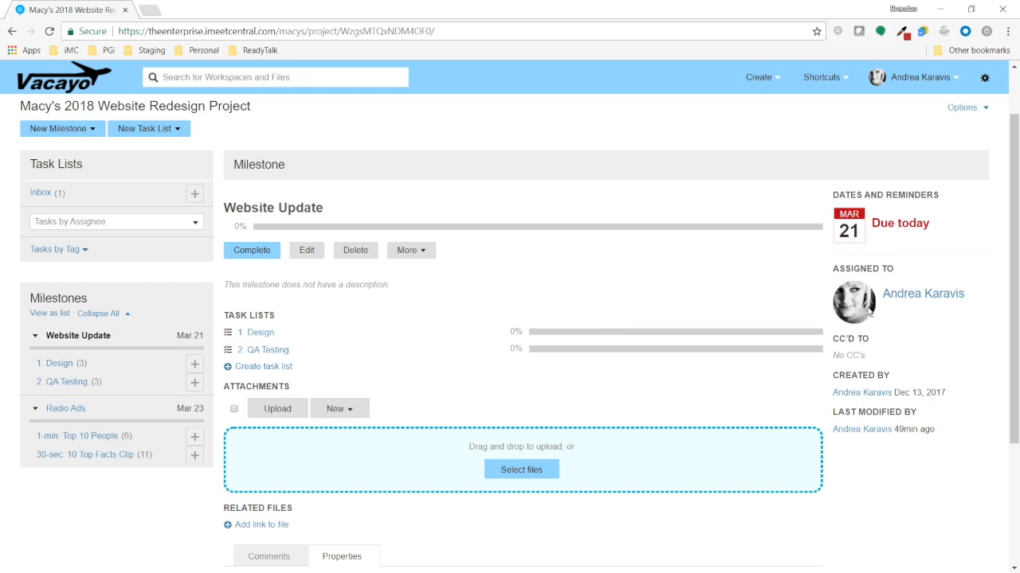
pyautogui.moveTo(869, 313)
pyautogui.scroll(-3, 473, 318)
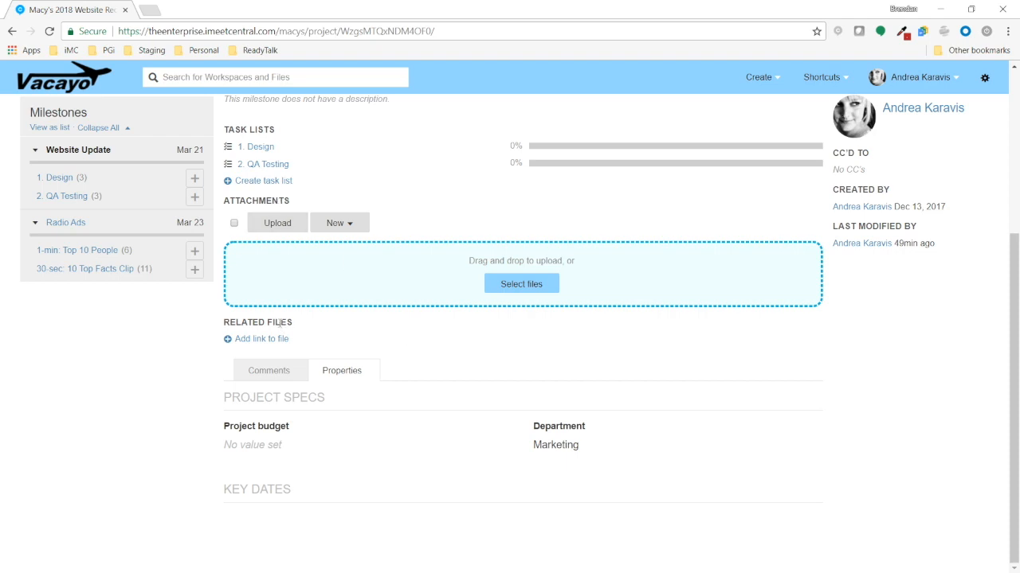
pyautogui.click(291, 372)
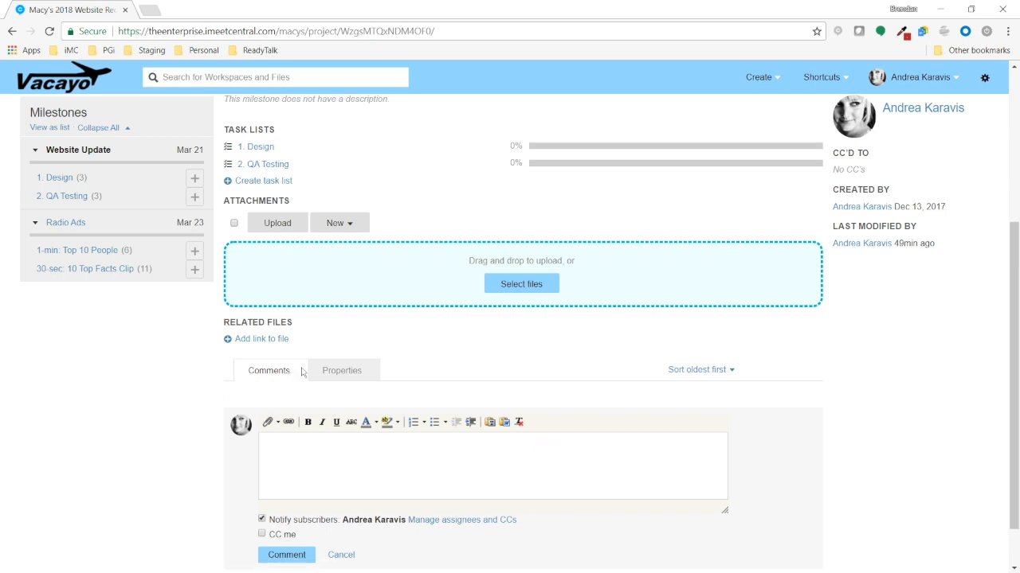
pyautogui.click(347, 373)
pyautogui.click(284, 374)
pyautogui.scroll(1, 503, 358)
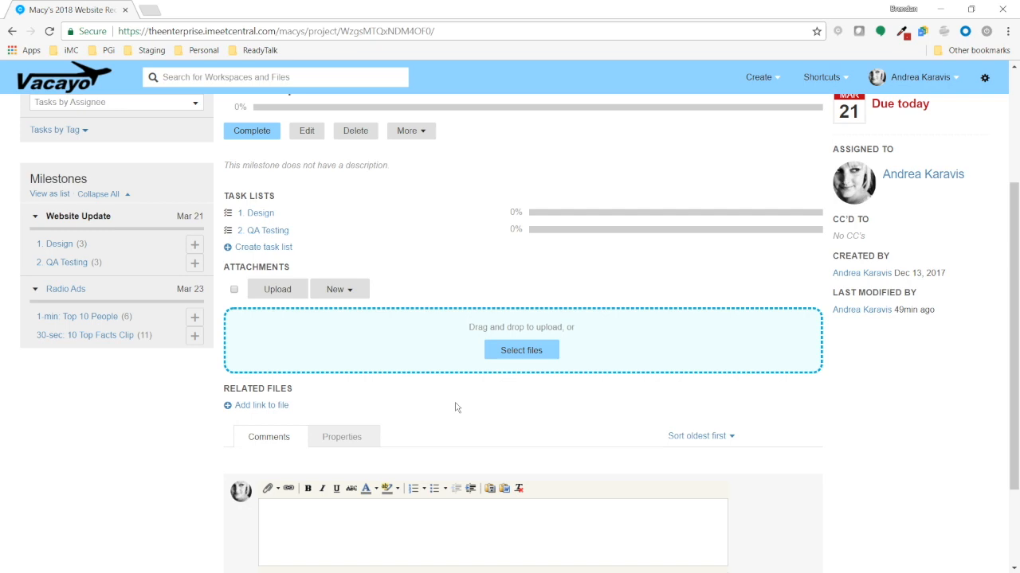
# Link Mural.JPG from the Creative Assets folder to the Website Update milestone as a related file
pyautogui.click(280, 407)
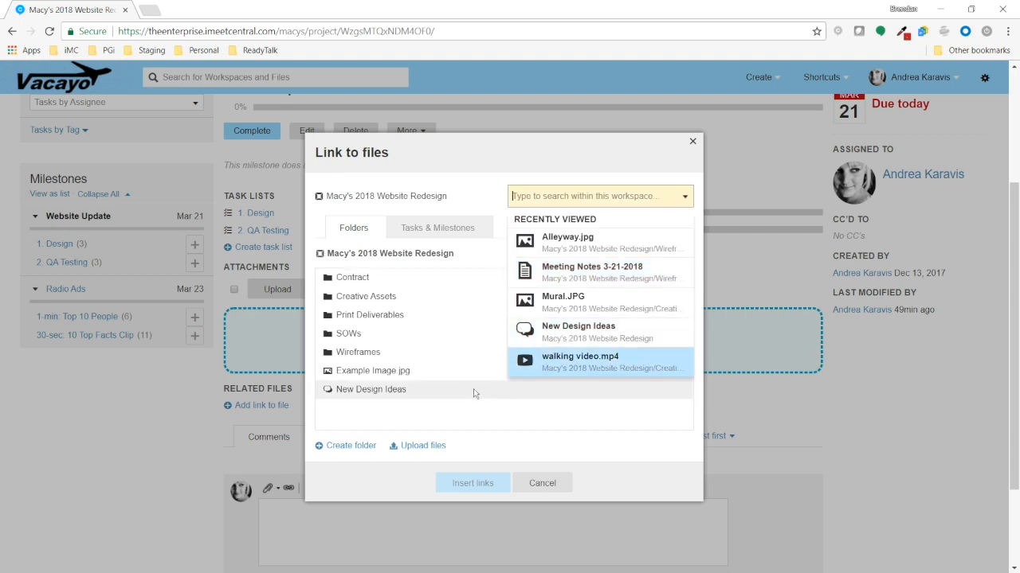
pyautogui.click(369, 299)
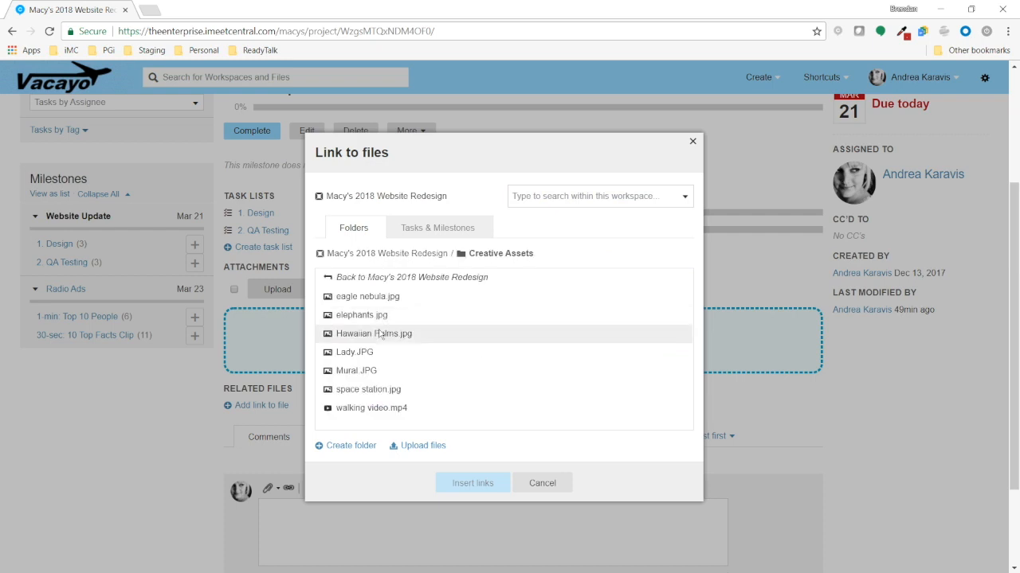
pyautogui.doubleClick(353, 373)
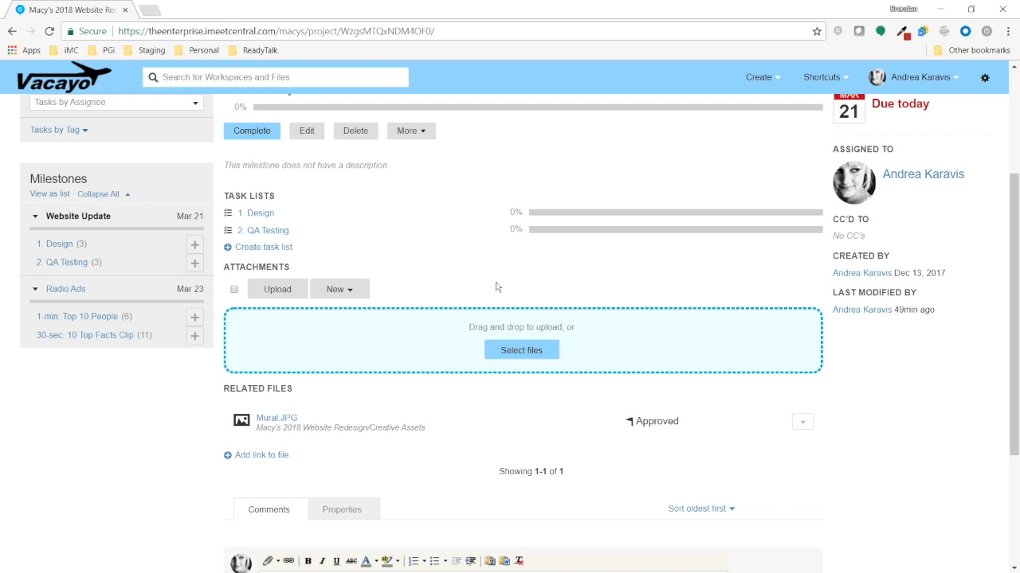
# Open the linked Mural.JPG, check its related milestone and further file actions, and return to the milestone
pyautogui.click(266, 420)
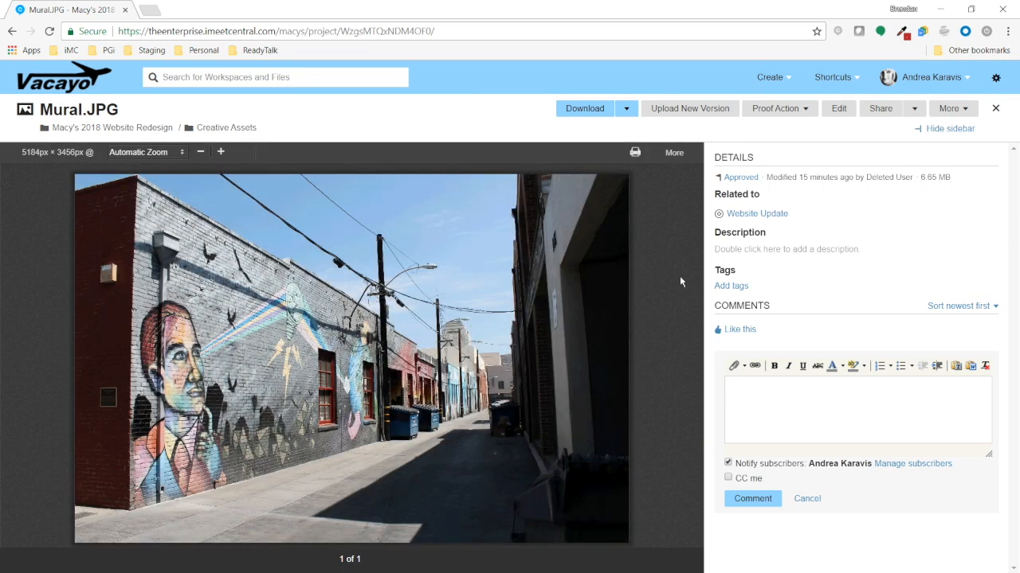
pyautogui.moveTo(714, 194); pyautogui.dragTo(767, 197)
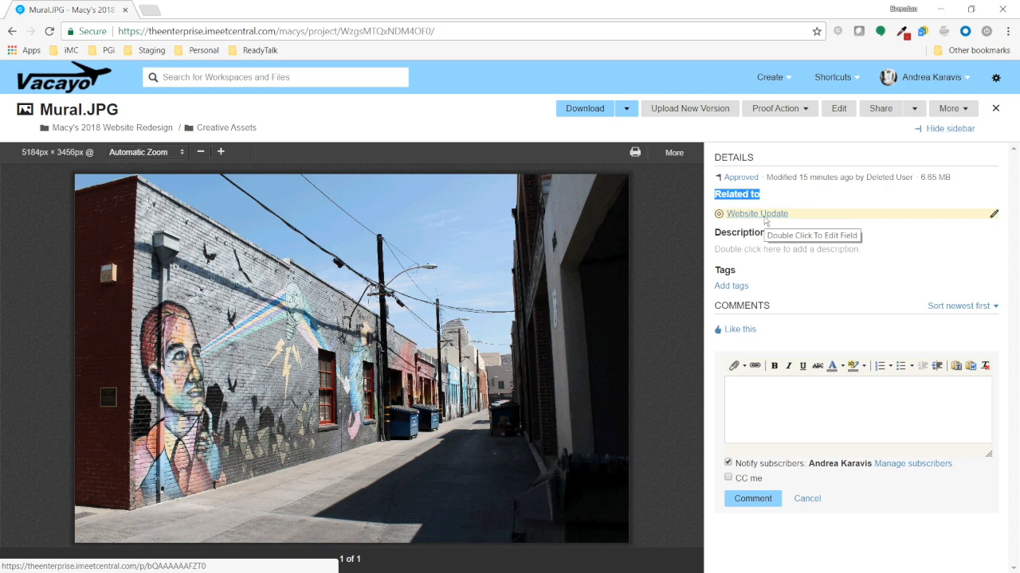
pyautogui.click(963, 114)
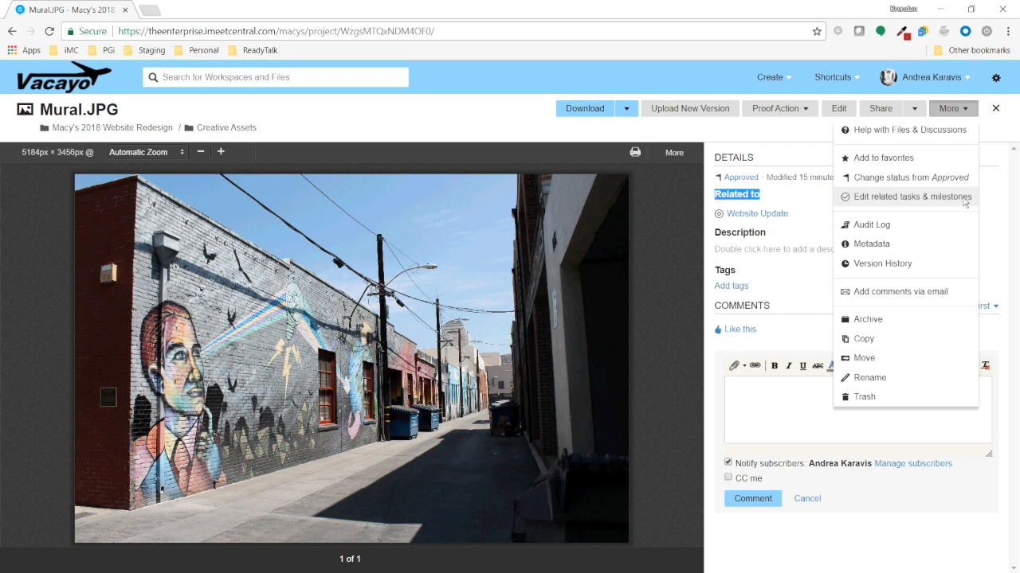
pyautogui.click(996, 108)
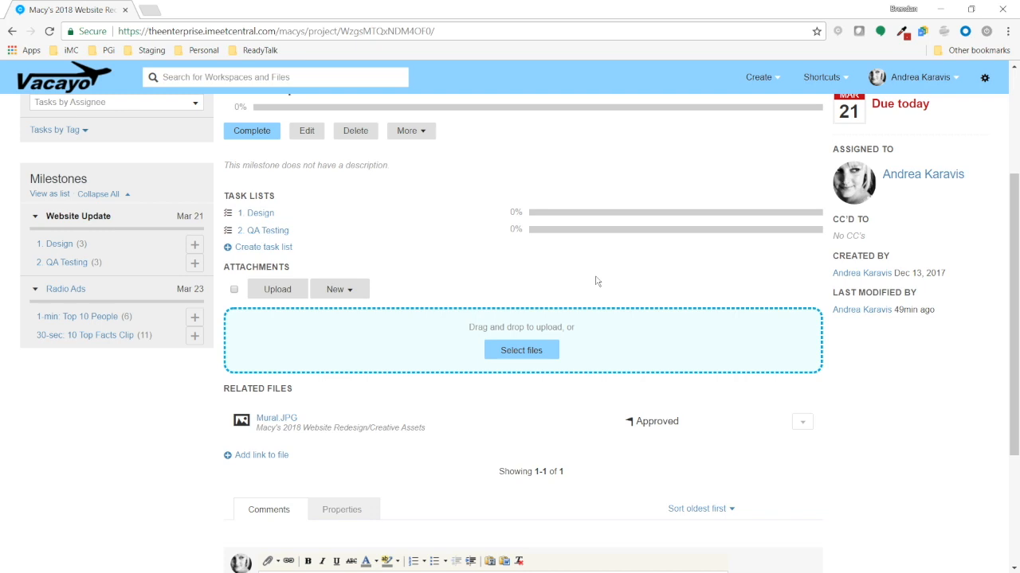
# Open the Website Update milestone's Design task list and set the Get Approval task's priority to Low
pyautogui.click(261, 213)
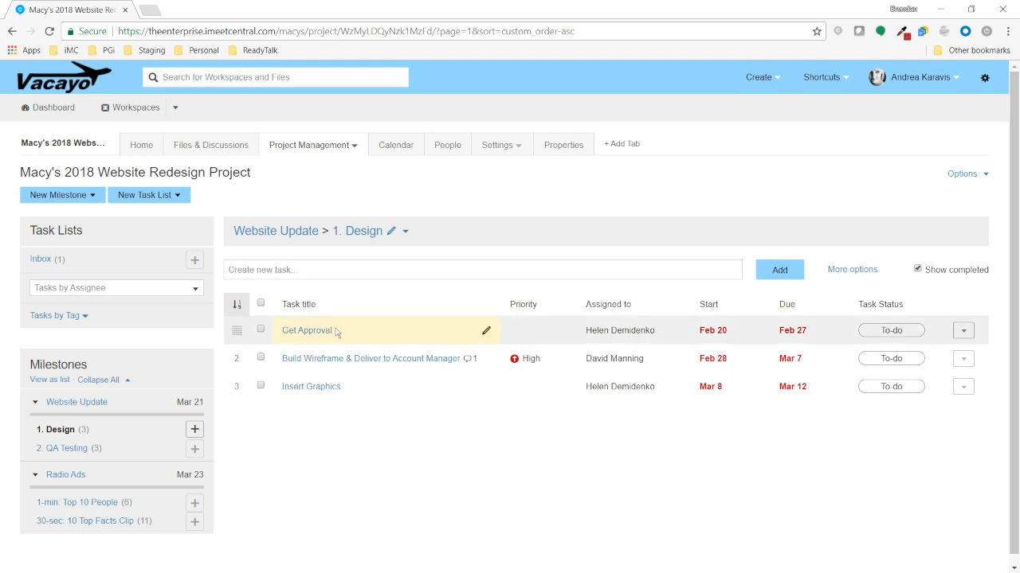
pyautogui.doubleClick(562, 330)
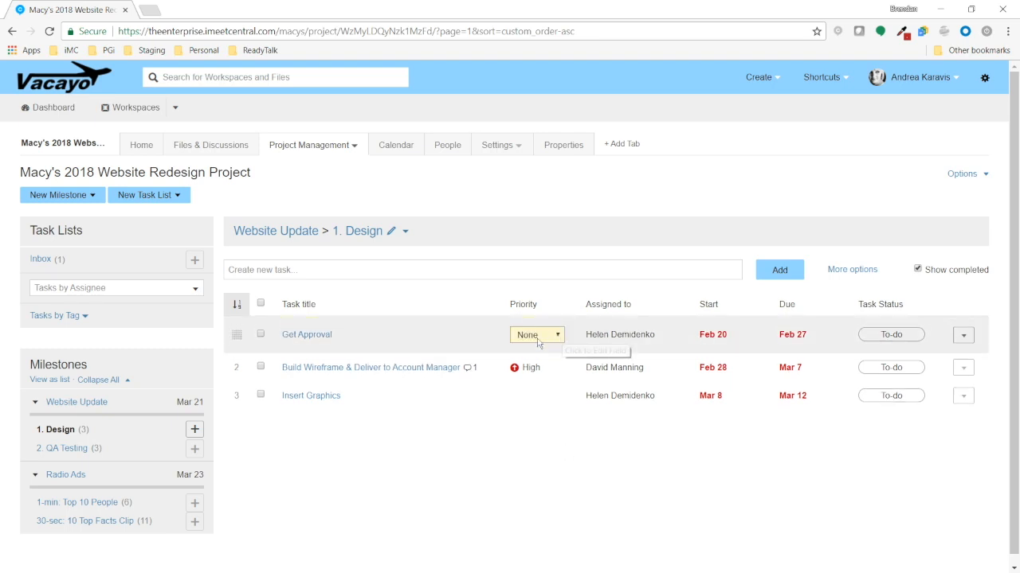
pyautogui.click(536, 336)
pyautogui.click(531, 357)
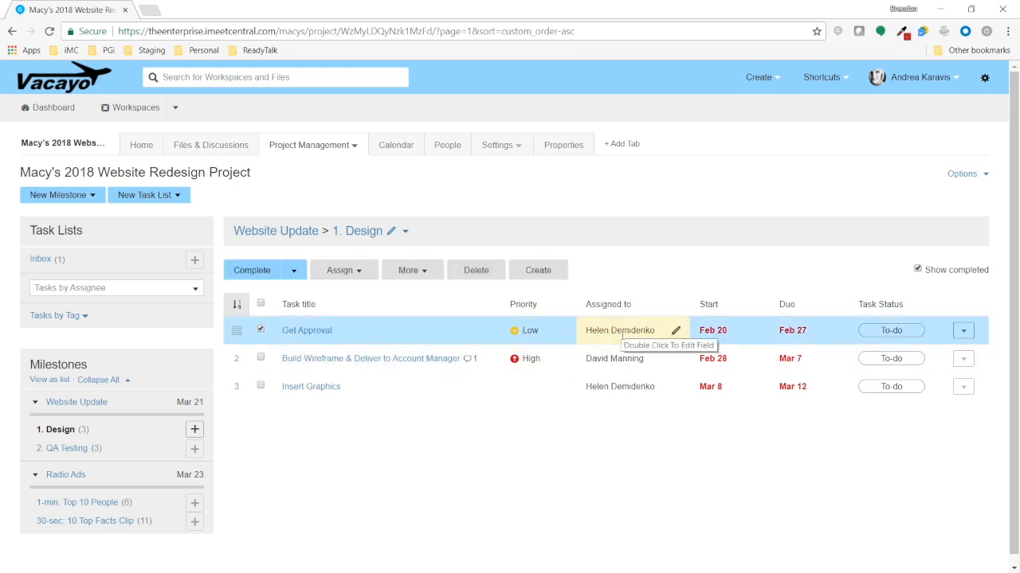
# Add a second team member as assignee of the Get Approval task and save the assignees
pyautogui.click(677, 331)
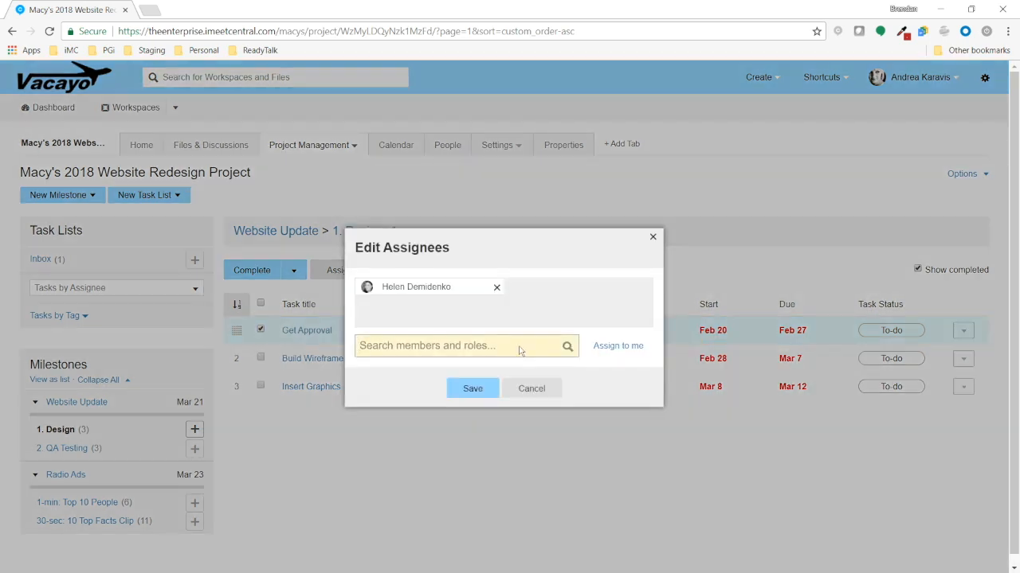
pyautogui.write('David')
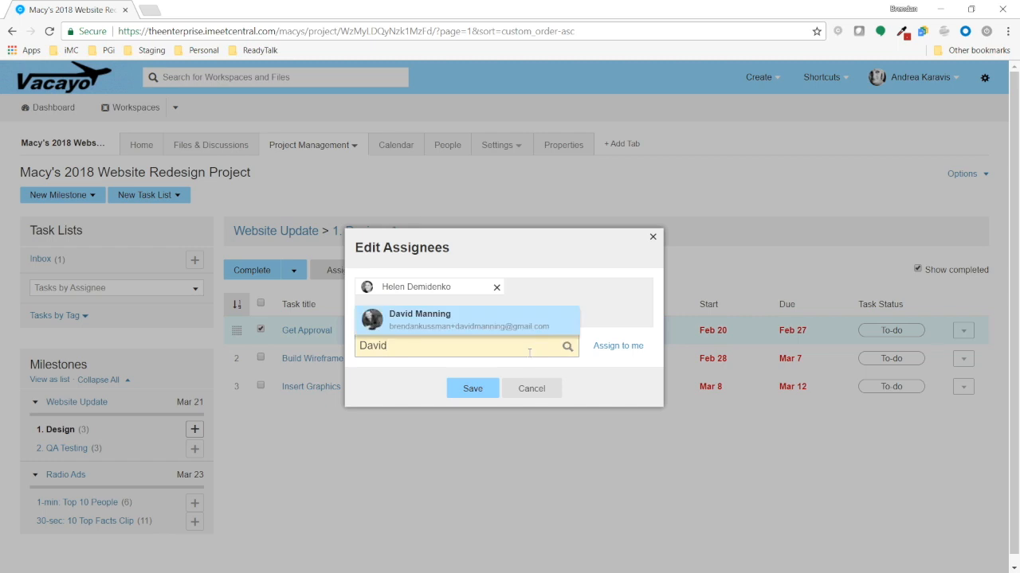
pyautogui.press('Return')
pyautogui.click(468, 383)
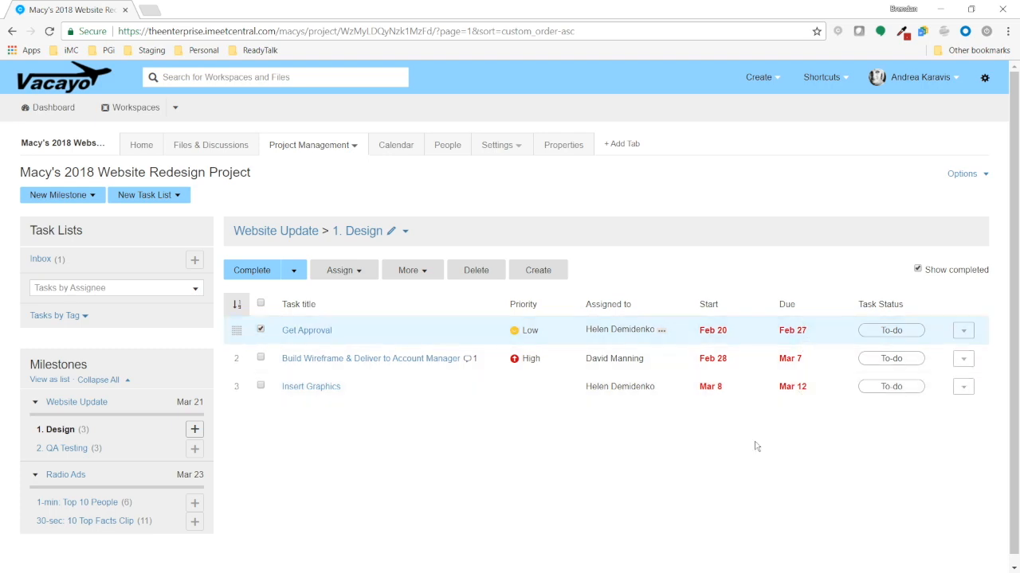
# Check the available status options for the Get Approval task and sort the Design list by task status
pyautogui.click(930, 330)
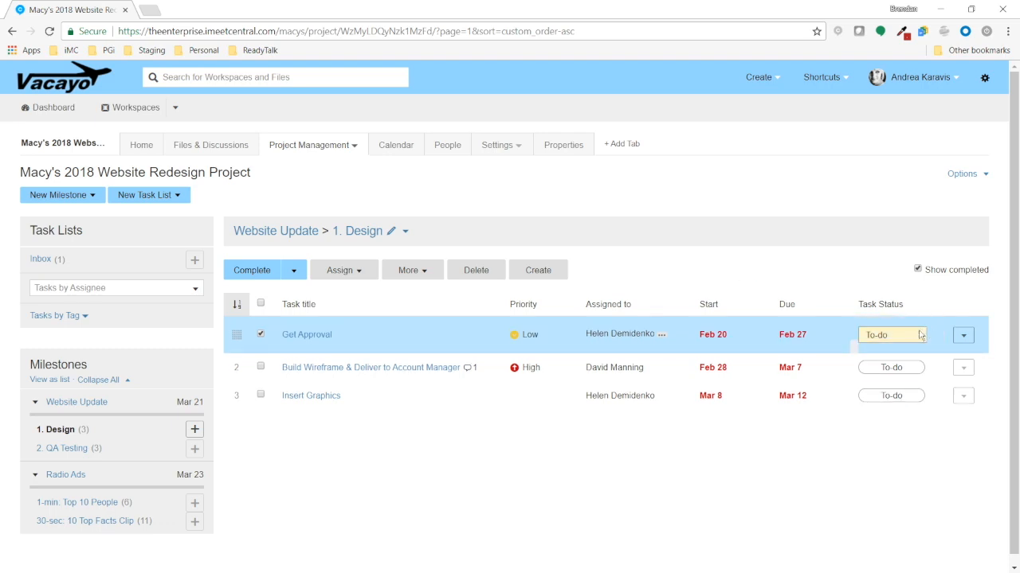
pyautogui.click(917, 334)
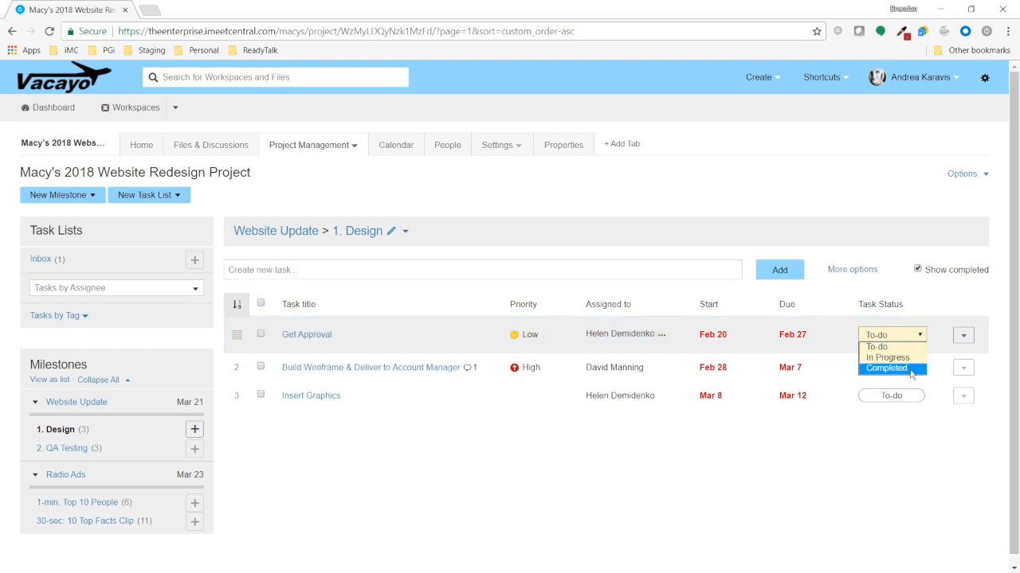
pyautogui.click(880, 304)
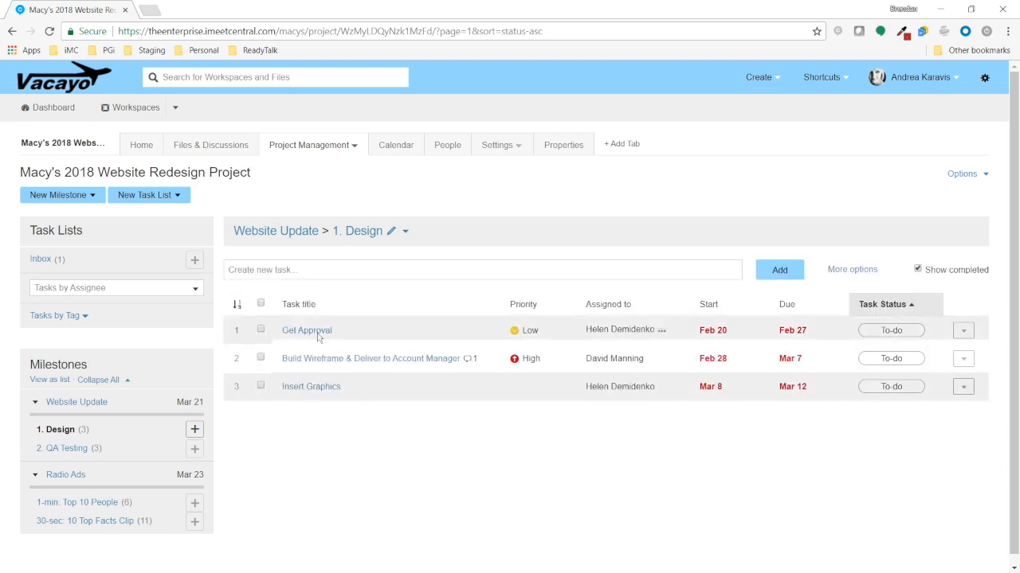
# Mark the Get Approval and Build Wireframe & Deliver to Account Manager tasks together as In Progress
pyautogui.click(261, 329)
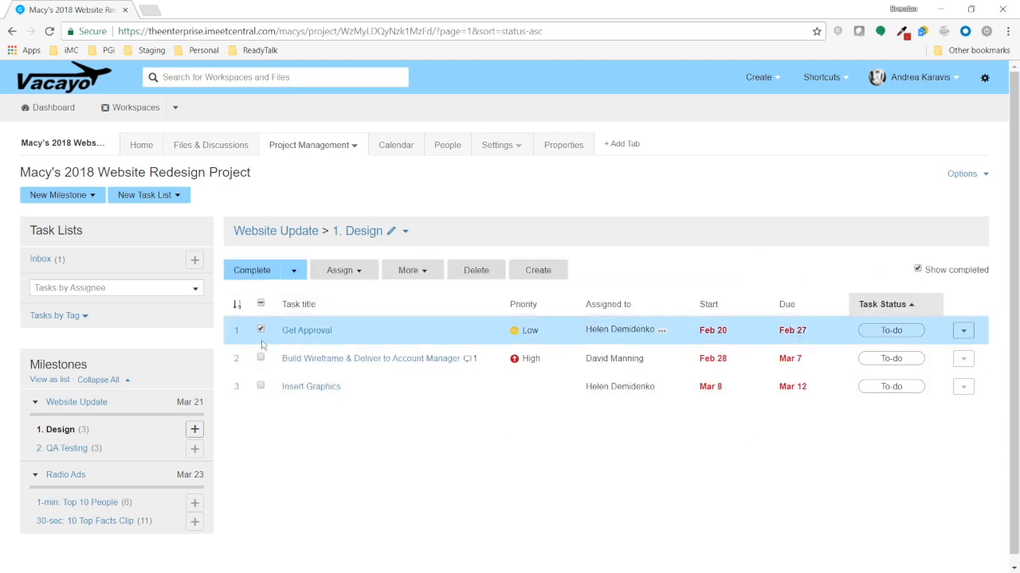
pyautogui.click(261, 358)
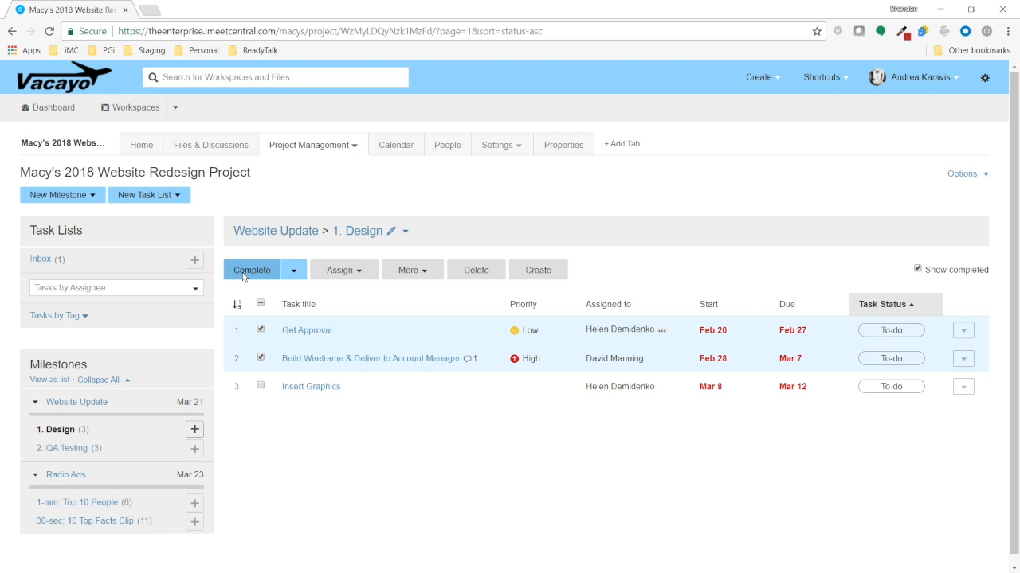
pyautogui.click(293, 271)
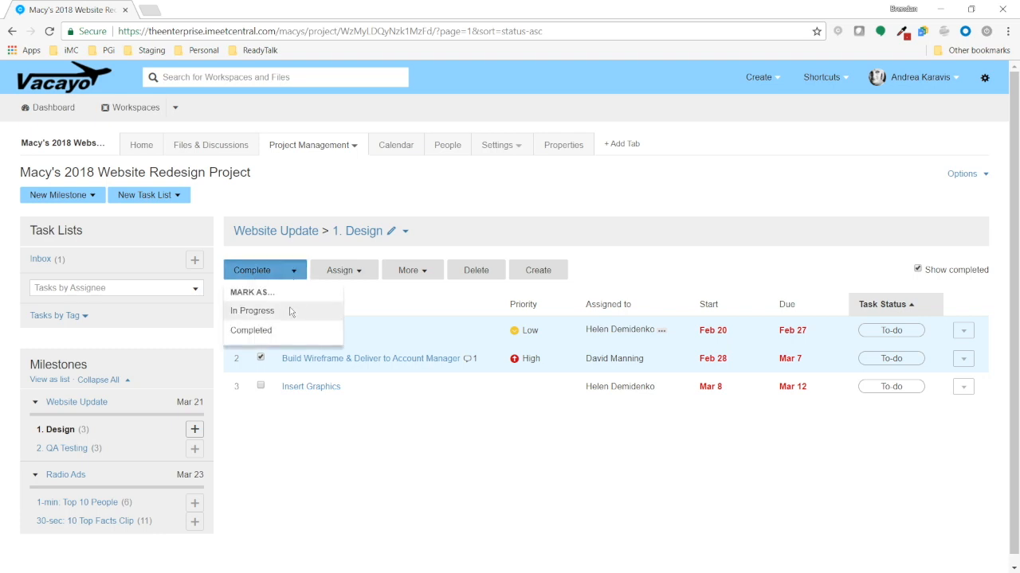
pyautogui.click(291, 312)
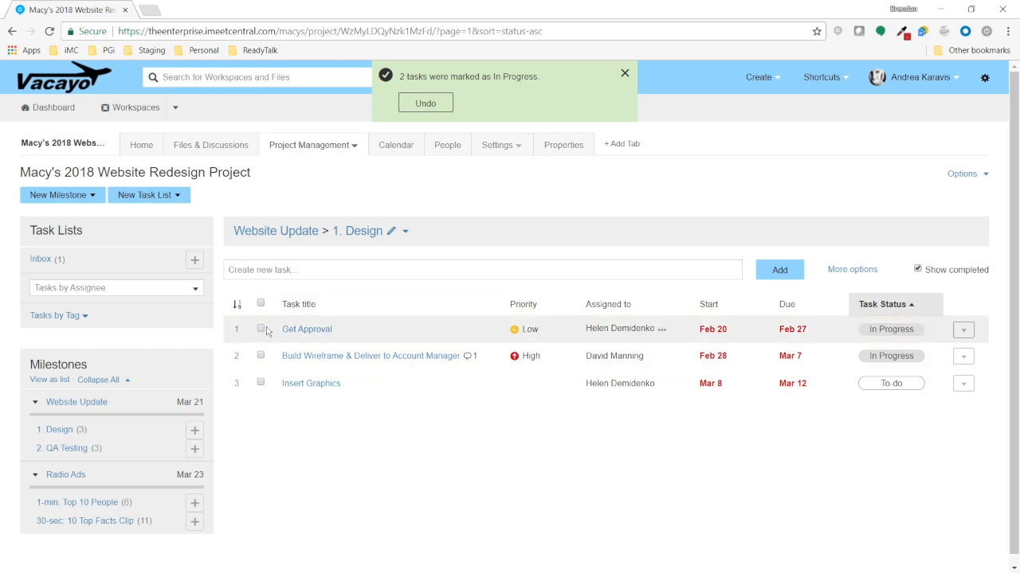
# Assign the Get Approval and Build Wireframe & Deliver to Account Manager tasks to yourself in one bulk action
pyautogui.click(260, 329)
pyautogui.click(260, 356)
pyautogui.click(342, 270)
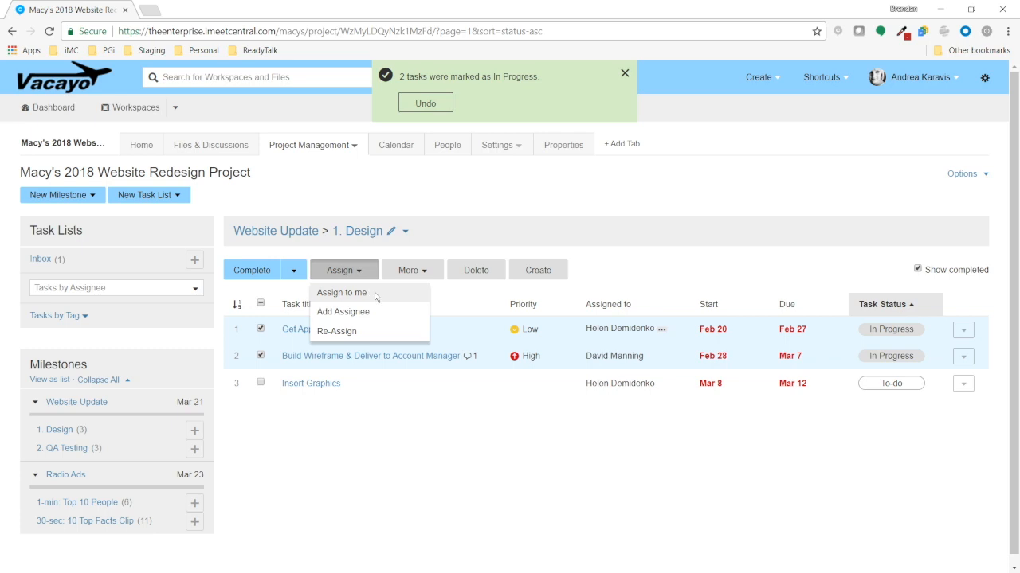
pyautogui.click(376, 294)
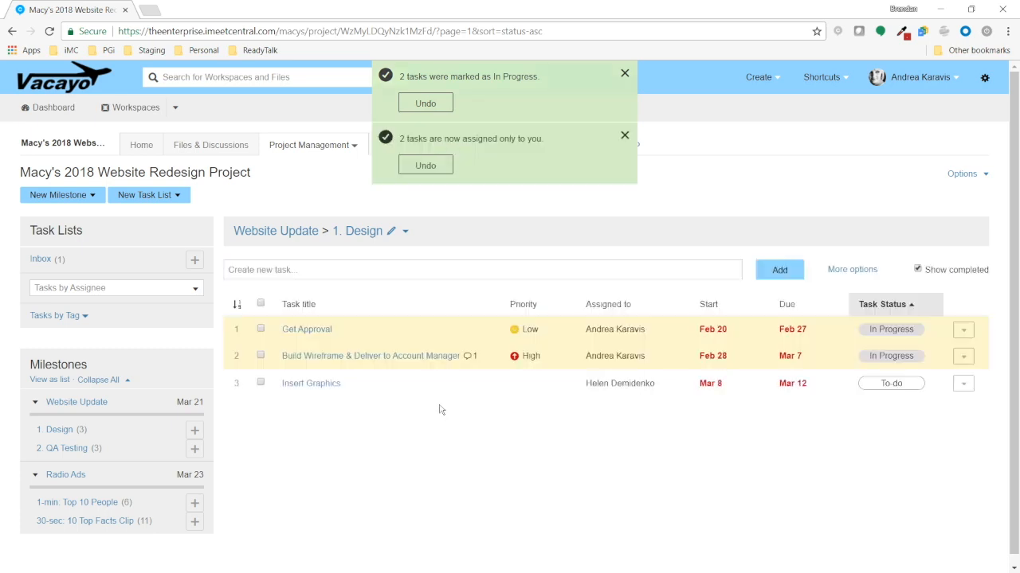
# Check the additional bulk actions for the first two Design tasks, select all tasks in the list, and clear the selection
pyautogui.click(260, 329)
pyautogui.click(260, 356)
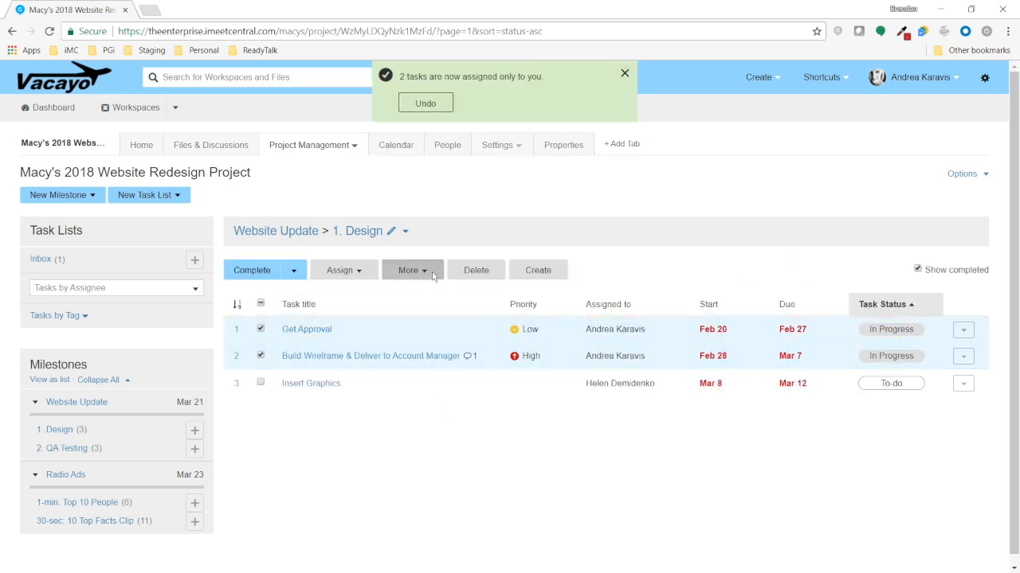
pyautogui.click(431, 272)
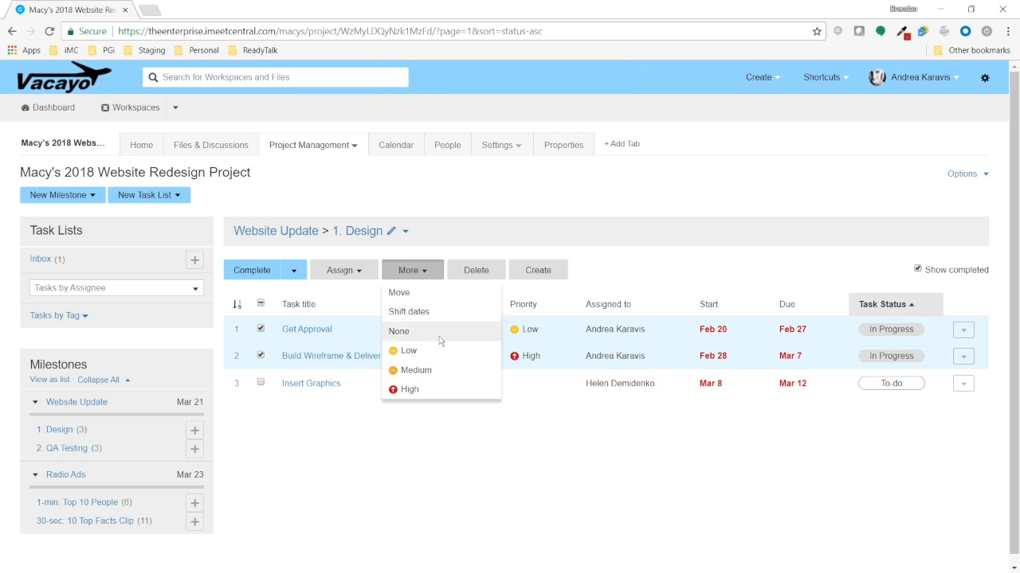
pyautogui.click(448, 434)
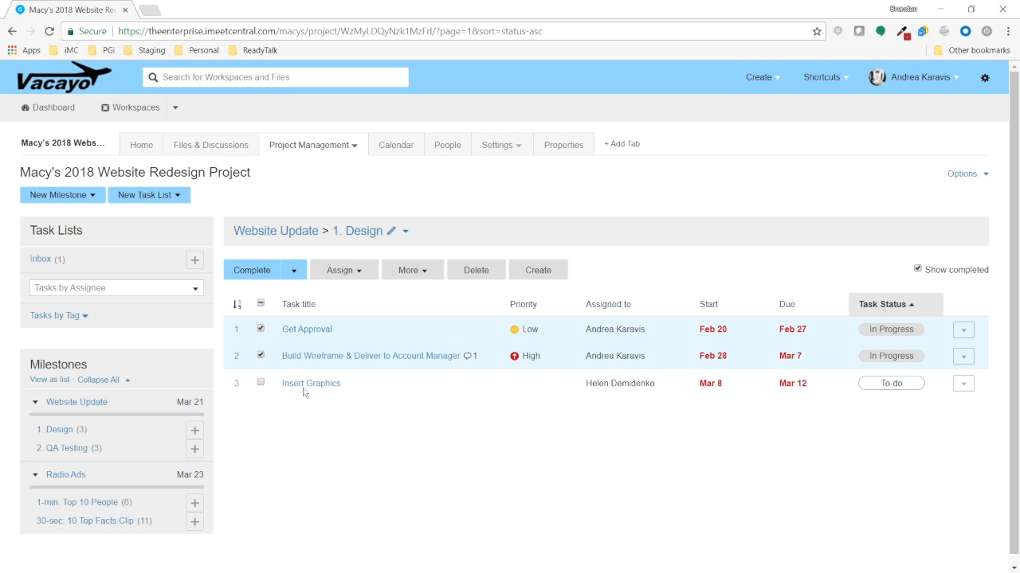
pyautogui.click(260, 307)
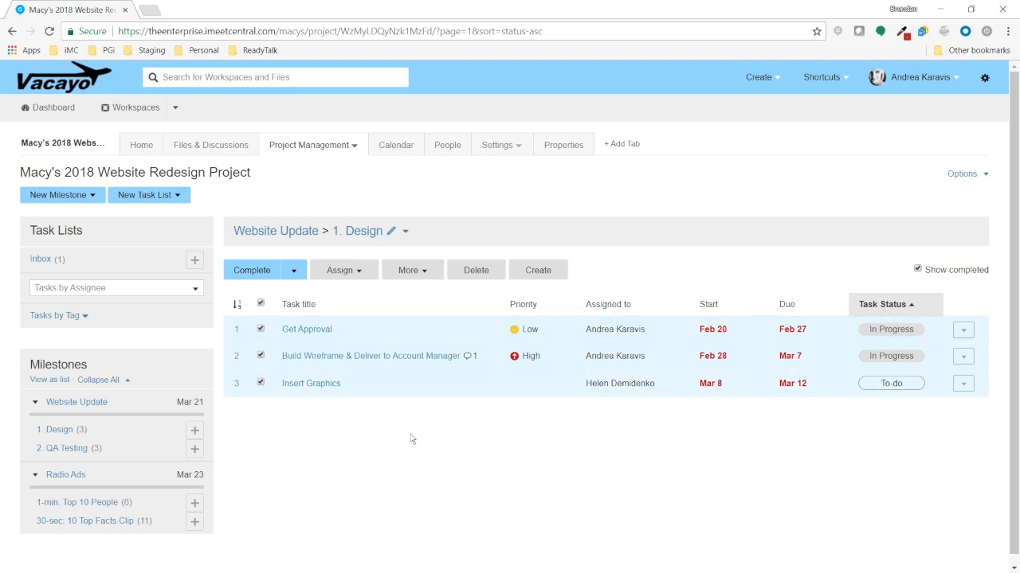
pyautogui.click(263, 303)
# Enter a new task titled "Get Client Approval" in the Design list and open its full creation form
pyautogui.click(319, 271)
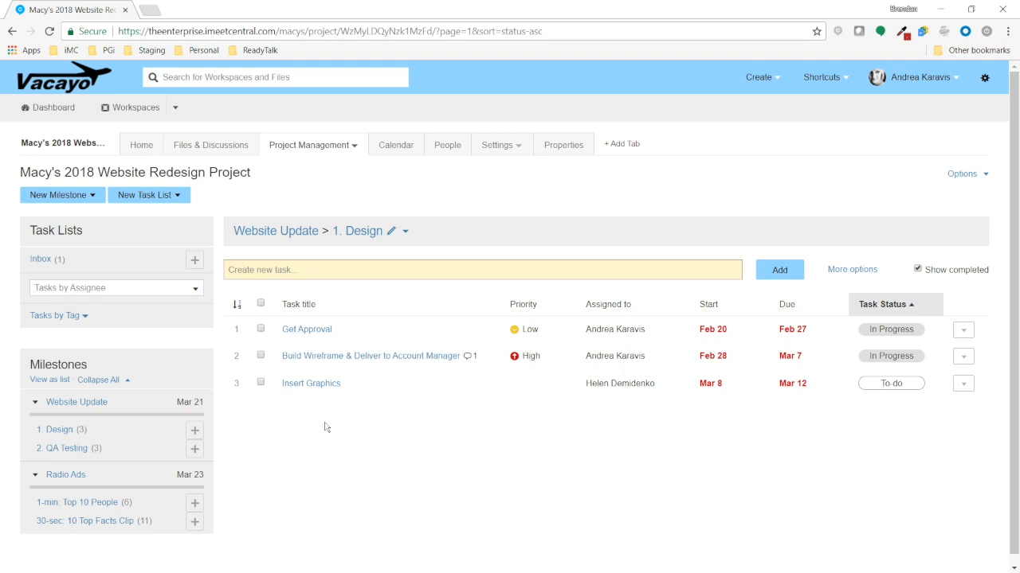
pyautogui.write('Get Client Approval')
pyautogui.click(779, 272)
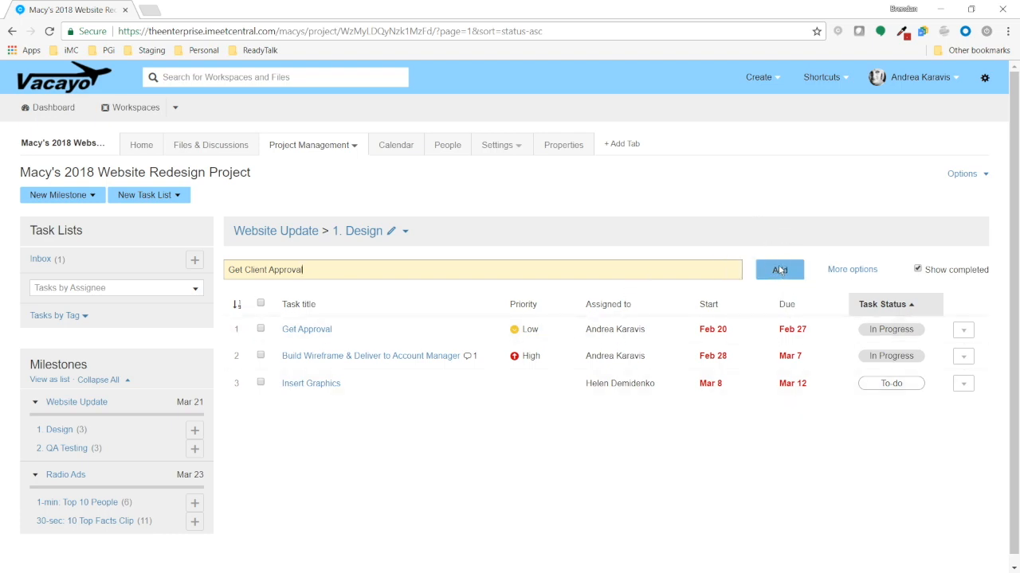
pyautogui.click(868, 270)
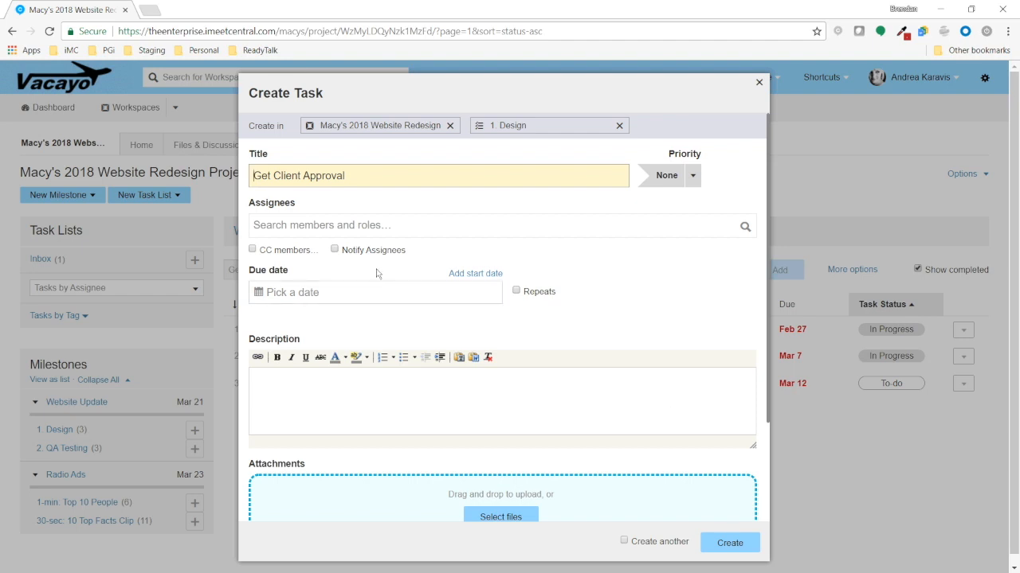
# Turn on assignee notification, assign the new task to the team member who holds the Architect role, and set its due date to Apr 17, 2018
pyautogui.click(335, 249)
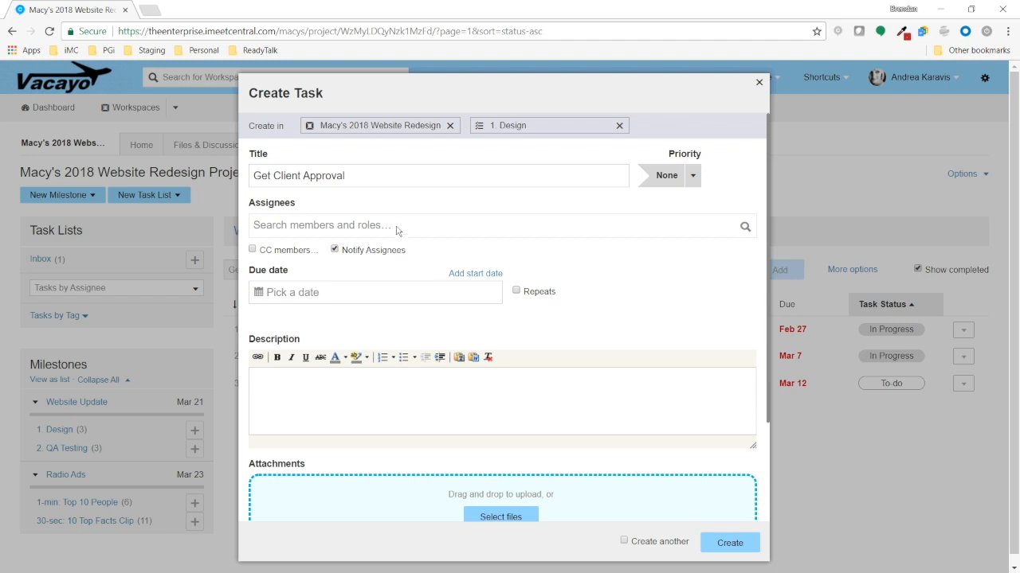
pyautogui.click(459, 211)
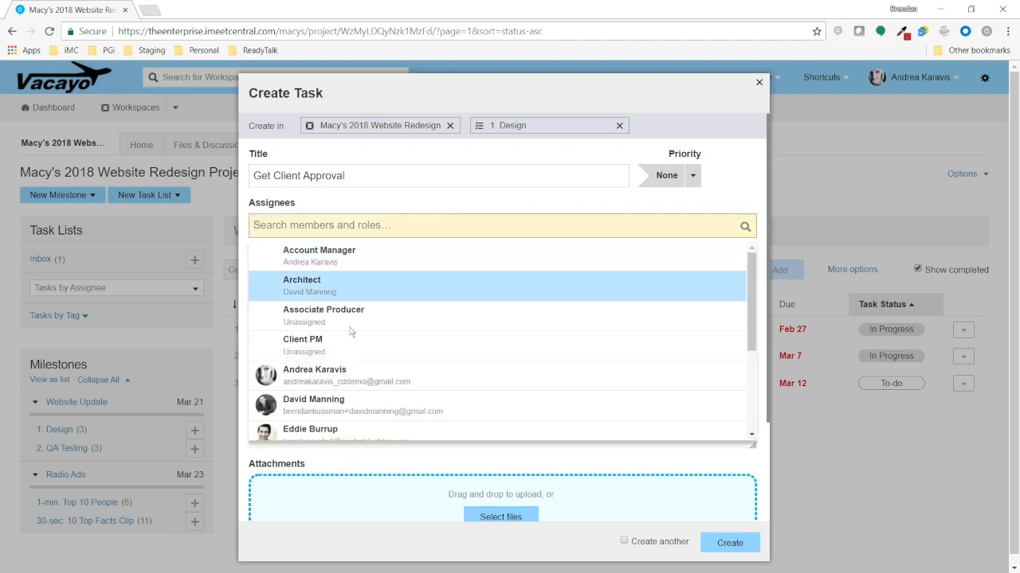
pyautogui.click(336, 404)
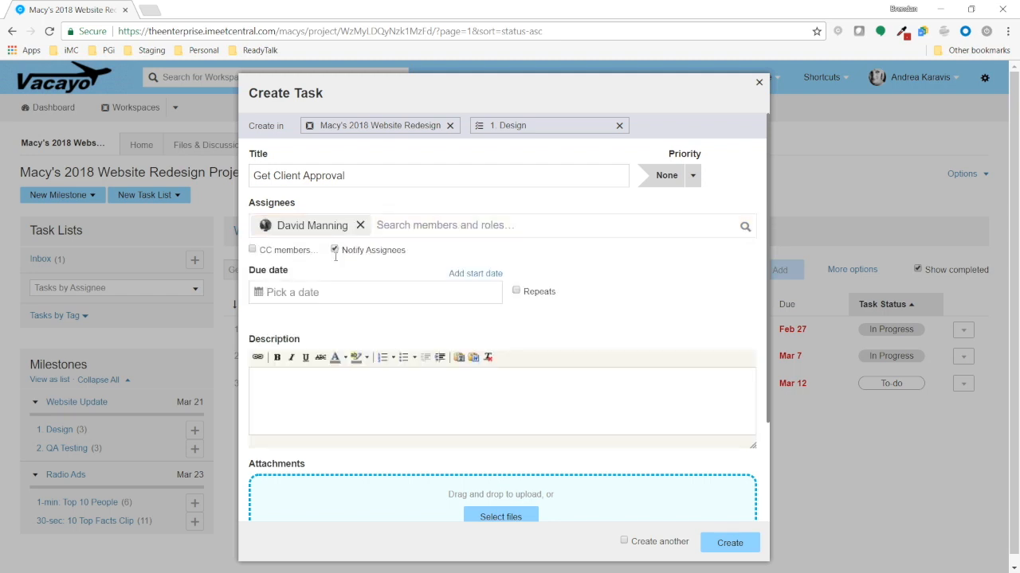
pyautogui.click(325, 293)
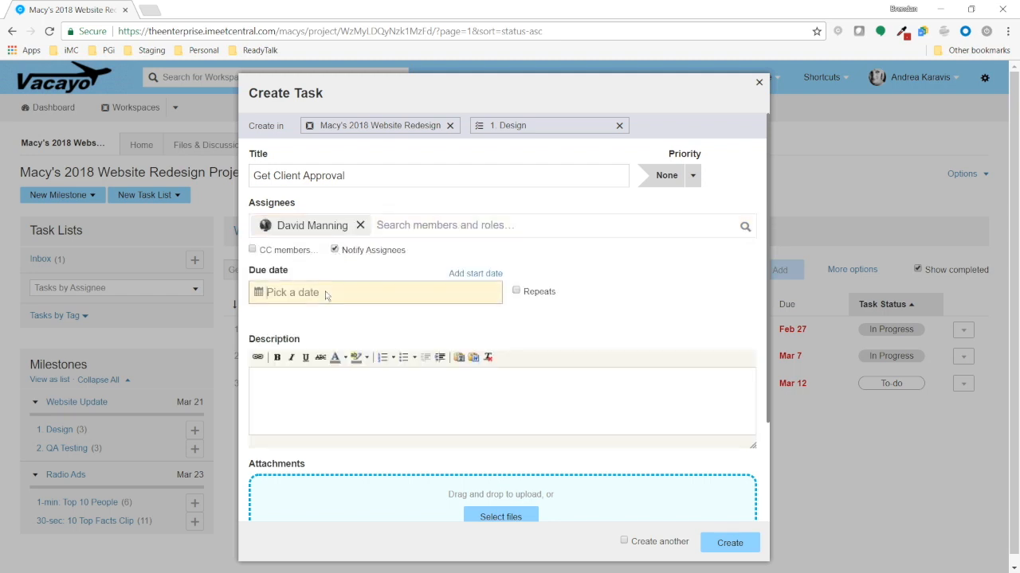
# Describe the task: "To get client approval:", "Send final files via email.", "Remind them of 24 hr deadline.", "Once you receive their email confirmation, complete this task."
pyautogui.click(501, 409)
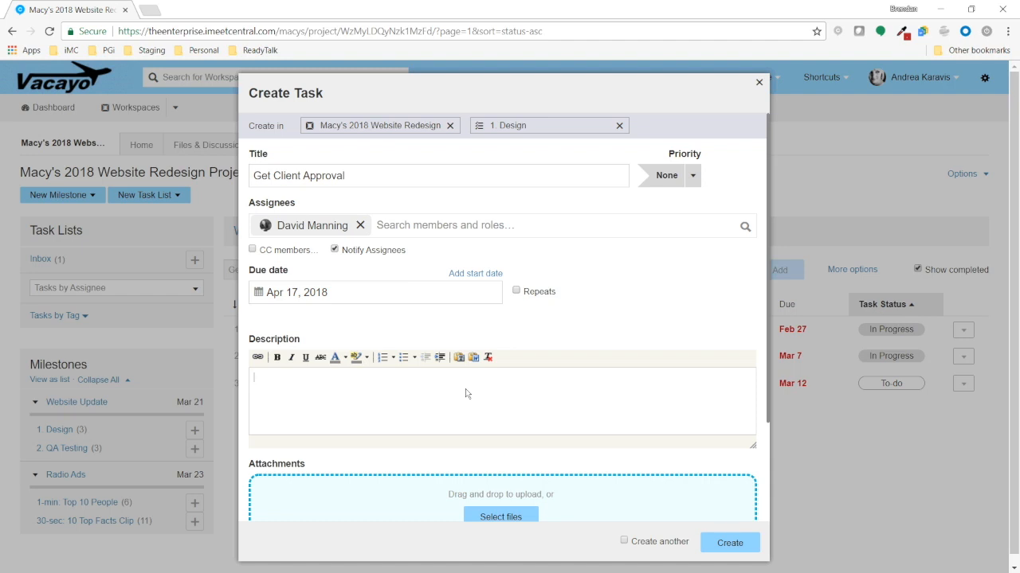
pyautogui.write('To get client approval:')
pyautogui.press('Return')
pyautogui.write('Send final ')
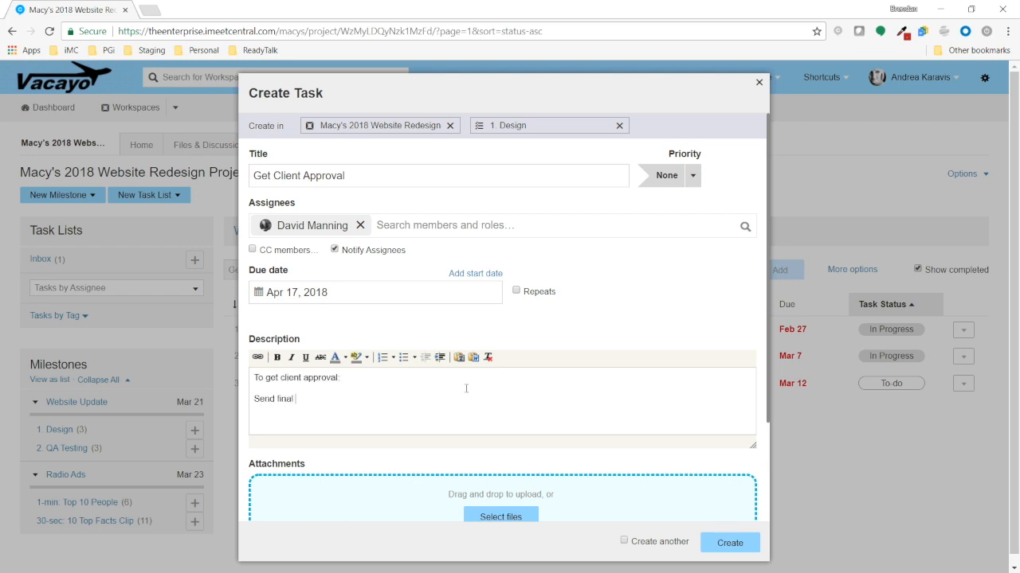
pyautogui.write('files via email.')
pyautogui.press('Return')
pyautogui.write('Remind them of 24 hr deadline.')
pyautogui.press('Return')
pyautogui.write('Once')
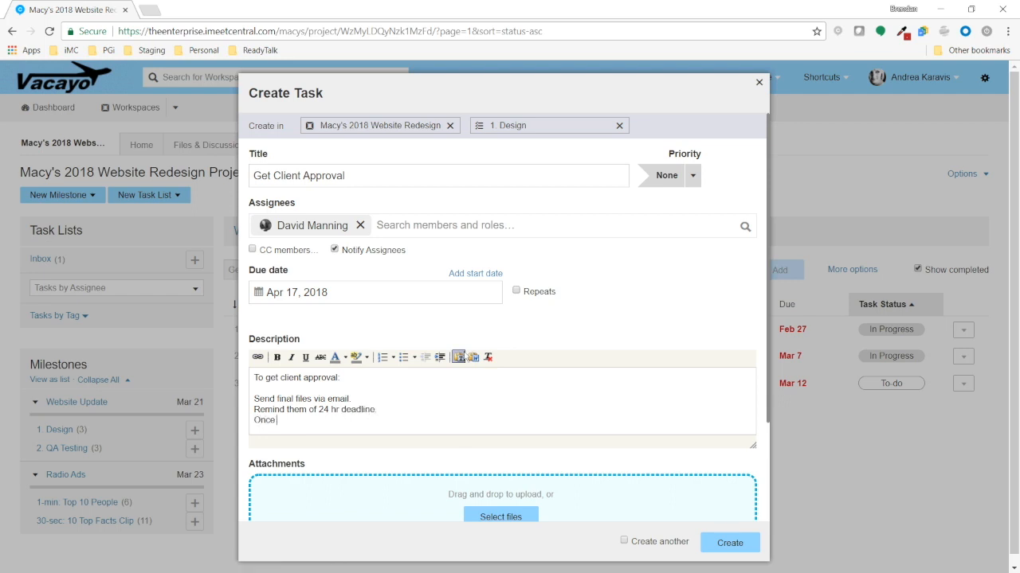
pyautogui.write(' you receive their email confi')
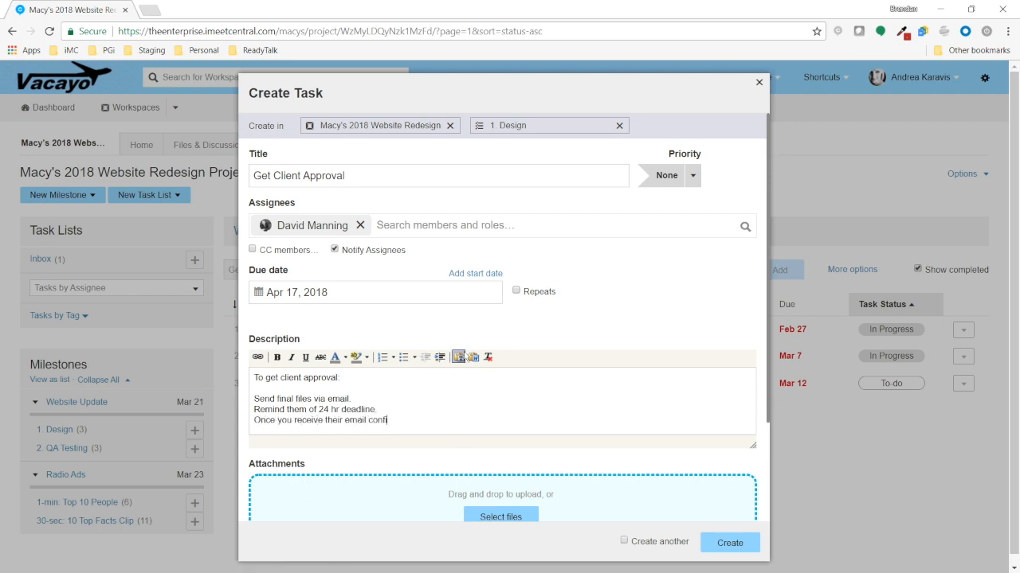
pyautogui.write('rmation, complete this task')
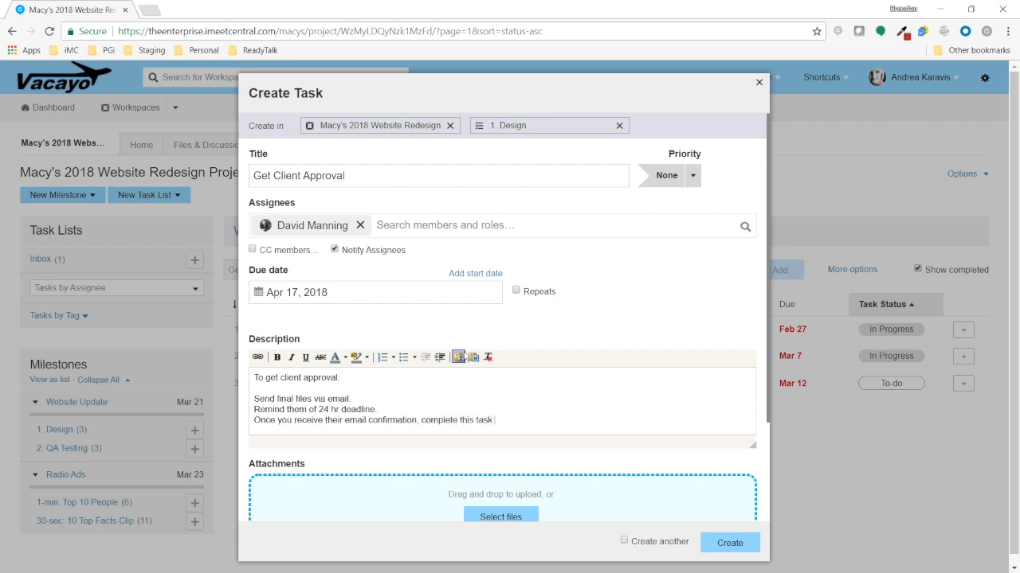
# Format the description with a bold first line and the three instructions as a bulleted list, and create the task
pyautogui.moveTo(351, 380); pyautogui.dragTo(253, 379)
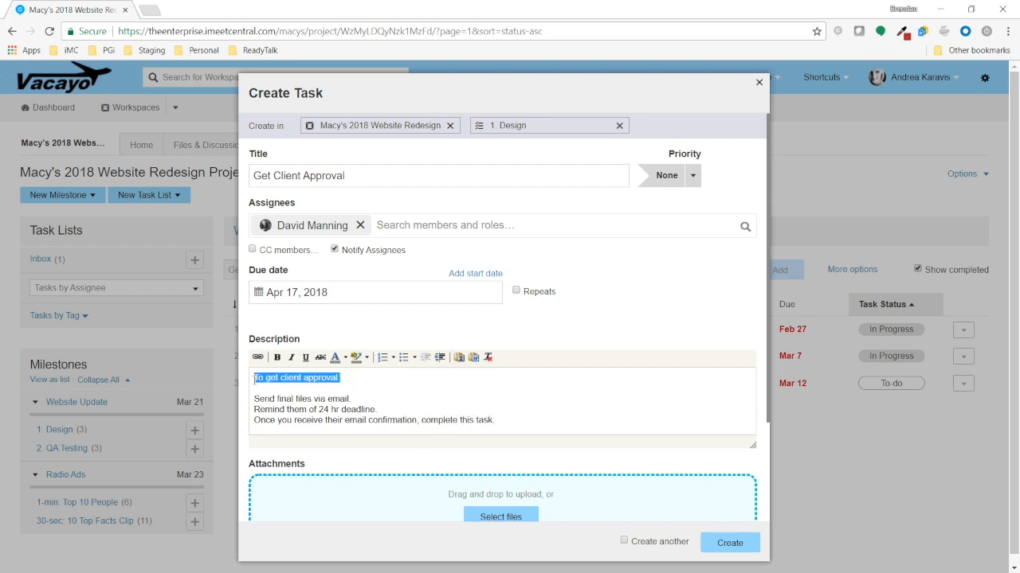
pyautogui.click(277, 357)
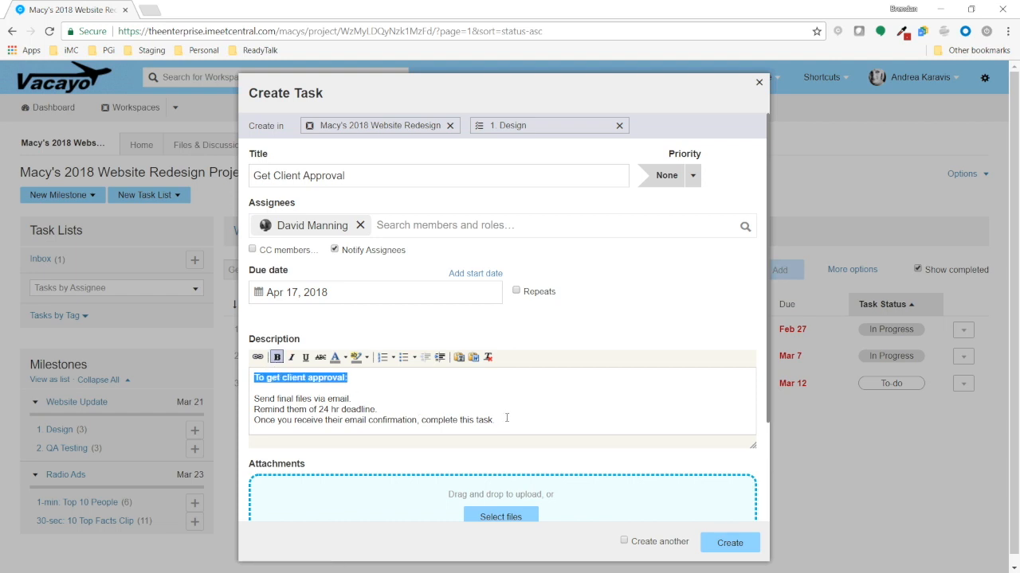
pyautogui.moveTo(488, 420); pyautogui.dragTo(253, 409)
pyautogui.moveTo(344, 408); pyautogui.dragTo(312, 398)
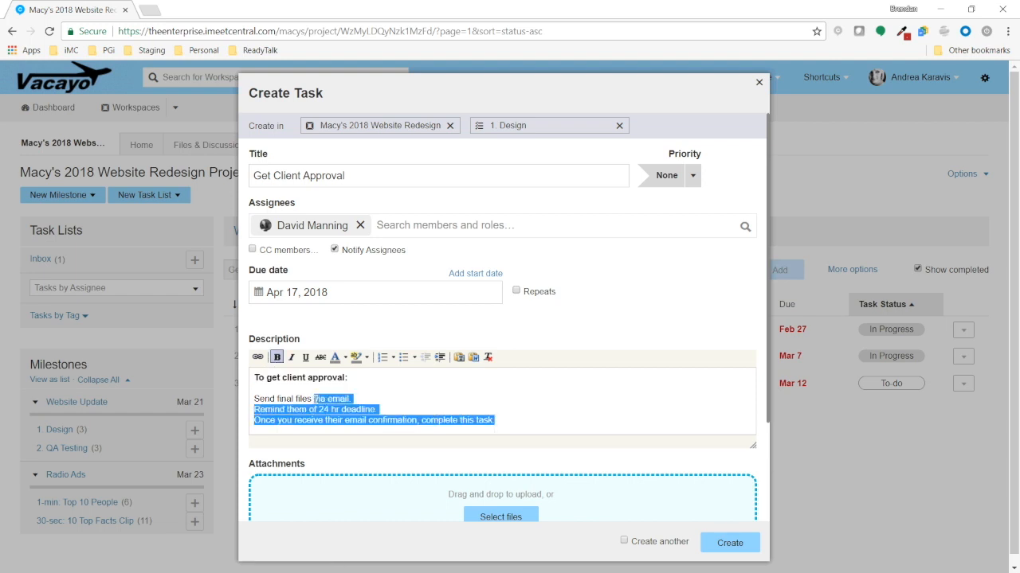
pyautogui.click(403, 356)
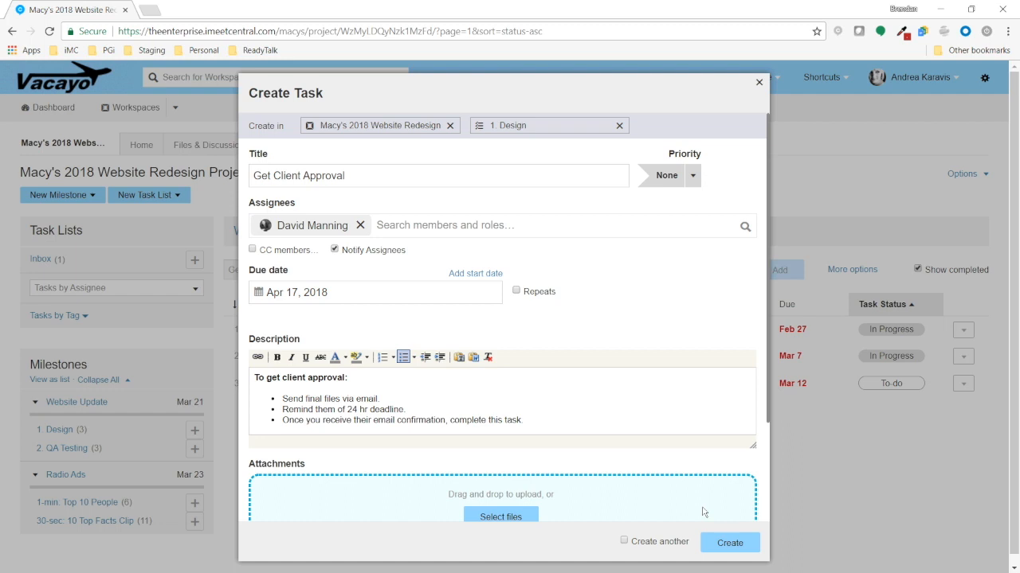
pyautogui.scroll(-2, 682, 460)
pyautogui.click(739, 545)
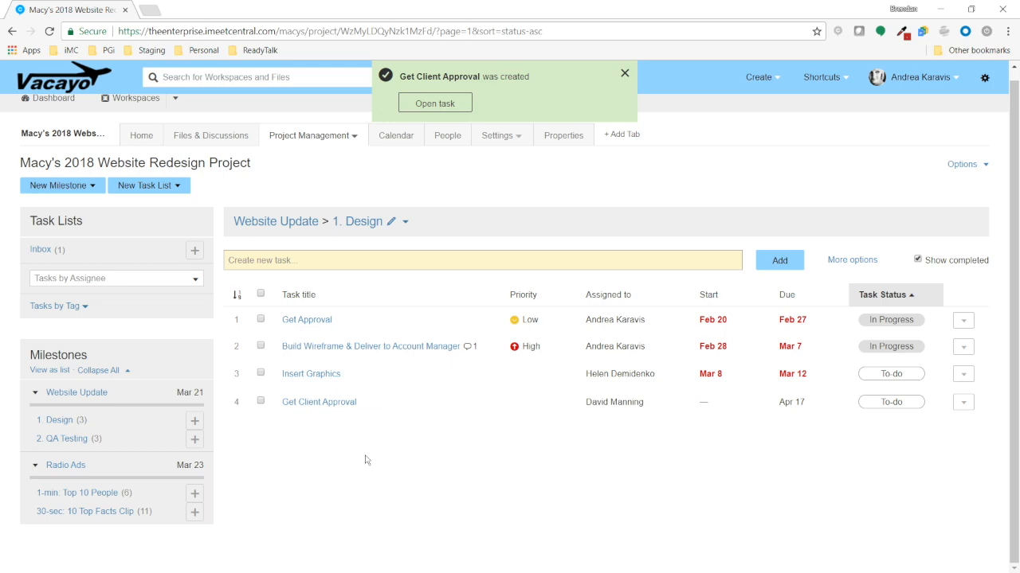
# Sort the Design list by custom order and try to move the Get Client Approval task higher in the list
pyautogui.click(239, 301)
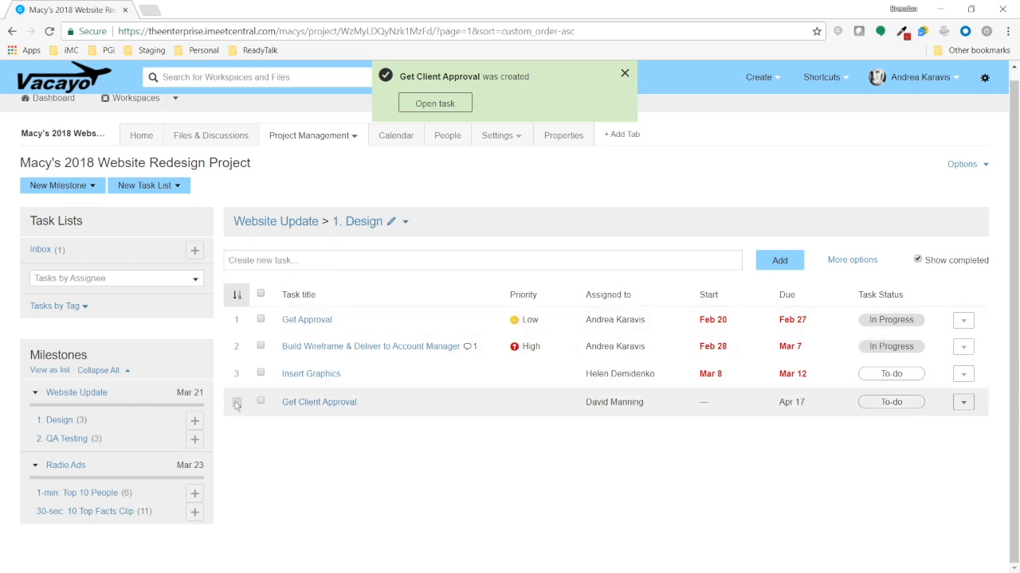
pyautogui.moveTo(237, 402)
pyautogui.mouseDown()
pyautogui.moveTo(236, 347)
pyautogui.moveTo(239, 403)
pyautogui.mouseUp()
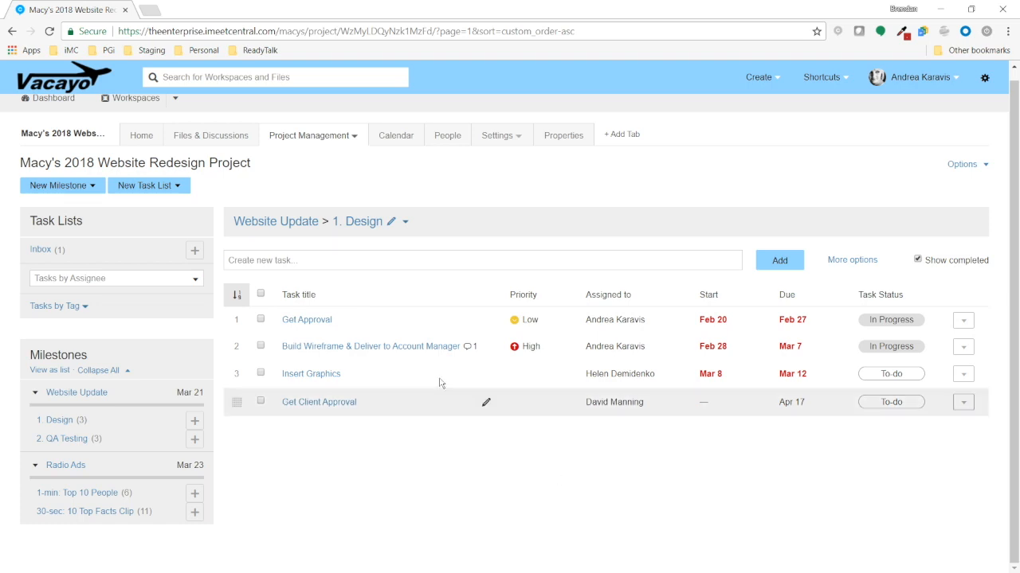
pyautogui.moveTo(239, 403)
pyautogui.mouseDown()
pyautogui.moveTo(249, 361)
pyautogui.moveTo(245, 402)
pyautogui.mouseUp()
pyautogui.moveTo(233, 385); pyautogui.dragTo(239, 347)
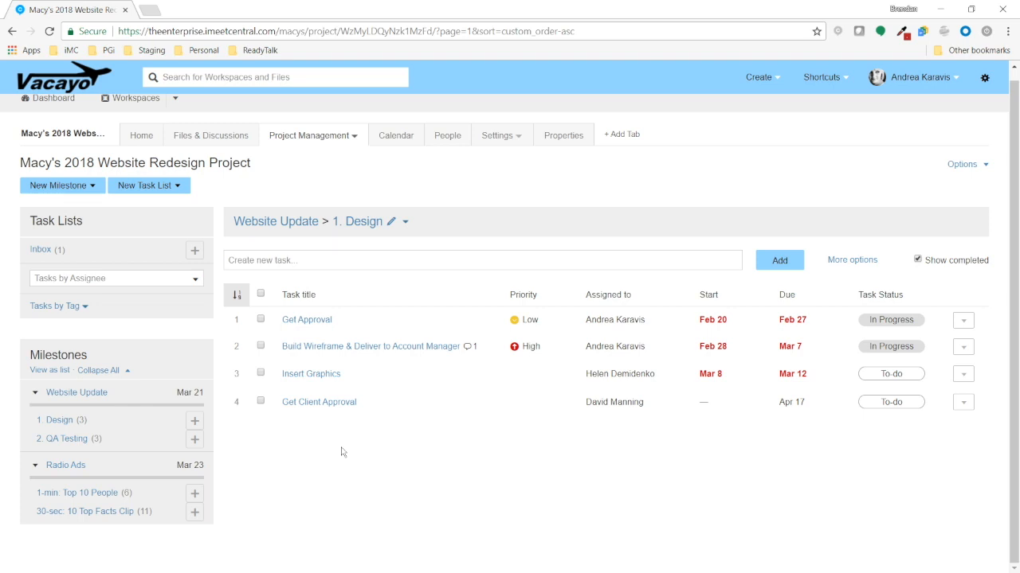
# Re-assign all four Design tasks in bulk to the team member who holds the Architect role
pyautogui.click(261, 294)
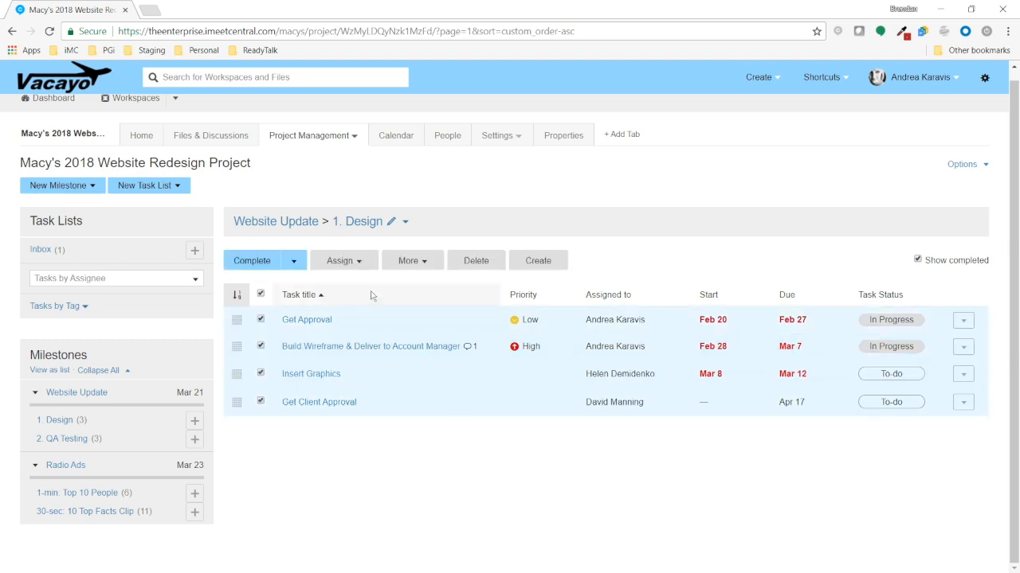
pyautogui.click(370, 260)
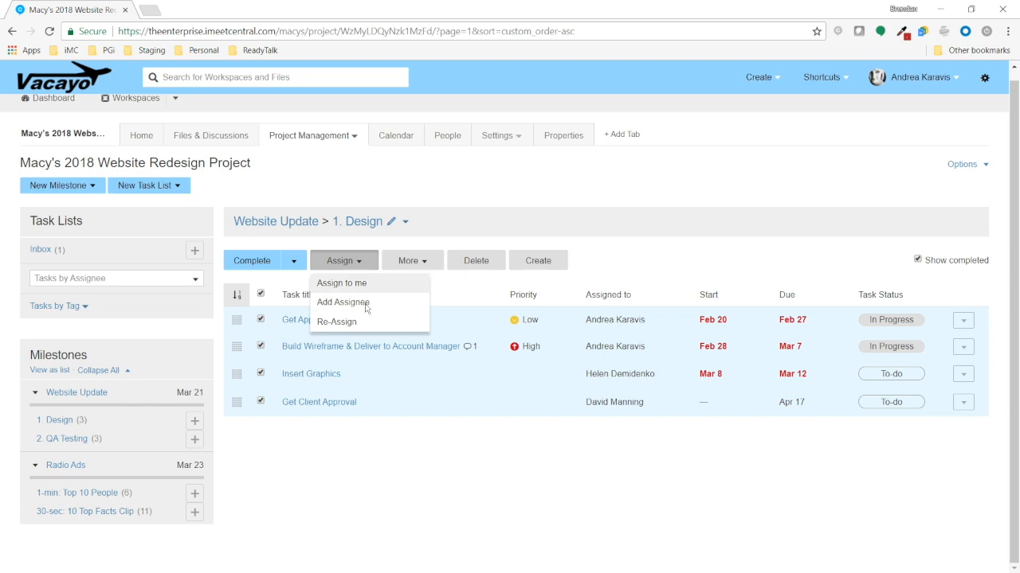
pyautogui.click(367, 322)
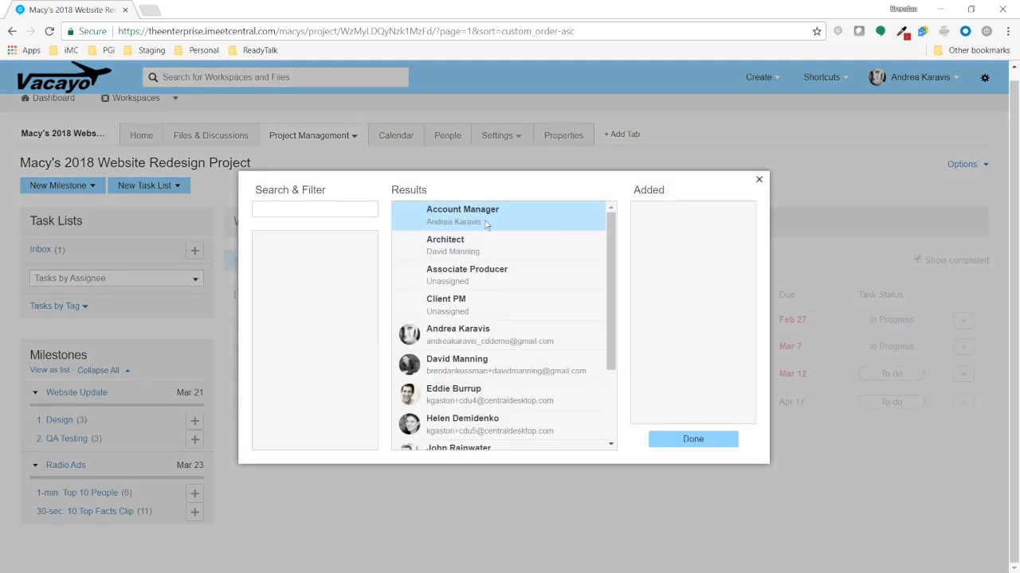
pyautogui.click(499, 368)
pyautogui.click(692, 440)
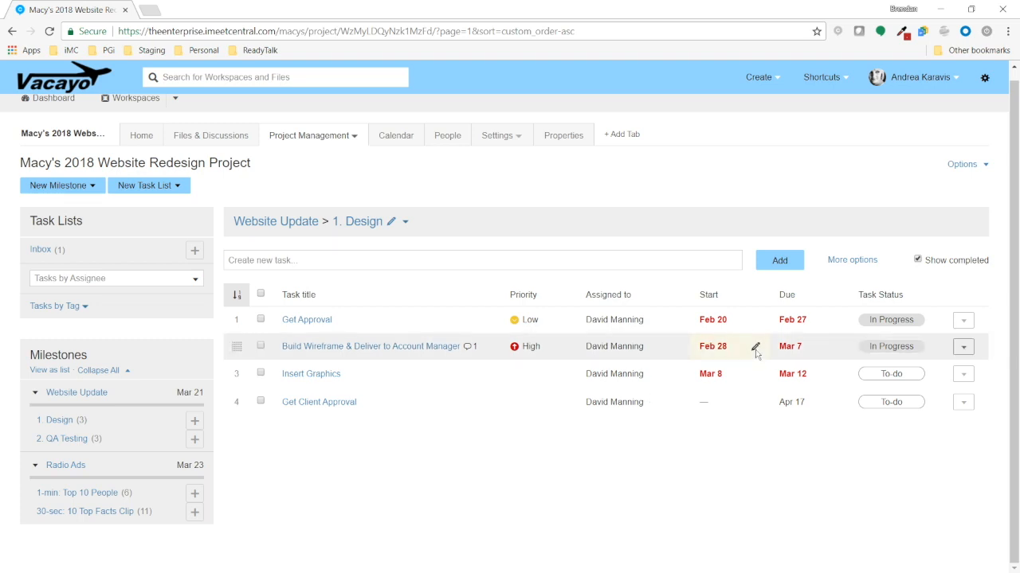
# Set the Build Wireframe task's due date to Mar 22 and shift the Insert Graphics and Get Client Approval dates by 3 business days
pyautogui.click(835, 348)
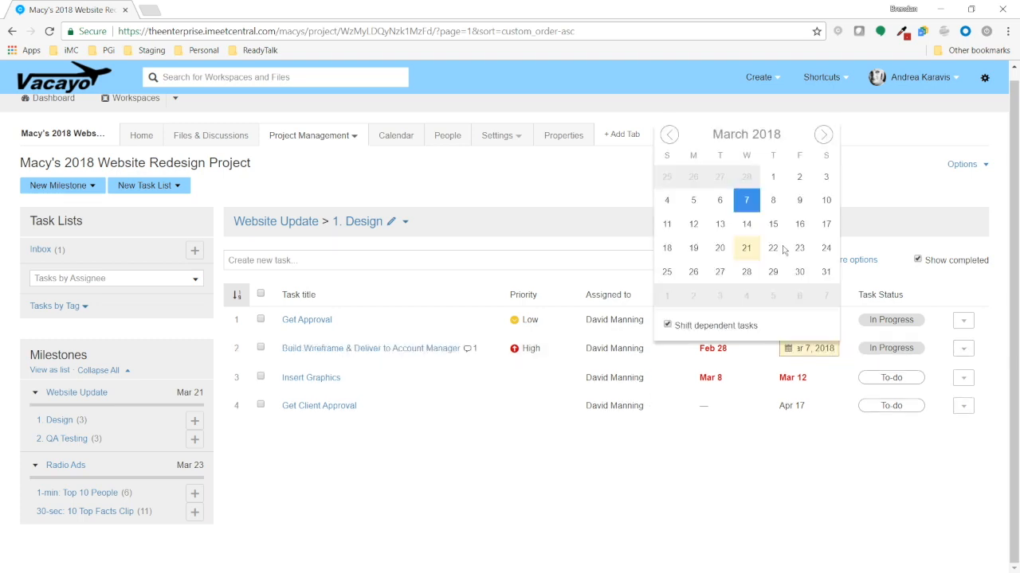
pyautogui.click(260, 402)
pyautogui.click(261, 373)
pyautogui.click(409, 260)
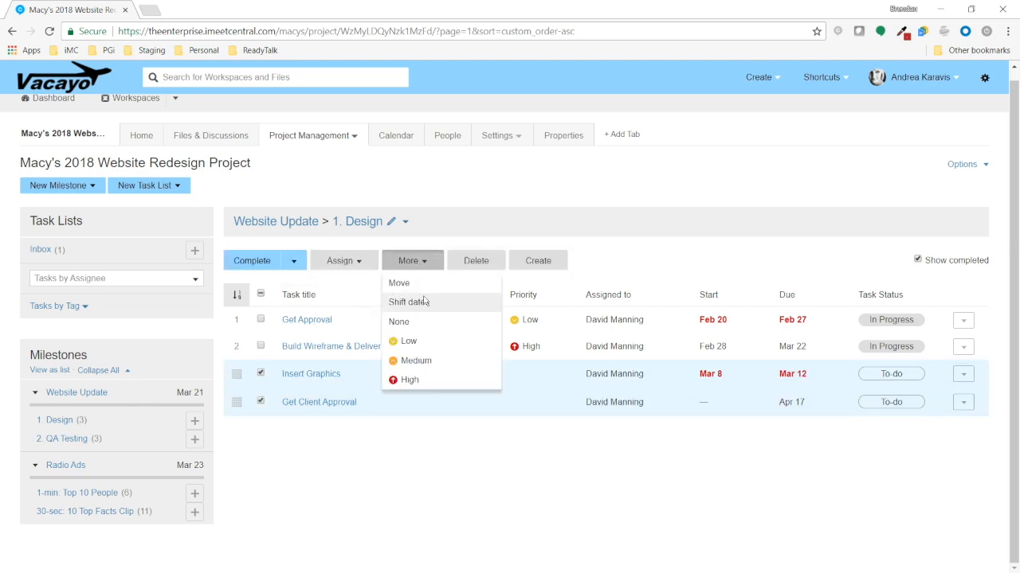
pyautogui.click(425, 302)
pyautogui.moveTo(519, 308); pyautogui.dragTo(495, 307)
pyautogui.write('3')
pyautogui.click(472, 372)
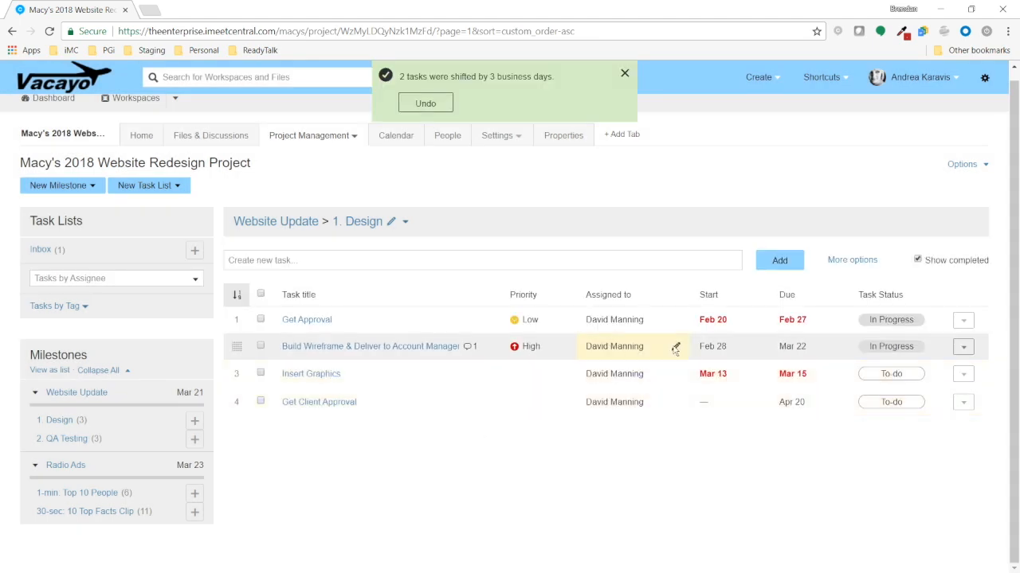
# Replace the assignee of the Build Wireframe & Deliver to Account Manager task with another team member
pyautogui.click(675, 348)
pyautogui.click(496, 287)
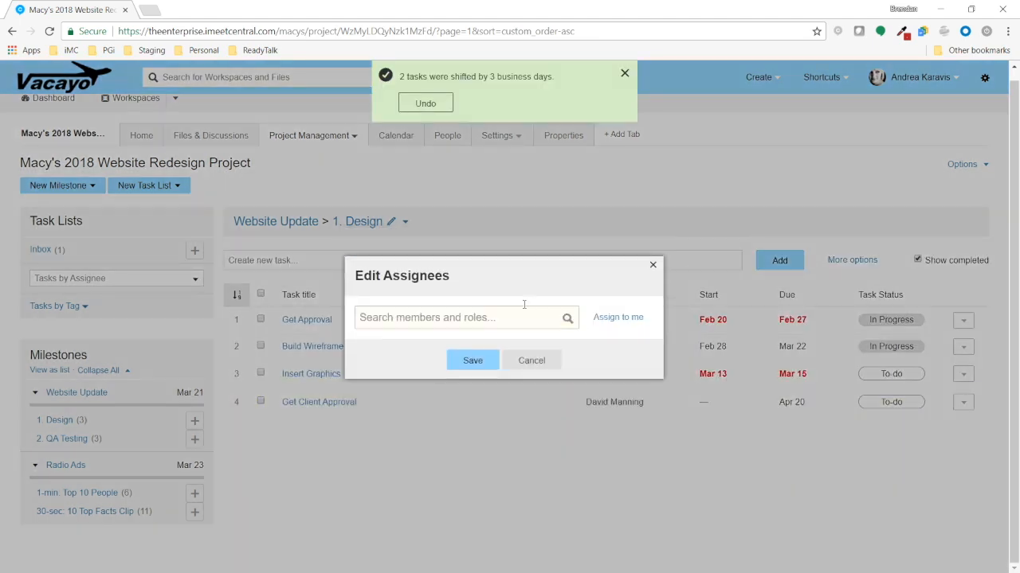
pyautogui.click(567, 319)
pyautogui.click(509, 399)
pyautogui.click(625, 434)
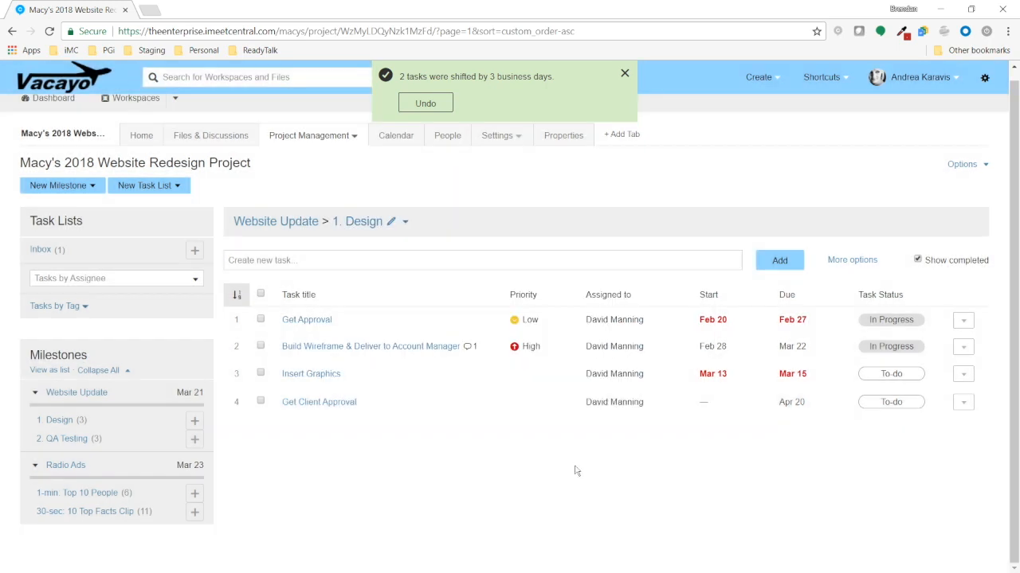
pyautogui.click(470, 387)
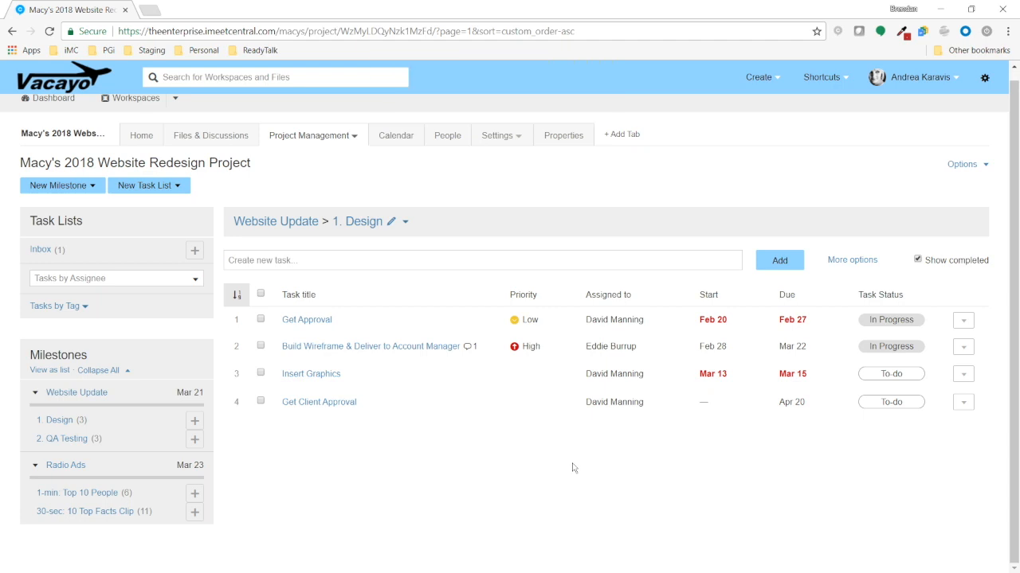
# Start a comment on the Website Update milestone that mentions the two team members assigned to the Design tasks
pyautogui.click(274, 223)
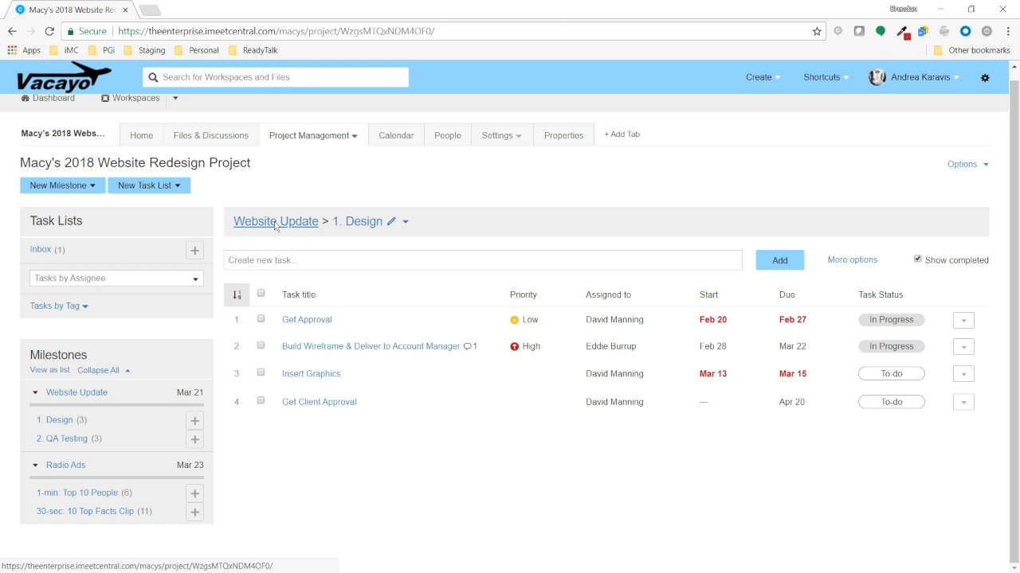
pyautogui.scroll(-3, 455, 259)
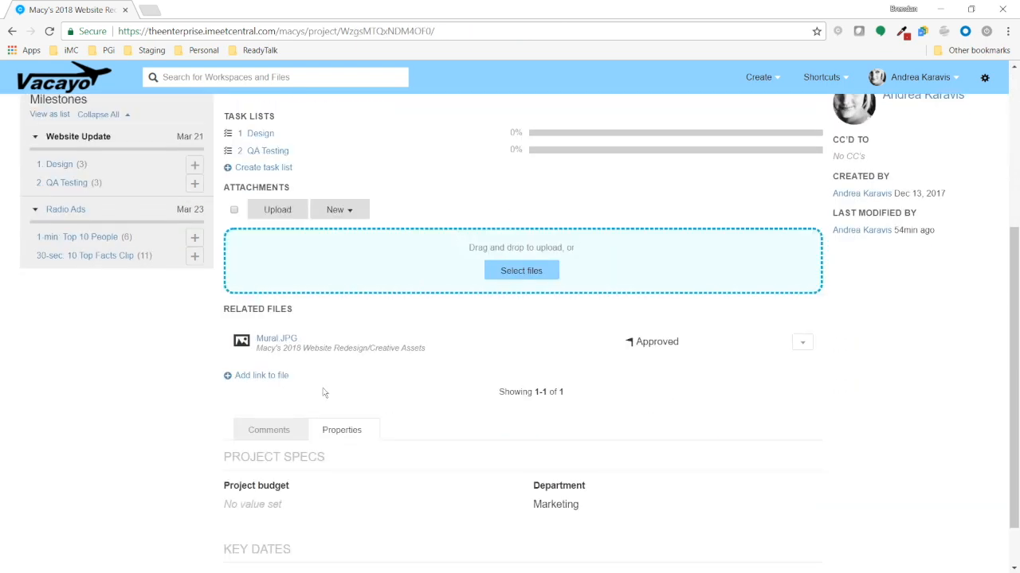
pyautogui.click(269, 431)
pyautogui.click(337, 503)
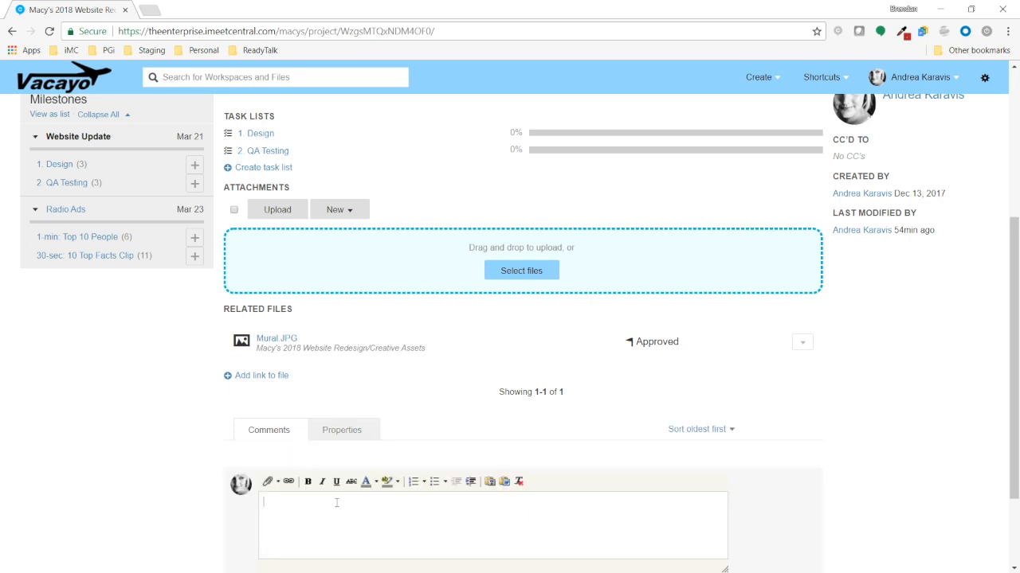
pyautogui.write('@David')
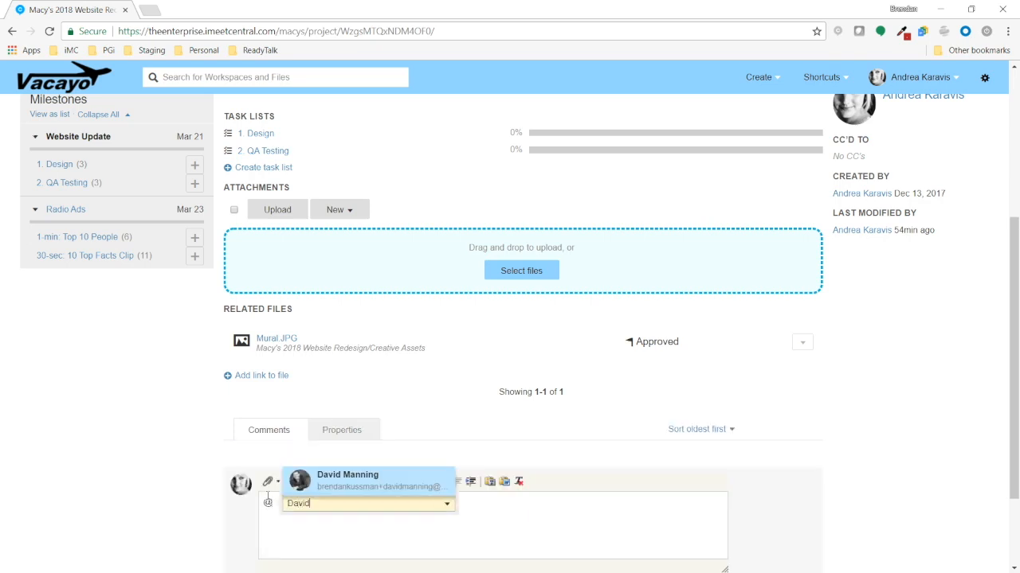
pyautogui.press('Return')
pyautogui.write('@Edd')
pyautogui.press('Return')
# Post the comment "You've been assigned some new tasks in the Design task list here -- please let me know if you've got questions."
pyautogui.write("You've been assi")
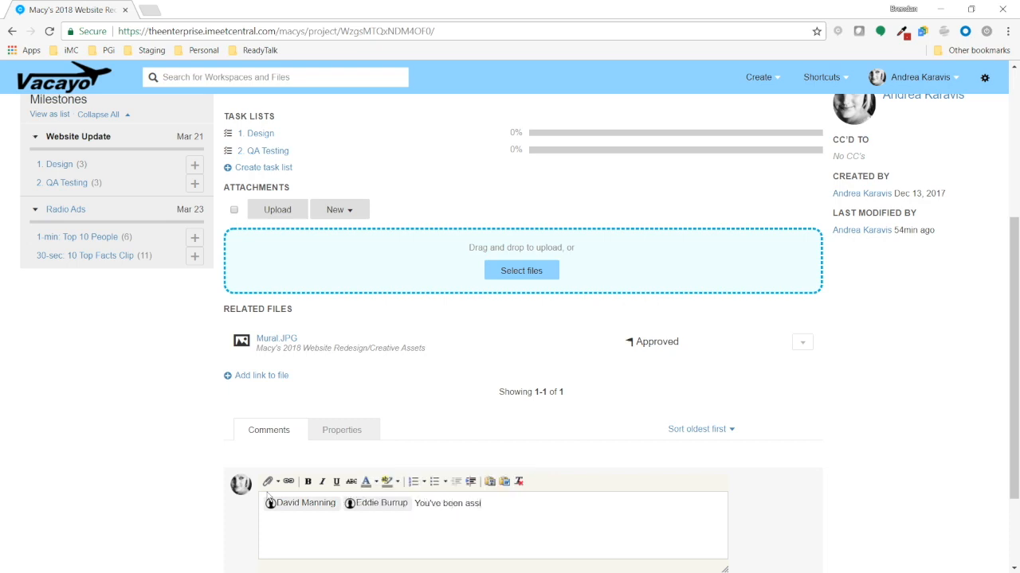
pyautogui.write('gned some new tasks in the Design task list here - please')
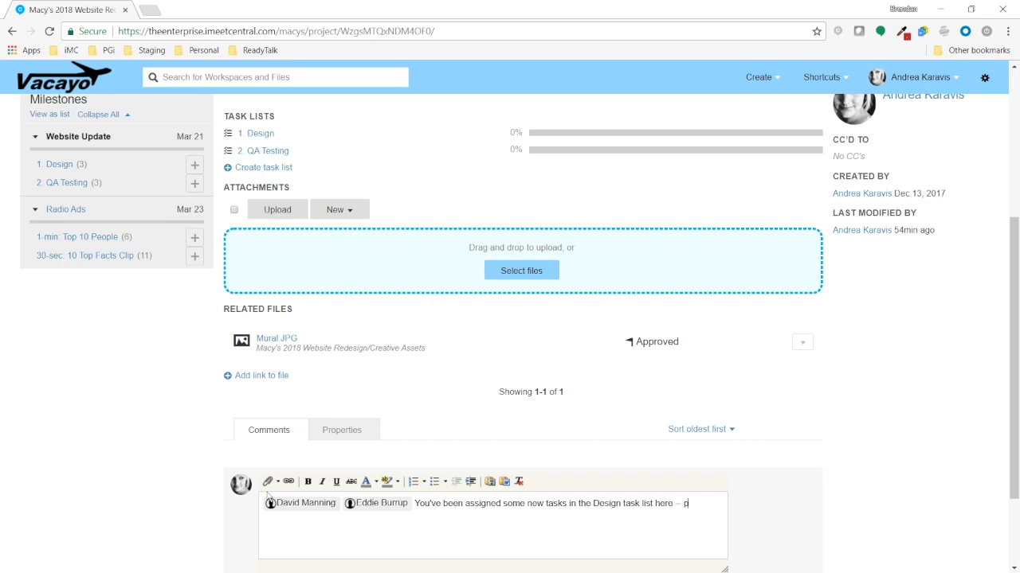
pyautogui.write(" let me know if you've go")
pyautogui.write('t questions.')
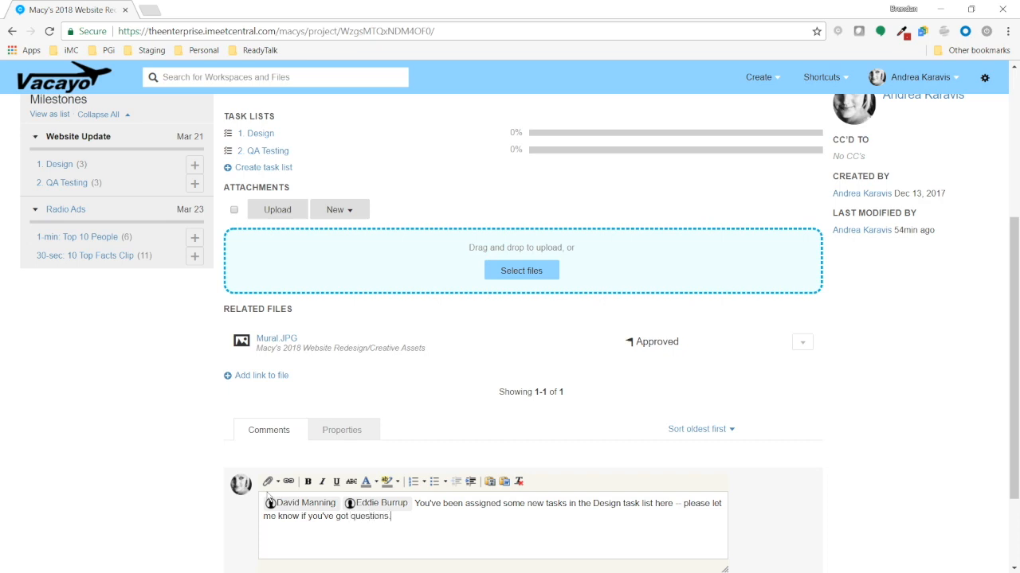
pyautogui.scroll(-2, 295, 510)
pyautogui.click(289, 499)
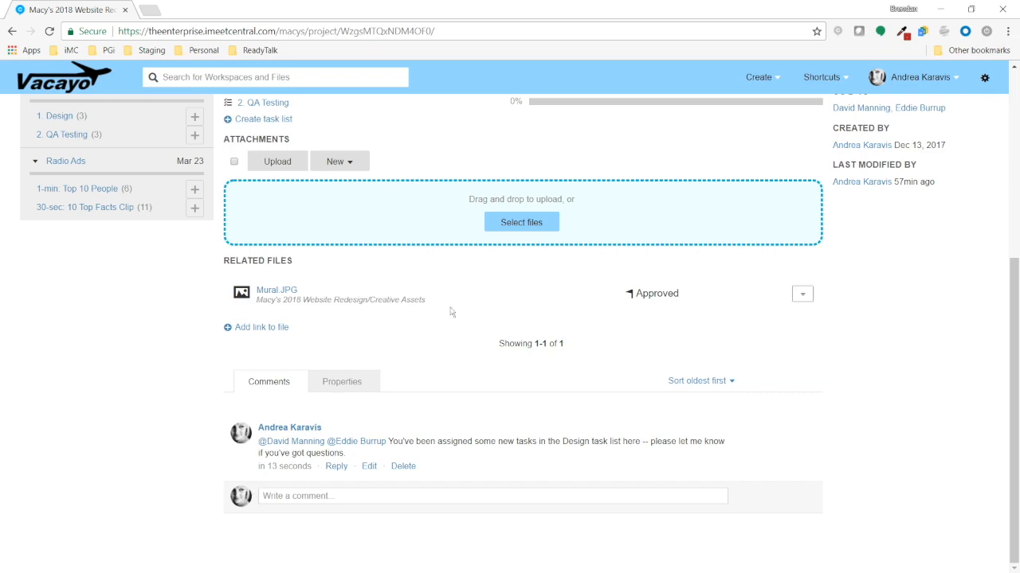
# Open the Get Approval task from the milestone's Design list and review its details and comment area
pyautogui.scroll(4, 451, 310)
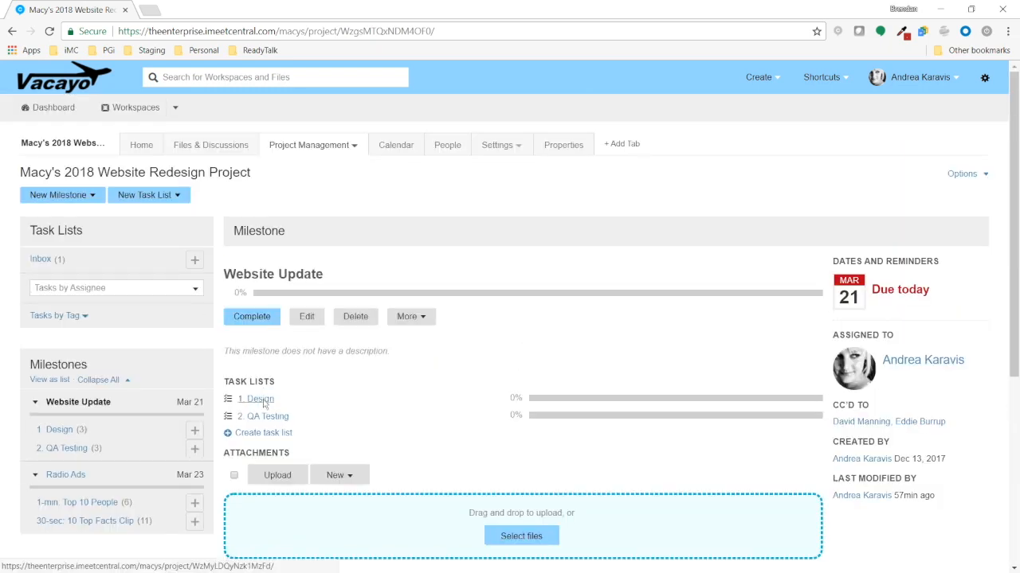
pyautogui.click(261, 399)
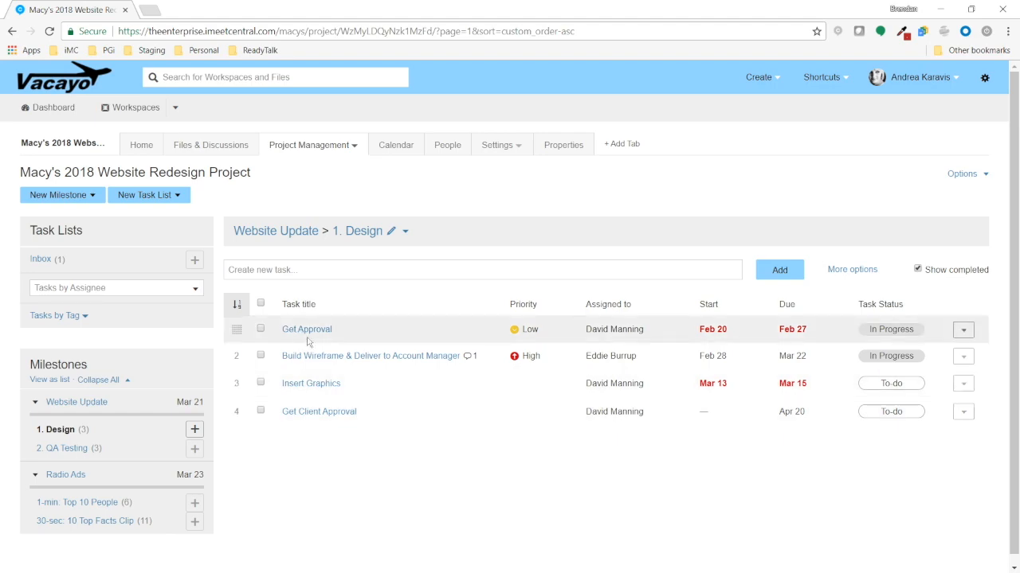
pyautogui.click(309, 330)
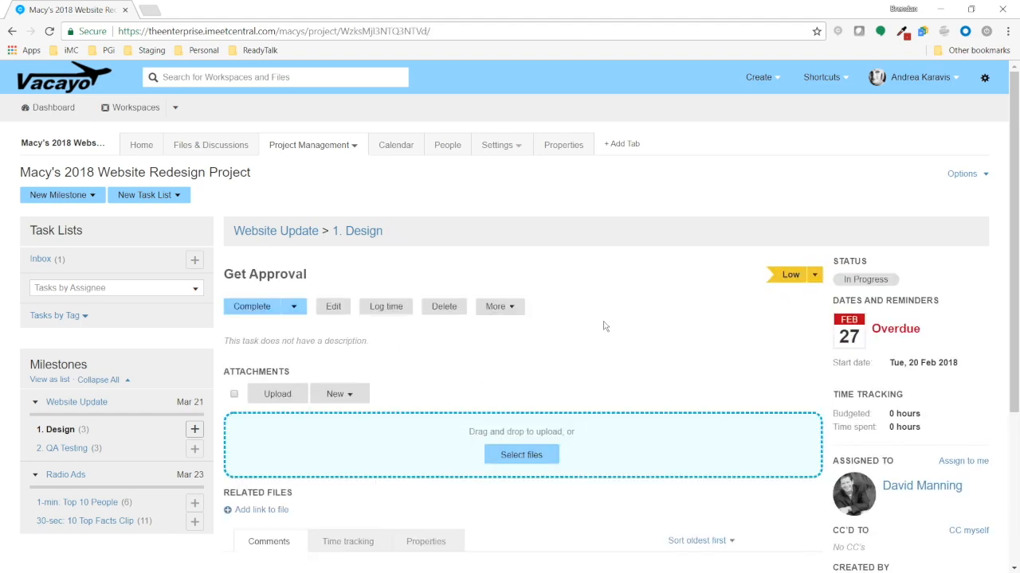
pyautogui.scroll(-3, 603, 326)
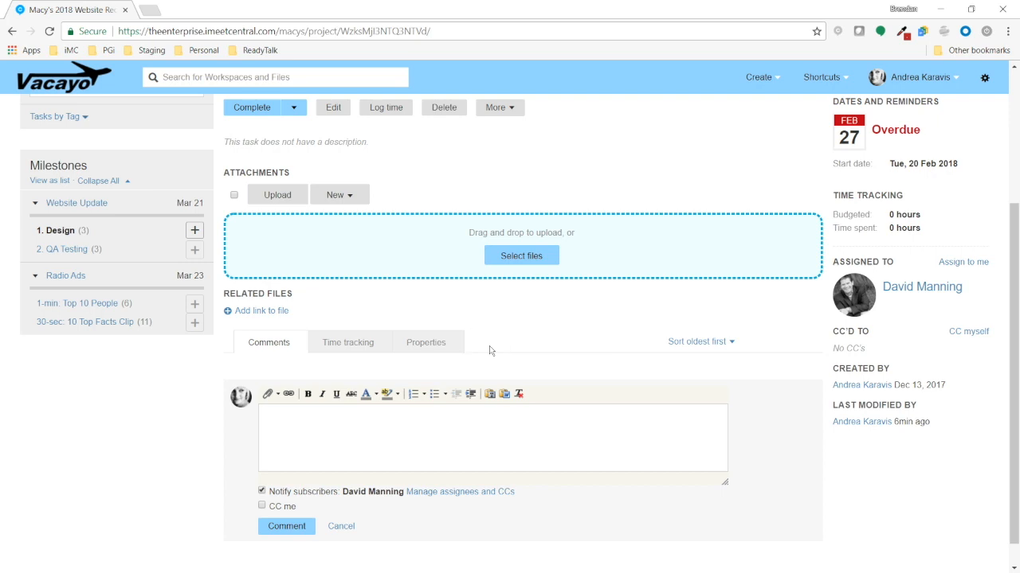
pyautogui.scroll(3, 486, 319)
# Post a second comment on the Website Update milestone mentioning the Get Approval task's assignee with the text "See updates."
pyautogui.click(302, 232)
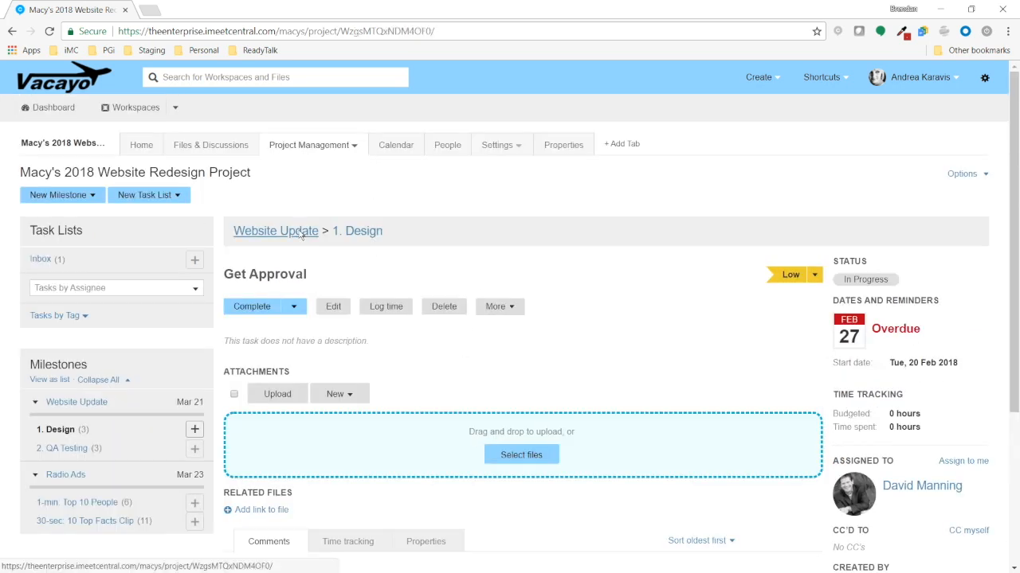
pyautogui.scroll(-4, 449, 330)
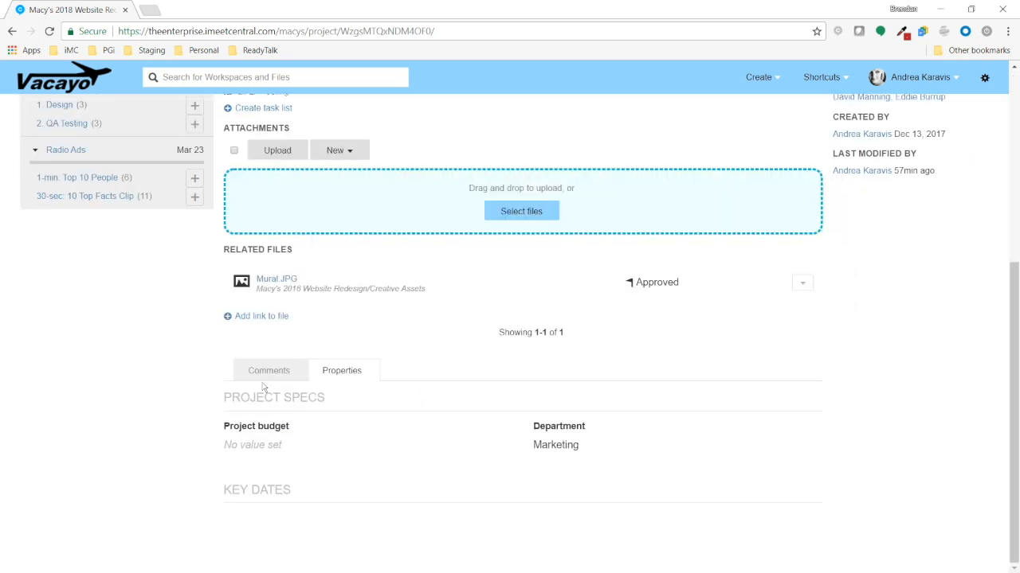
pyautogui.click(263, 384)
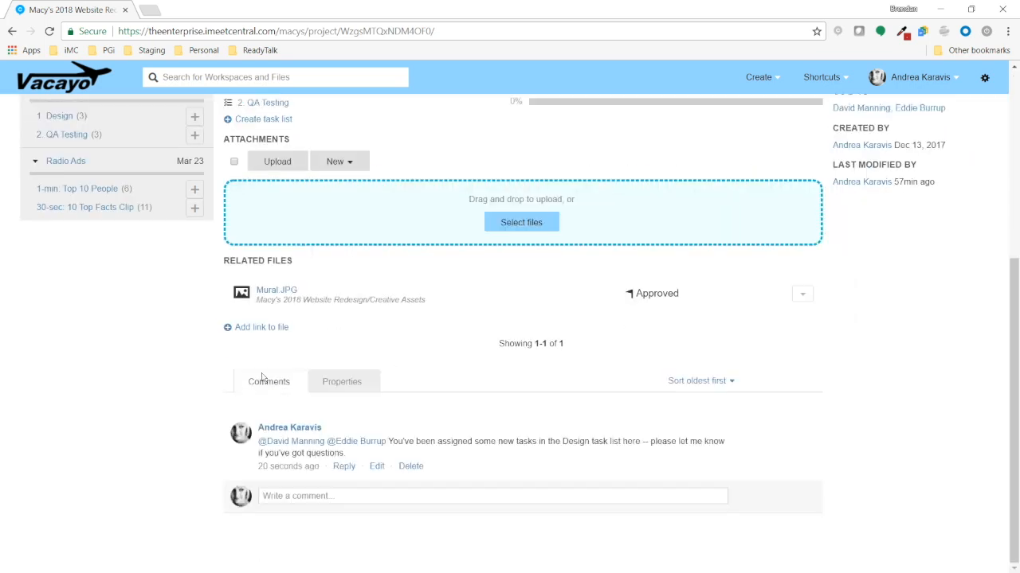
pyautogui.click(491, 502)
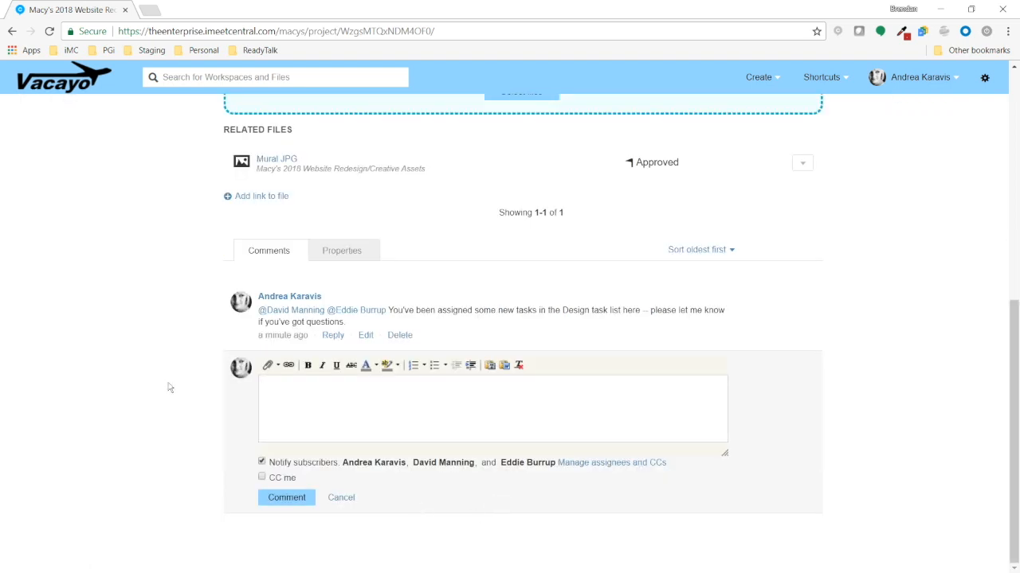
pyautogui.write('@')
pyautogui.write('David')
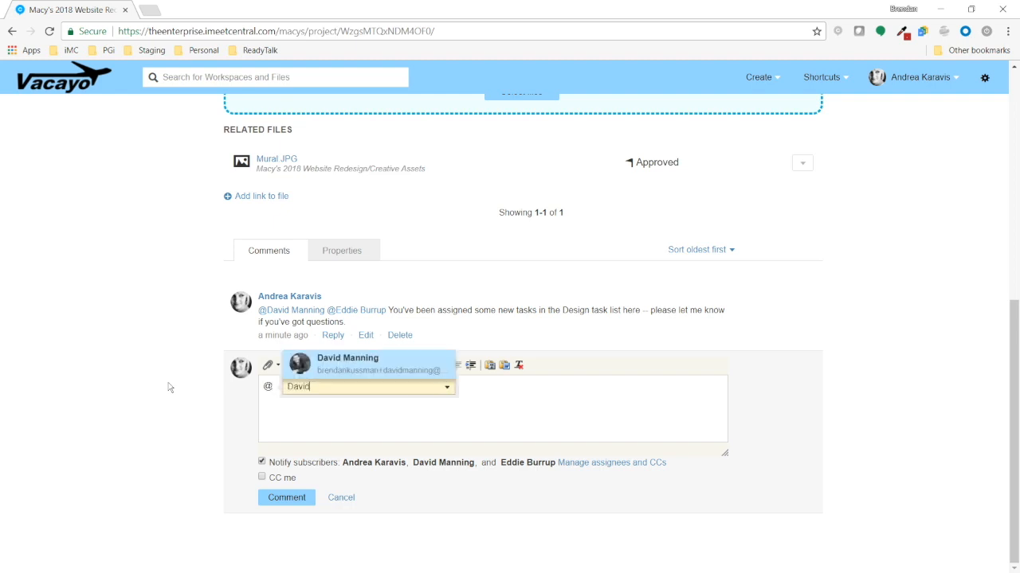
pyautogui.press('Return')
pyautogui.write('See updates.')
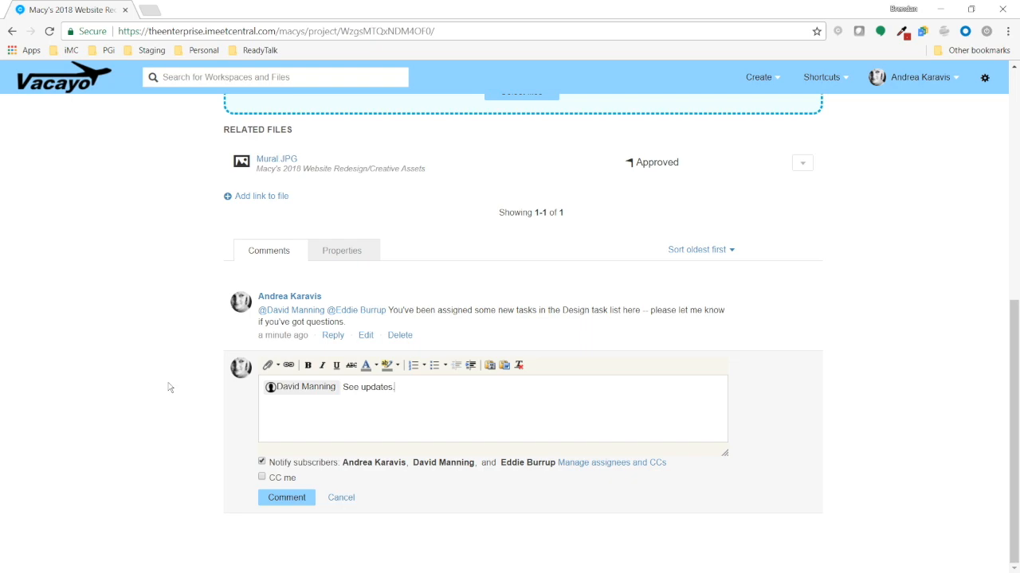
pyautogui.click(306, 503)
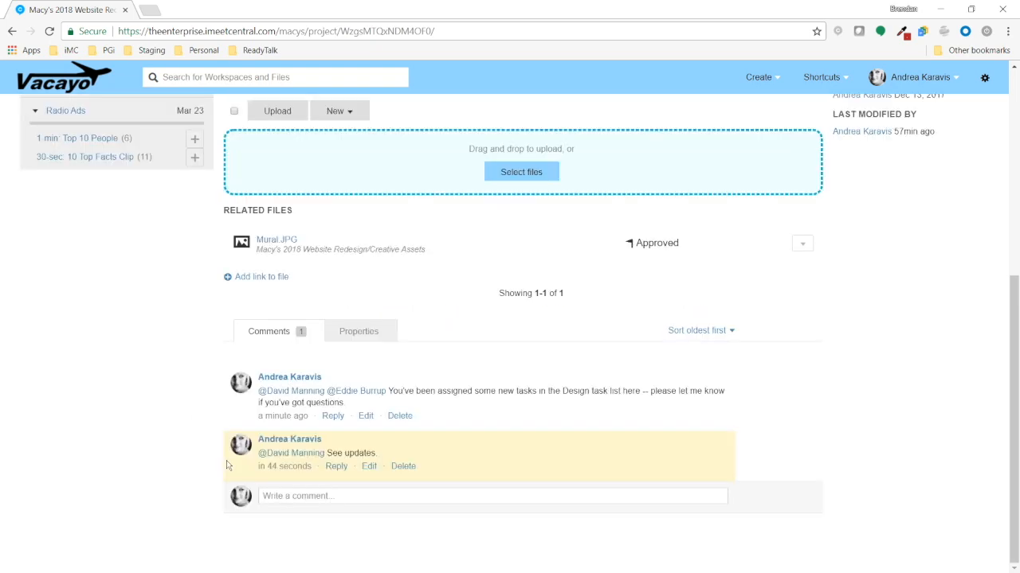
# Reorder the Design task list so that Insert Graphics comes before Build Wireframe & Deliver to Account Manager
pyautogui.scroll(5, 473, 454)
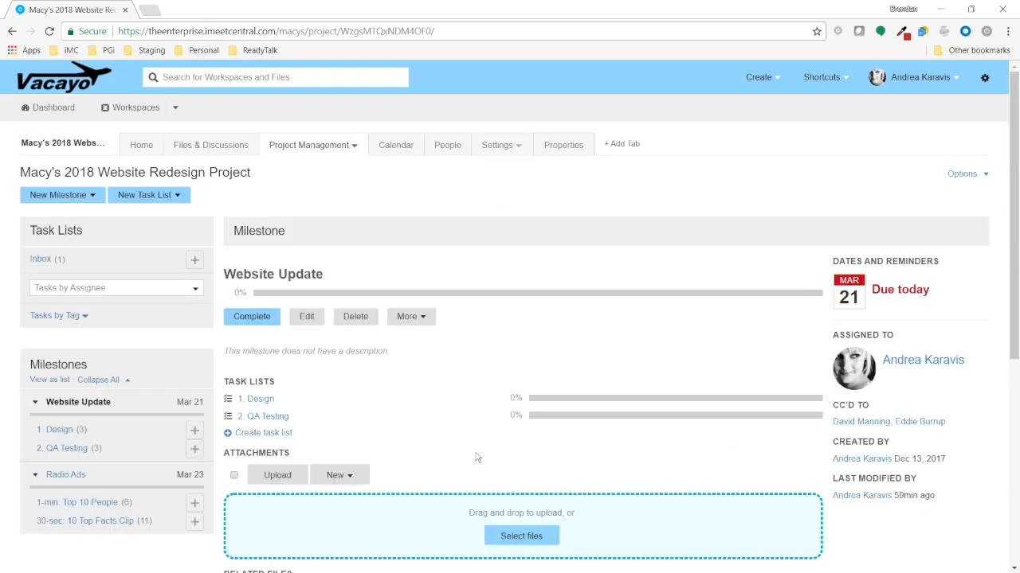
pyautogui.click(259, 398)
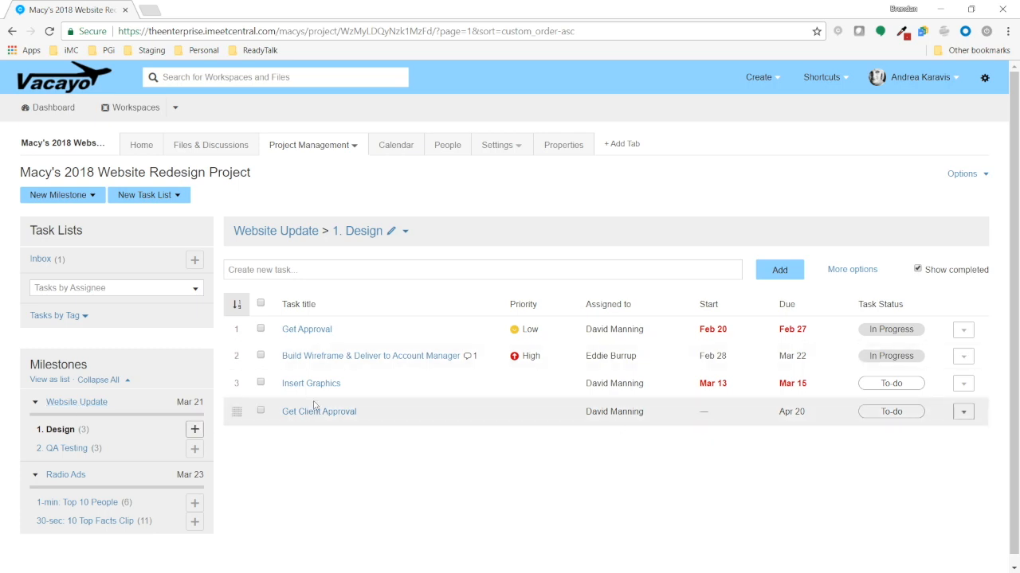
pyautogui.moveTo(238, 360); pyautogui.dragTo(241, 351)
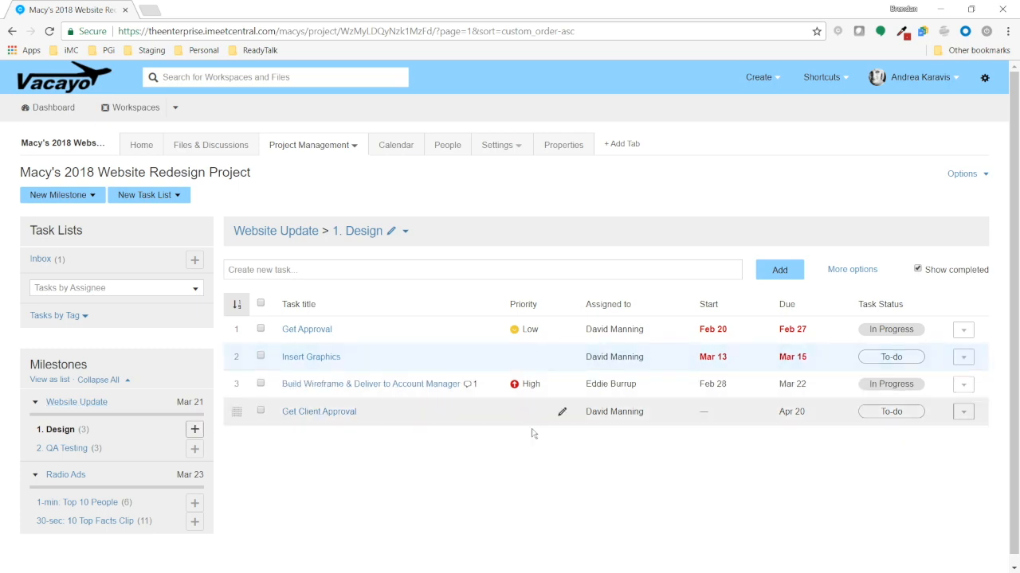
# Review the Website Update milestone's due date and the tasks in its Design and QA Testing lists
pyautogui.click(79, 403)
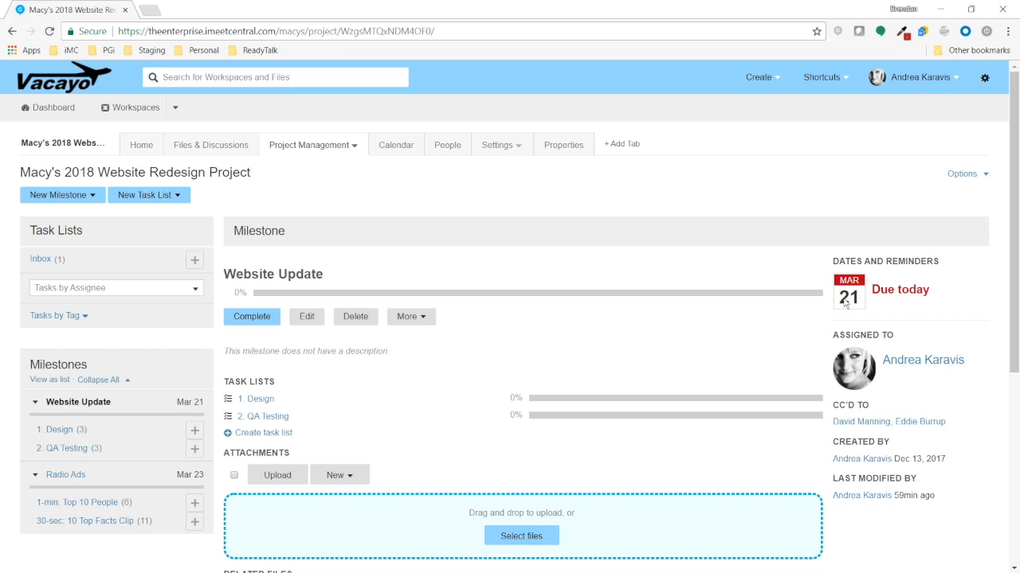
pyautogui.click(259, 400)
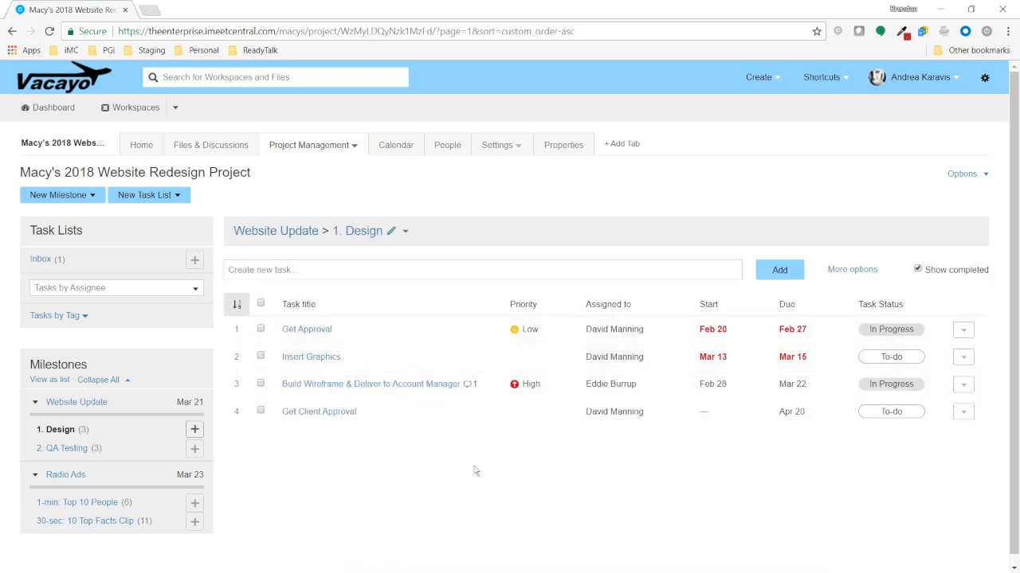
pyautogui.click(64, 449)
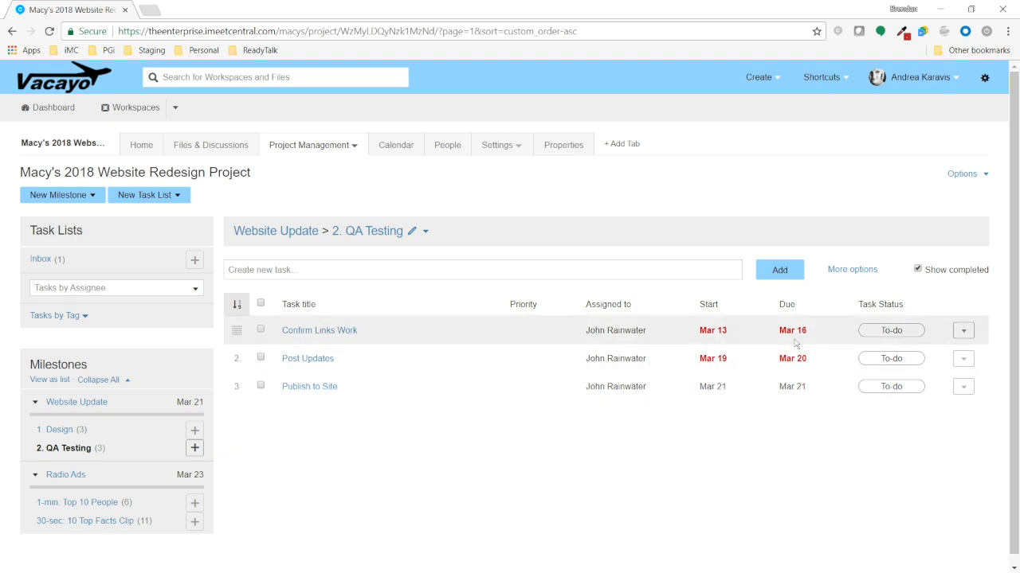
# Select the Post Updates and Publish to Site tasks and view the available bulk actions, including Shift dates
pyautogui.click(261, 387)
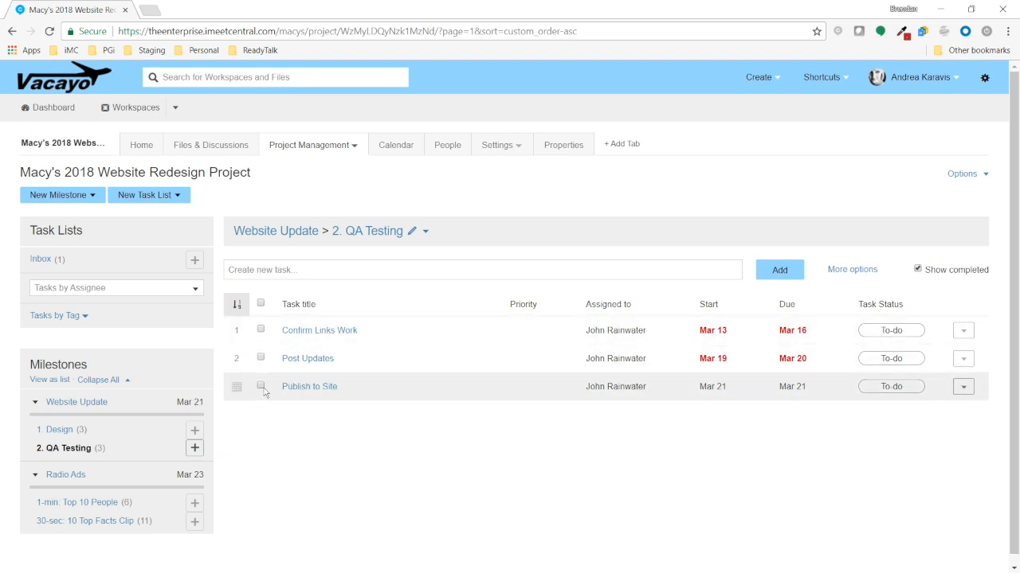
pyautogui.click(261, 358)
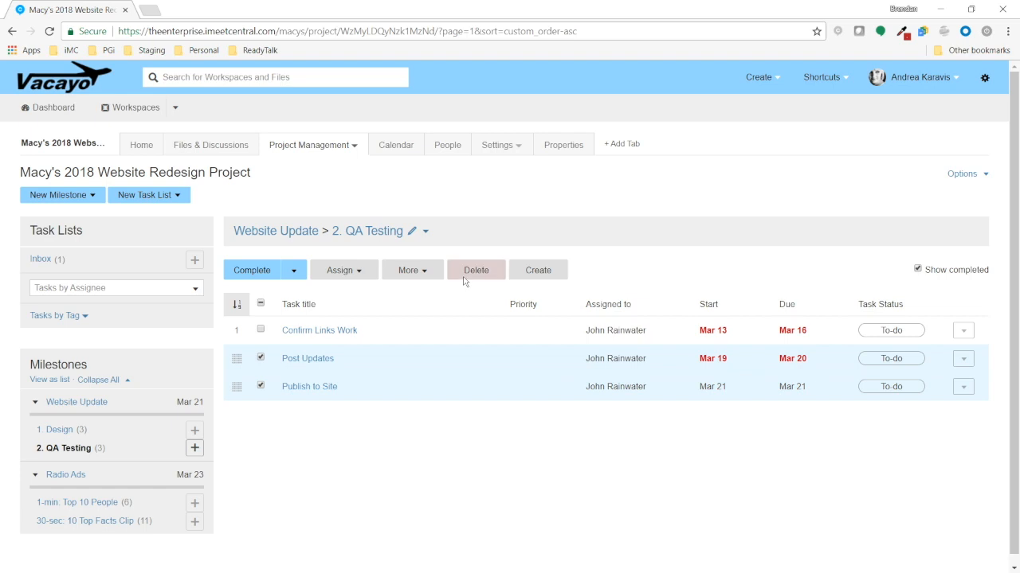
pyautogui.click(412, 271)
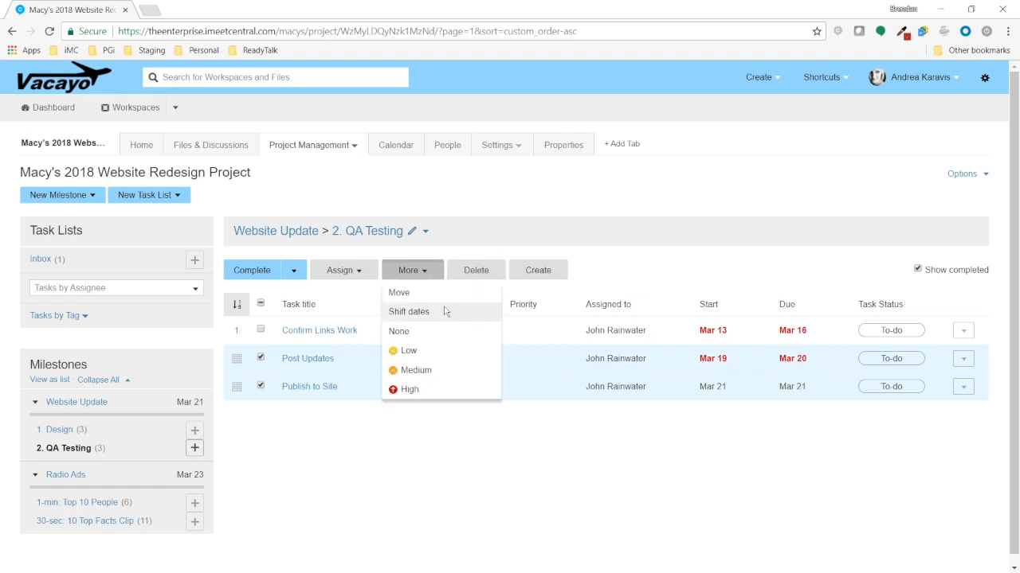
pyautogui.click(312, 460)
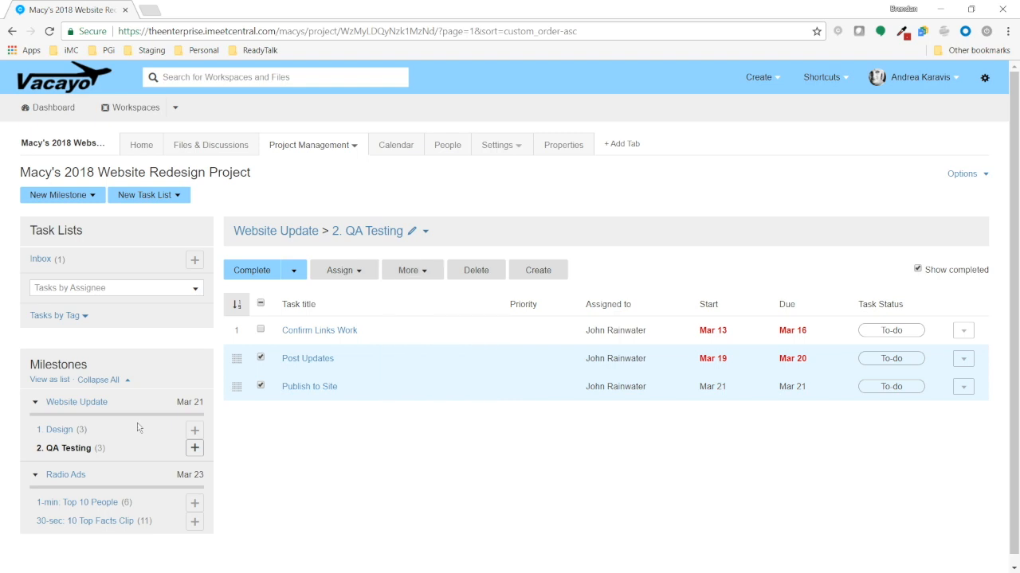
# Change the Website Update milestone's due date to Mar 28, 2018, shift its tasks forward by 5 business days, and reload the page
pyautogui.click(77, 402)
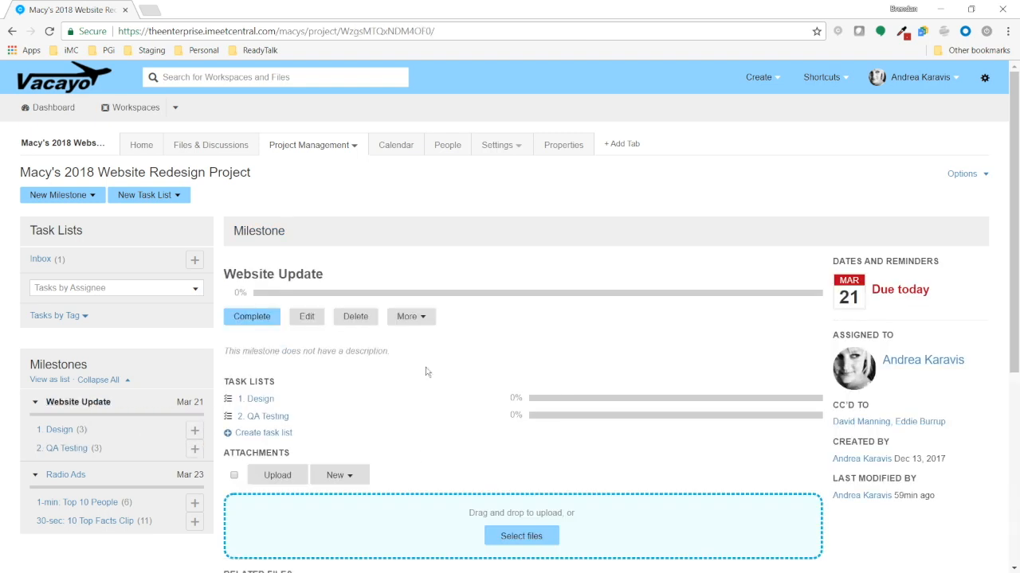
pyautogui.click(307, 316)
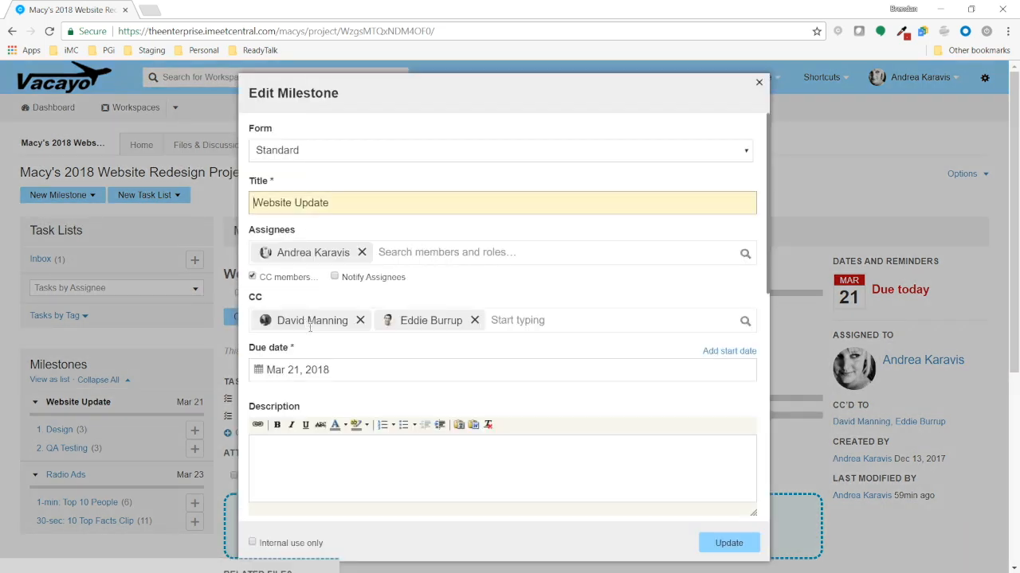
pyautogui.click(353, 369)
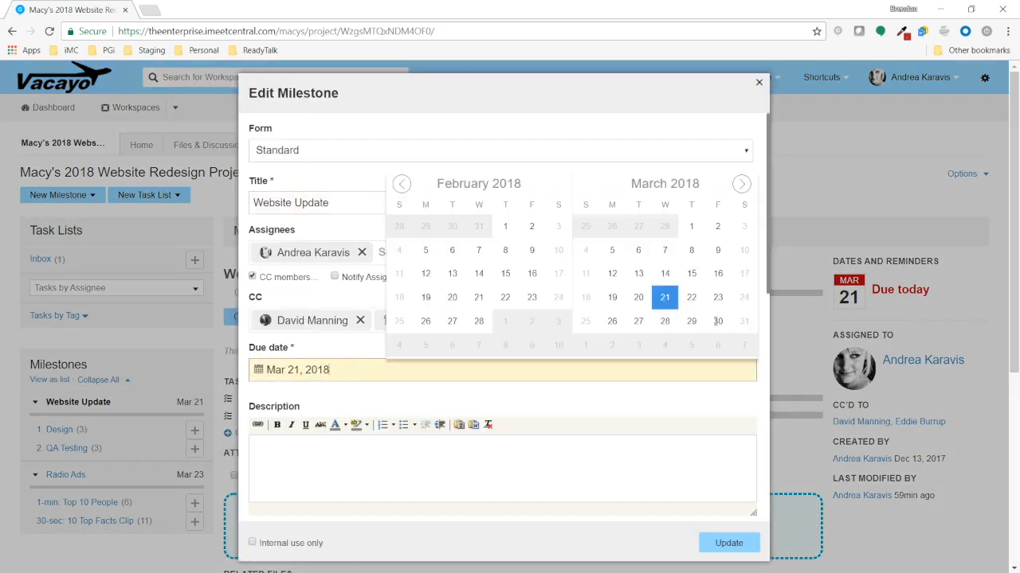
pyautogui.click(664, 321)
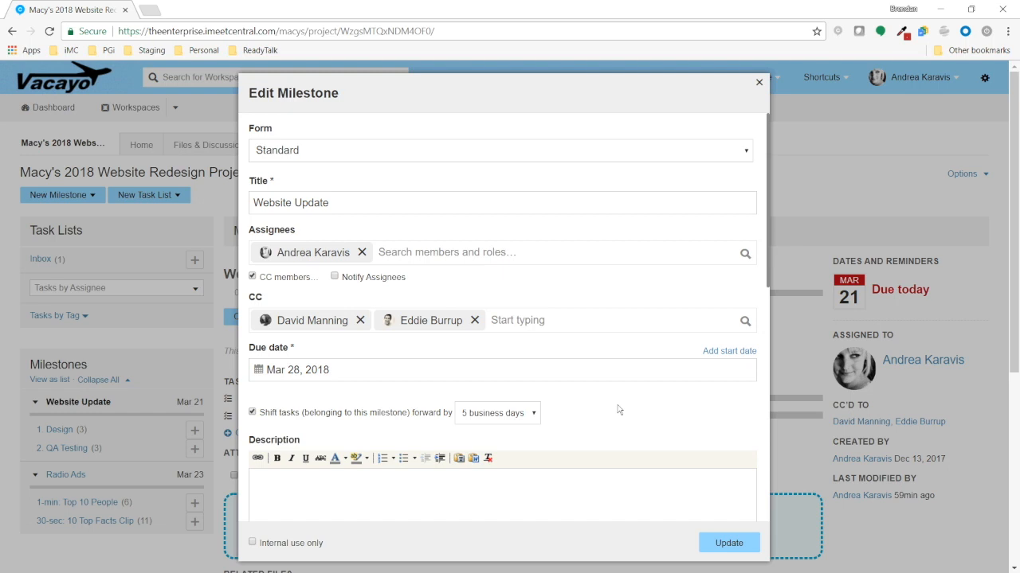
pyautogui.click(736, 545)
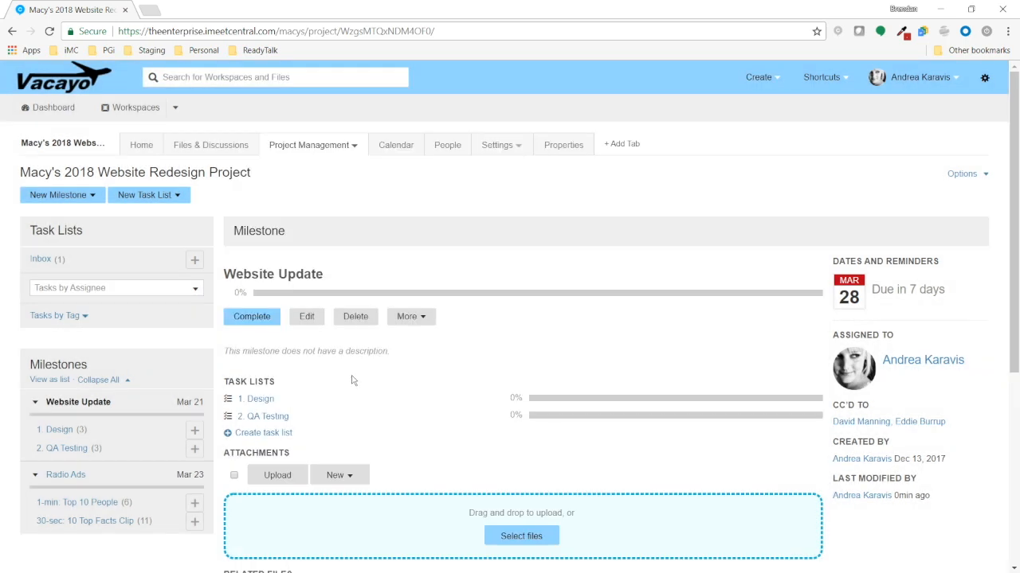
pyautogui.click(49, 31)
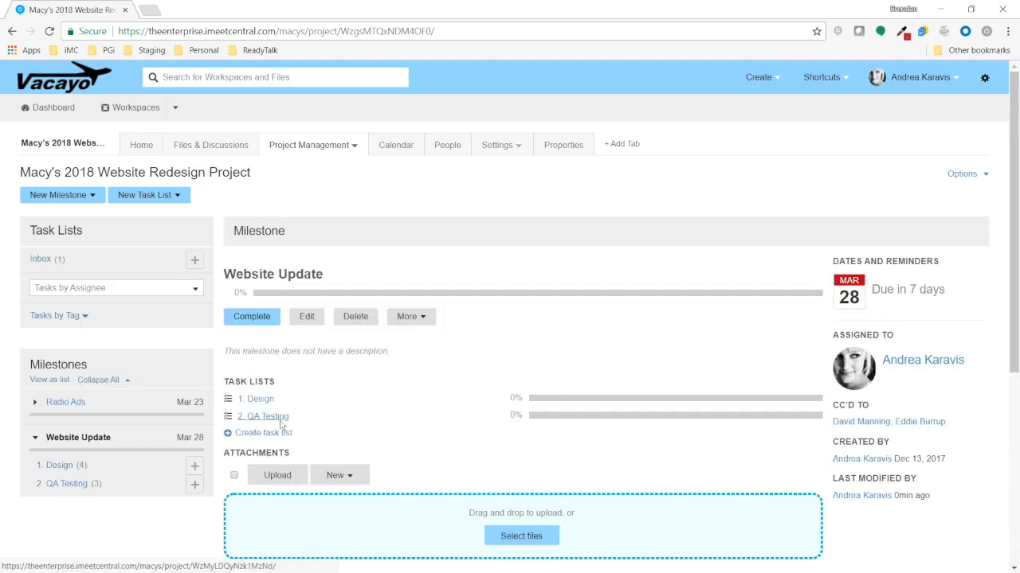
# Review the QA Testing tasks' dates, the Website Update milestone's additional actions and the available project management views
pyautogui.click(271, 417)
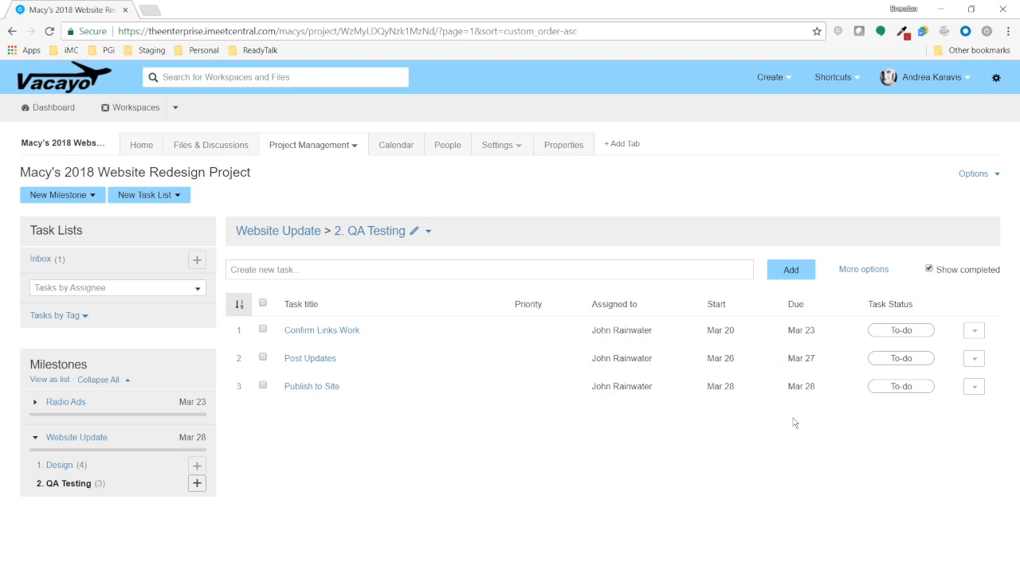
pyautogui.click(77, 438)
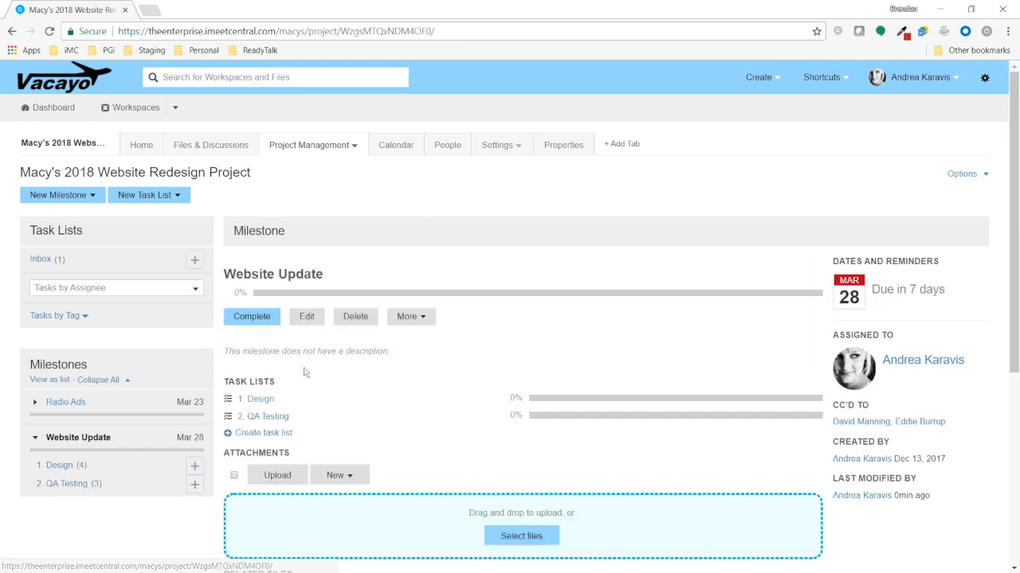
pyautogui.click(426, 318)
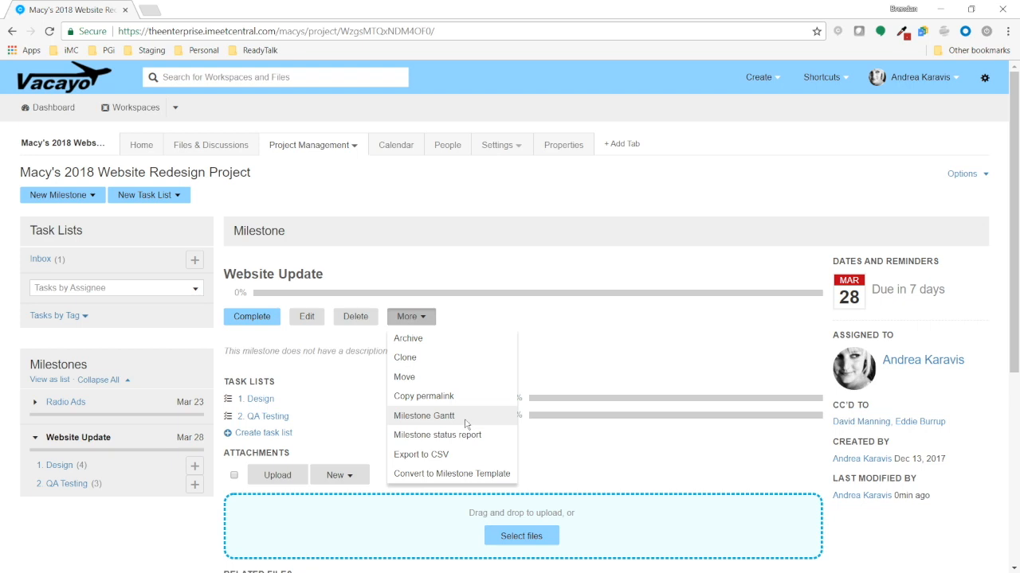
pyautogui.click(354, 150)
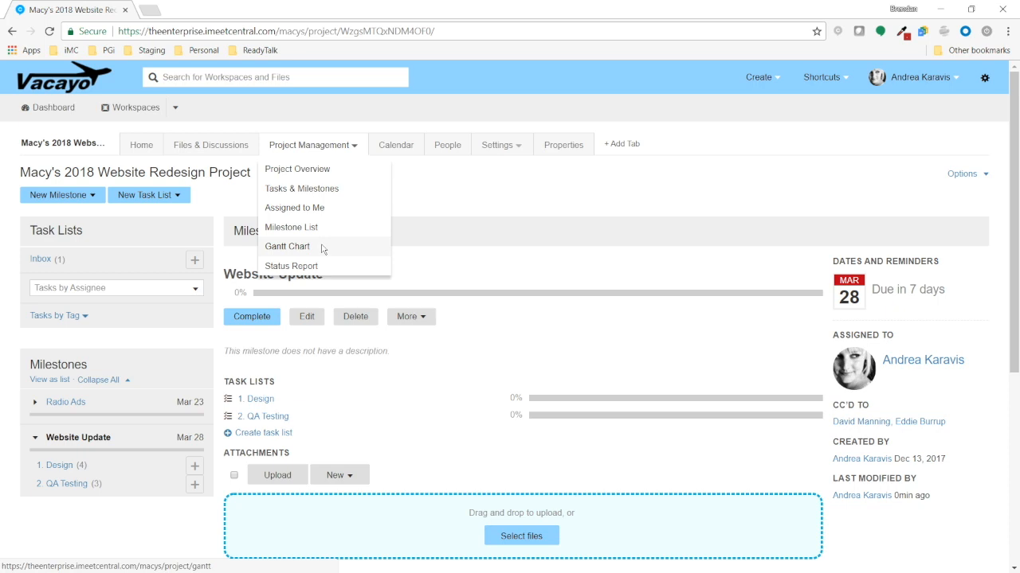
# Open the Website Update milestone's Gantt chart with all task lists expanded and the whole schedule fitted to the view
pyautogui.click(421, 318)
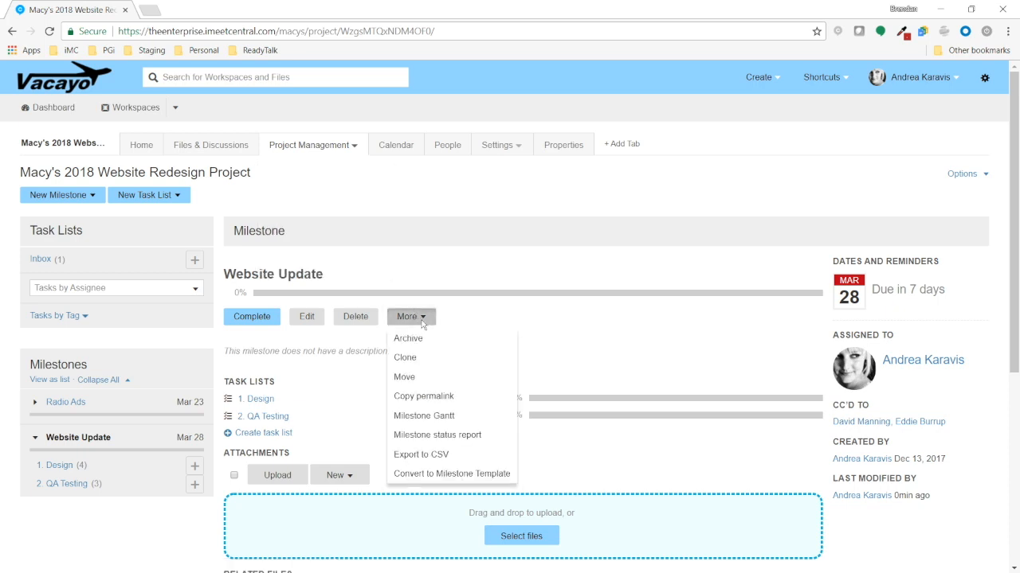
pyautogui.click(452, 416)
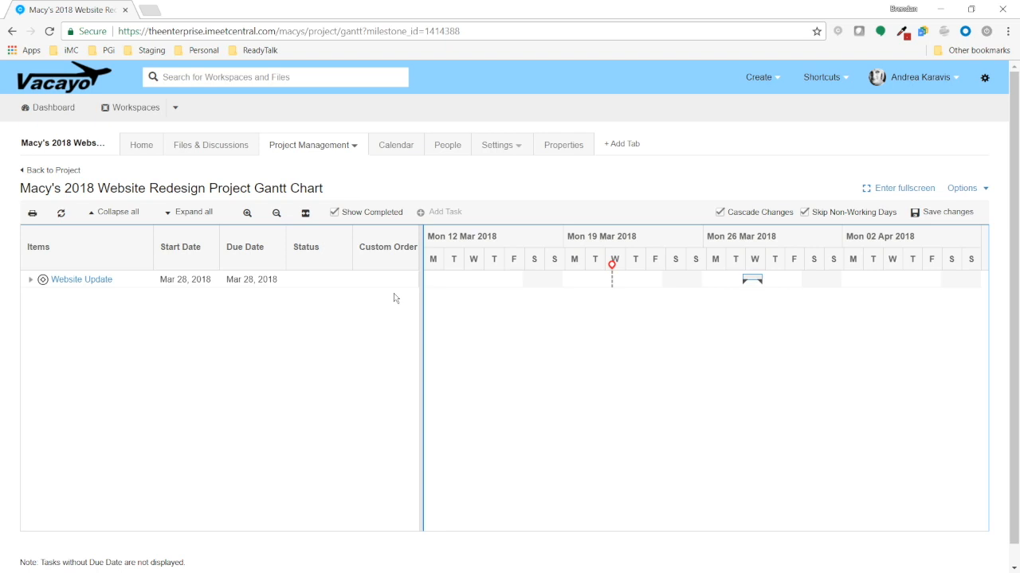
pyautogui.click(194, 220)
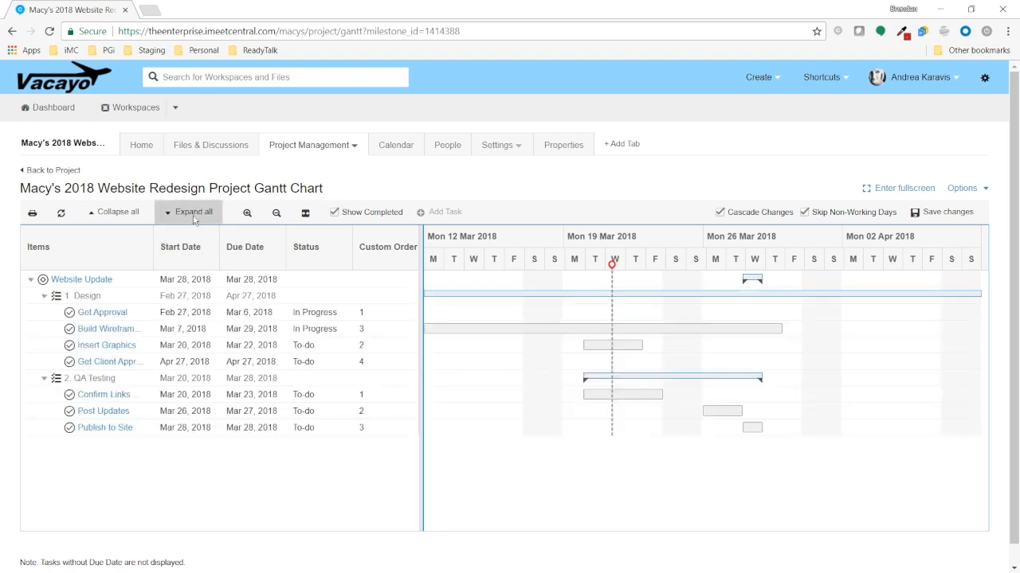
pyautogui.click(306, 217)
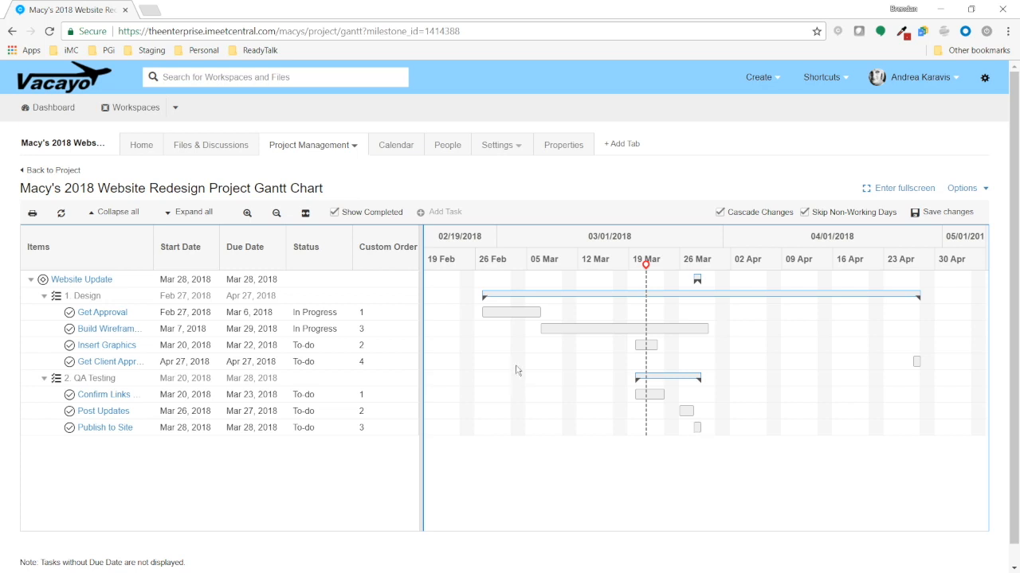
# Reschedule the QA Testing tasks in the Gantt chart: Publish to Site Mar 23, Post Updates Mar 21–22, Confirm Links Work Mar 19–20
pyautogui.click(247, 213)
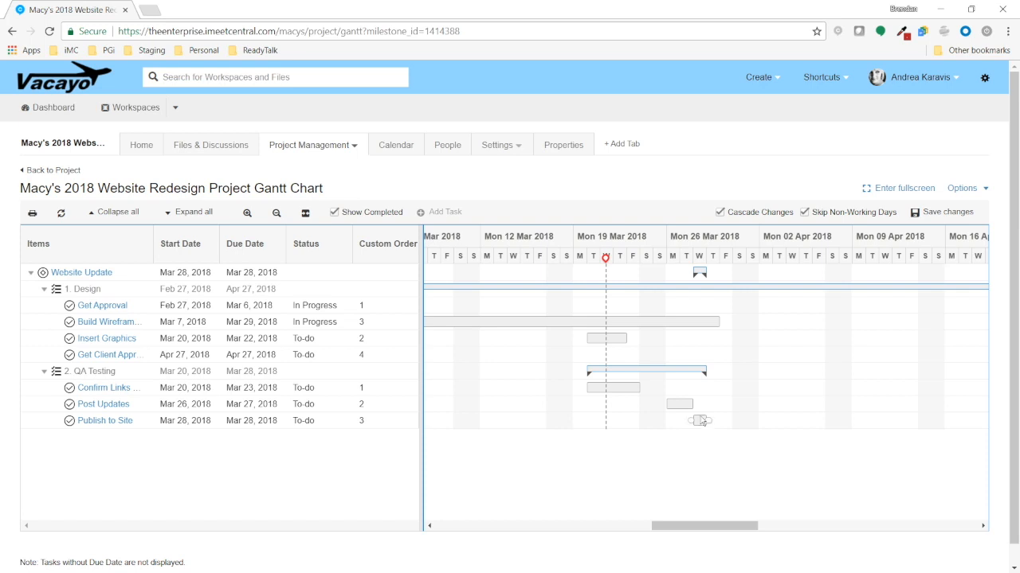
pyautogui.moveTo(701, 420); pyautogui.dragTo(634, 420)
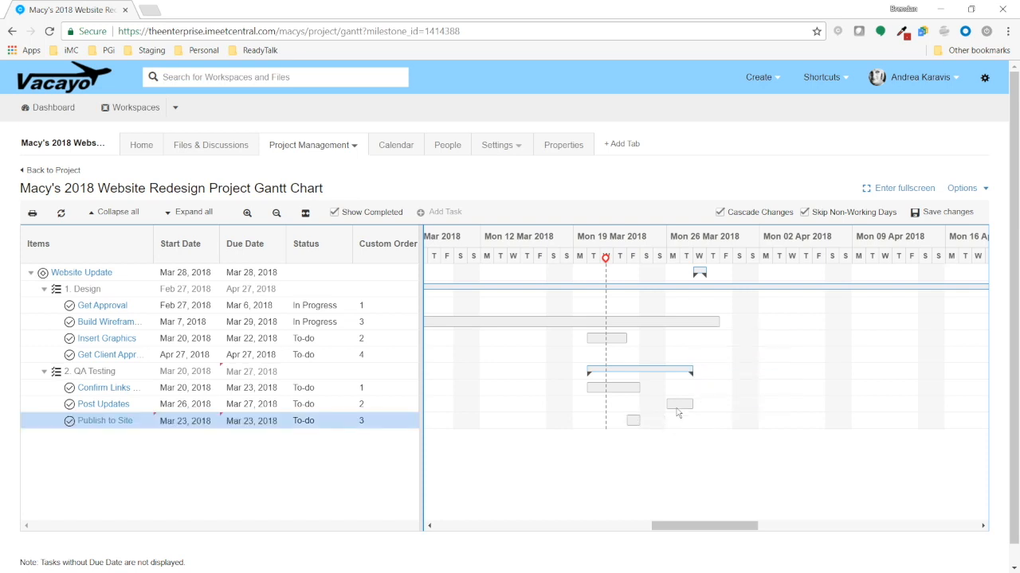
pyautogui.moveTo(680, 407); pyautogui.dragTo(581, 397)
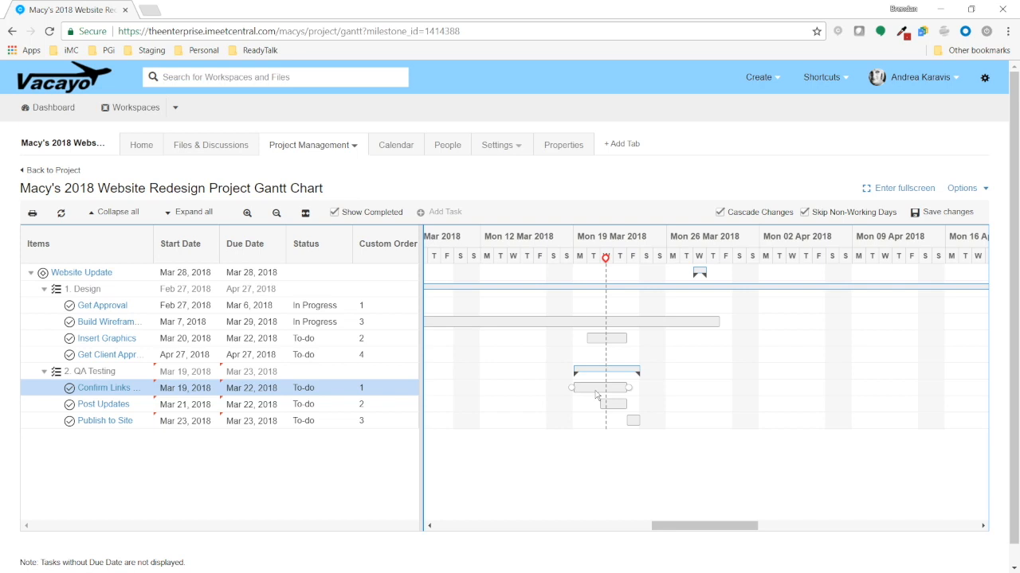
pyautogui.moveTo(580, 391)
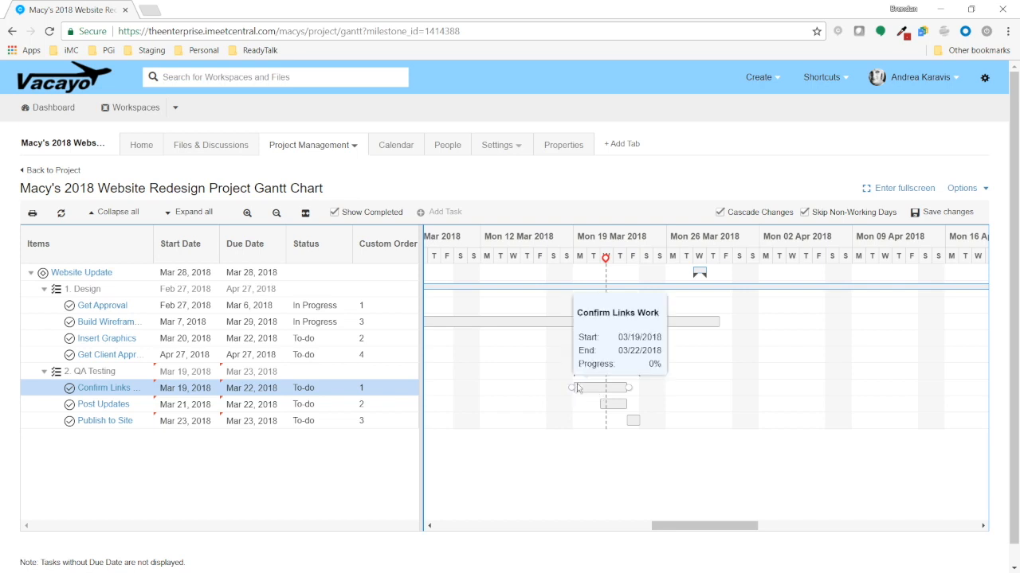
pyautogui.moveTo(580, 388); pyautogui.dragTo(605, 390)
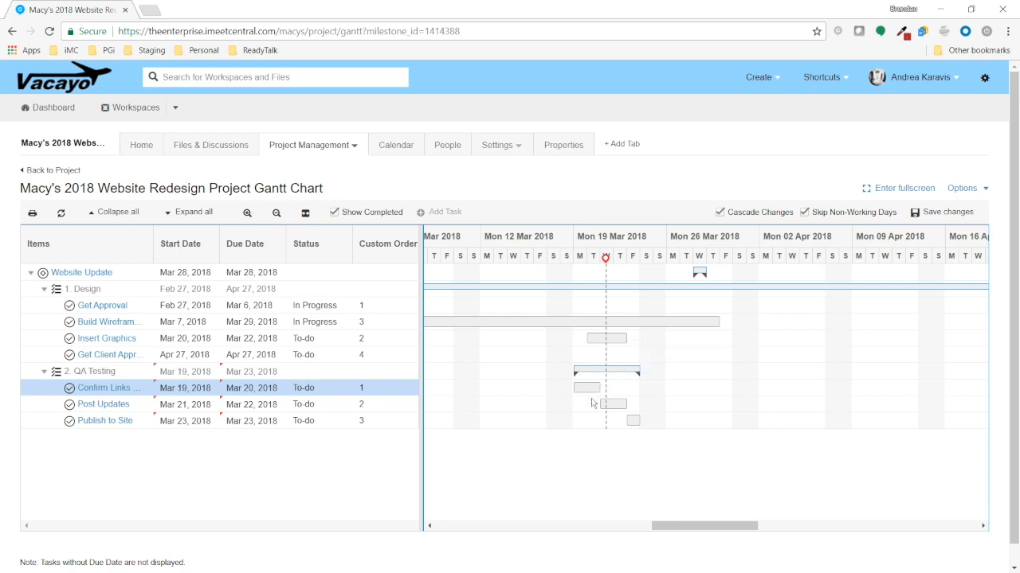
# Move the Insert Graphics task to Mar 14–16, 2018 in the Gantt chart and save the schedule changes
pyautogui.moveTo(621, 342); pyautogui.dragTo(541, 366)
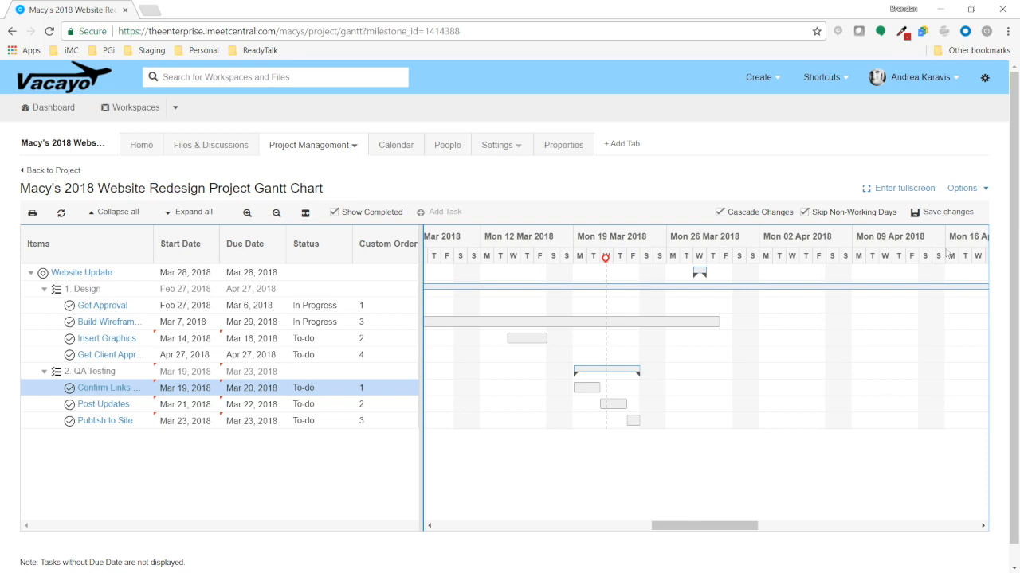
pyautogui.click(946, 216)
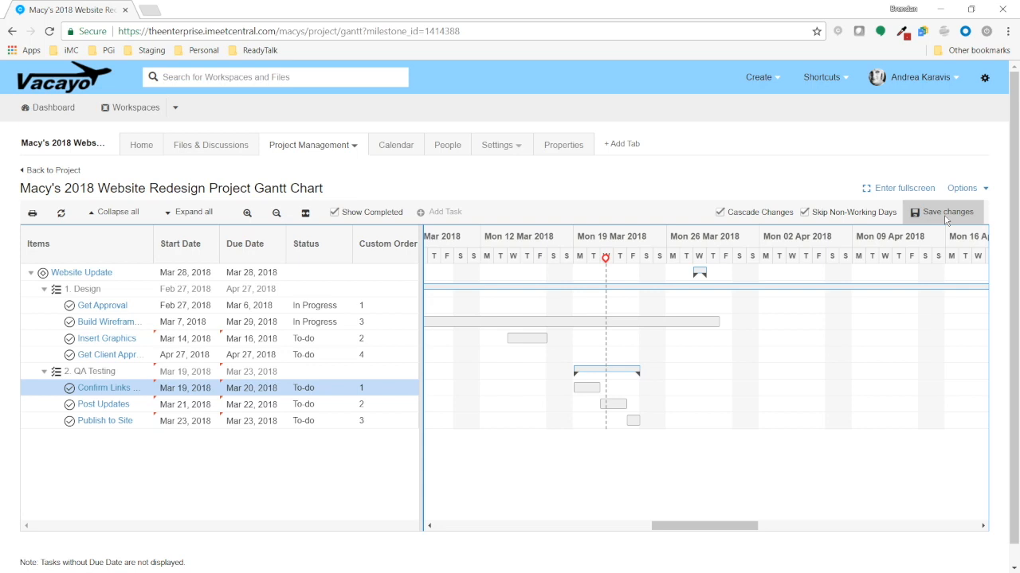
pyautogui.click(276, 213)
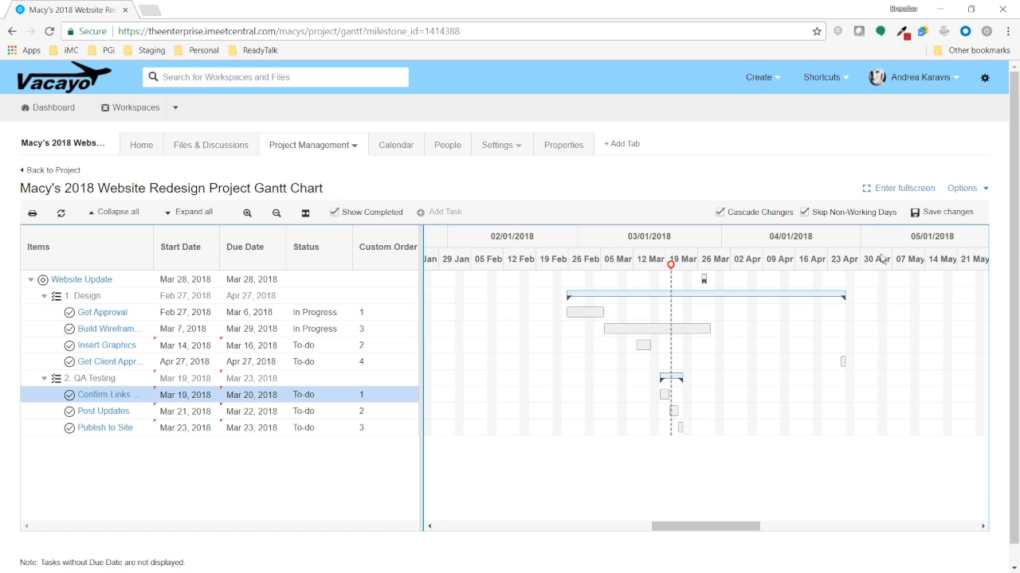
pyautogui.click(947, 213)
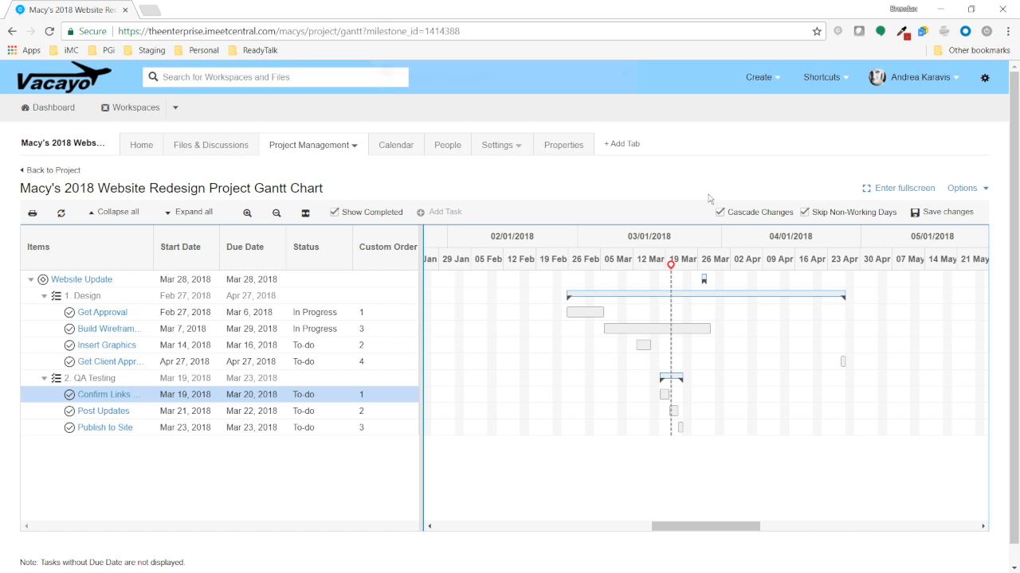
# Return to the project's tasks and milestones and mark every task in Website Update's Design list as completed
pyautogui.click(348, 147)
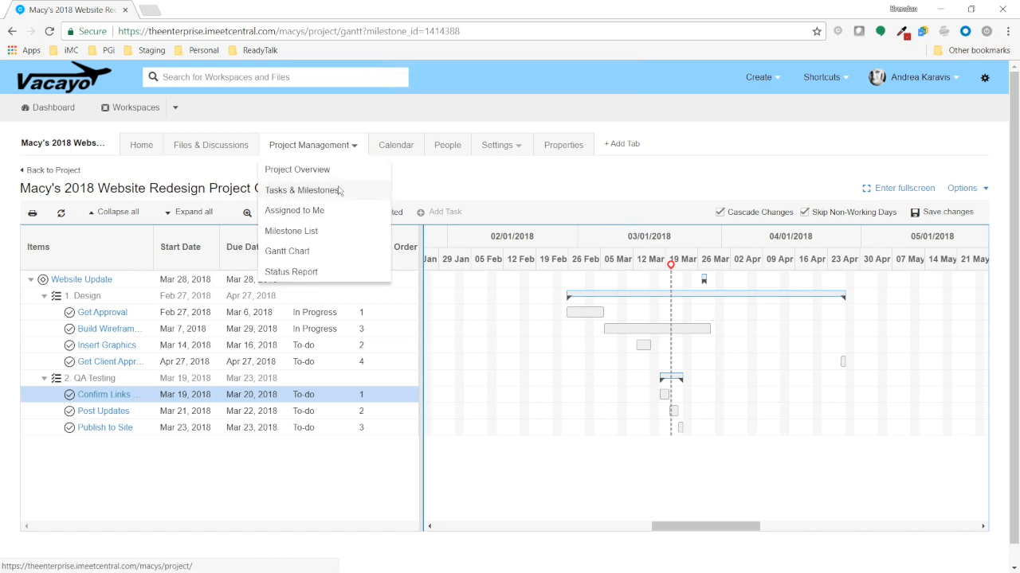
pyautogui.click(340, 190)
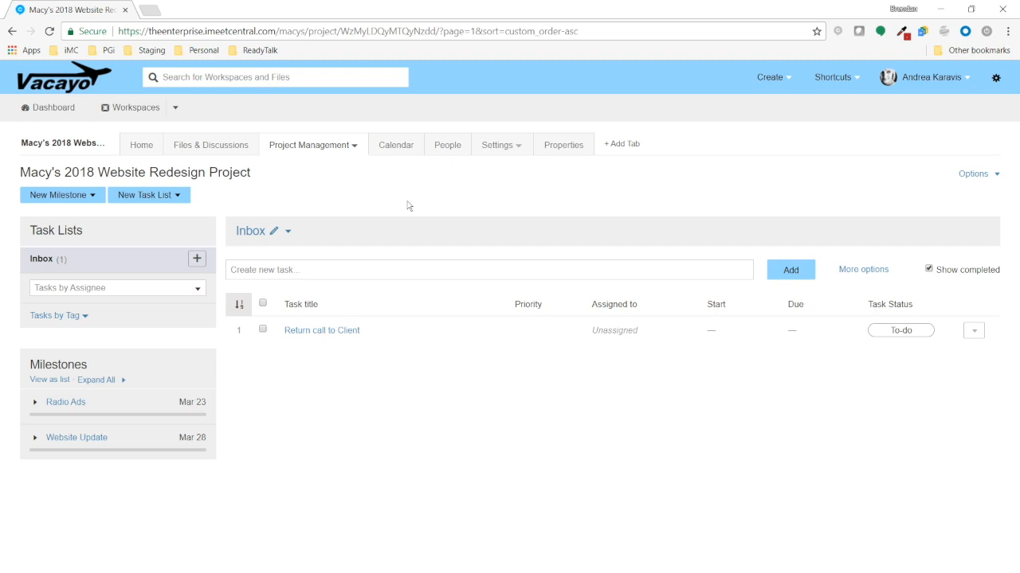
pyautogui.click(58, 439)
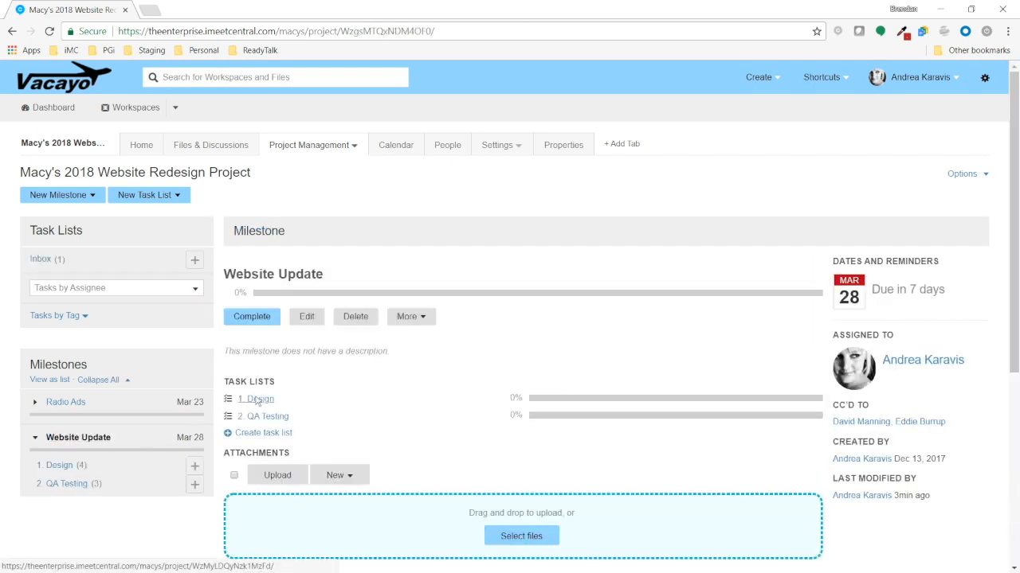
pyautogui.click(259, 401)
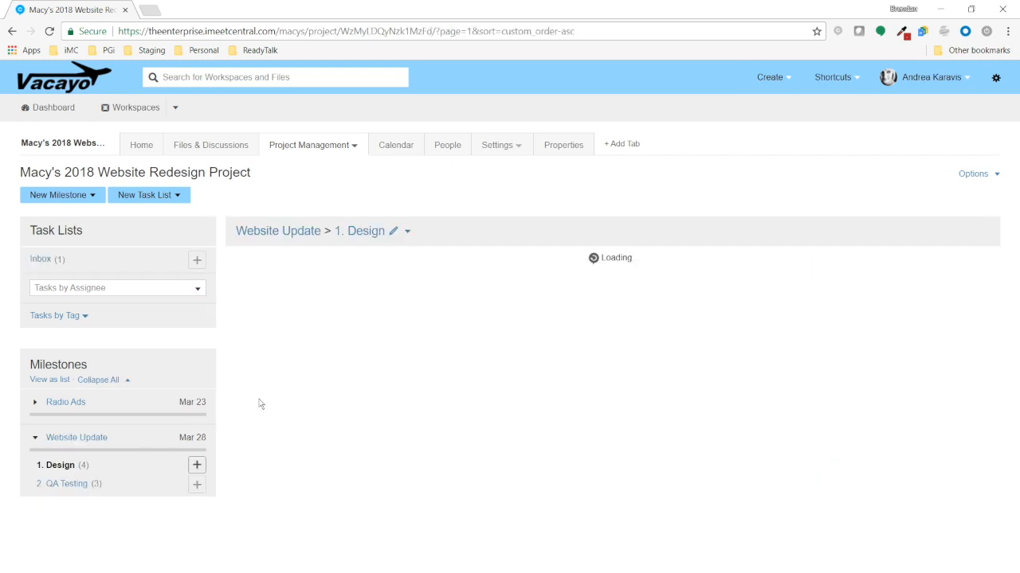
pyautogui.click(263, 304)
pyautogui.click(260, 272)
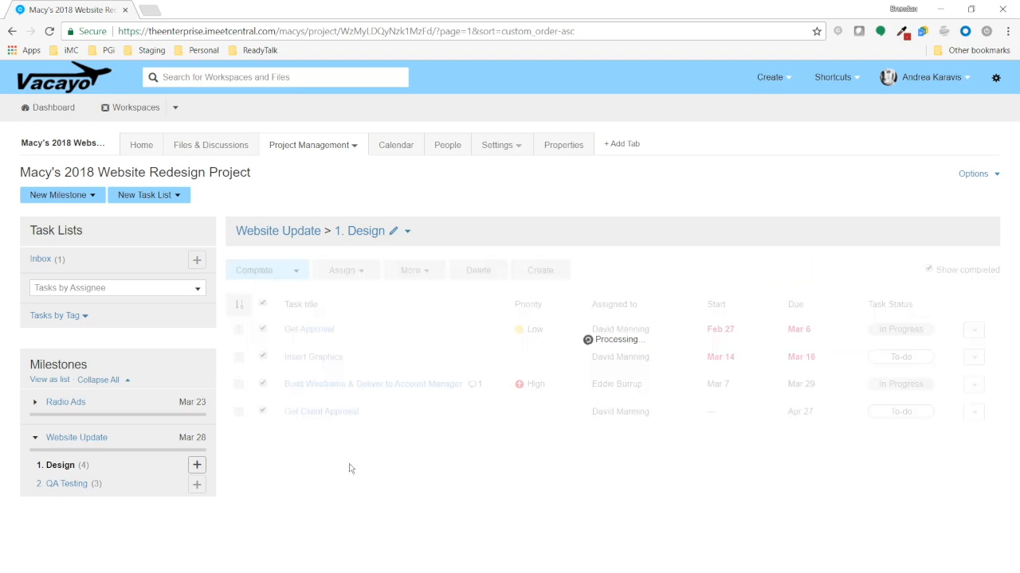
# Check the Website Update milestone's progress and mark all tasks in its QA Testing list as completed
pyautogui.click(80, 437)
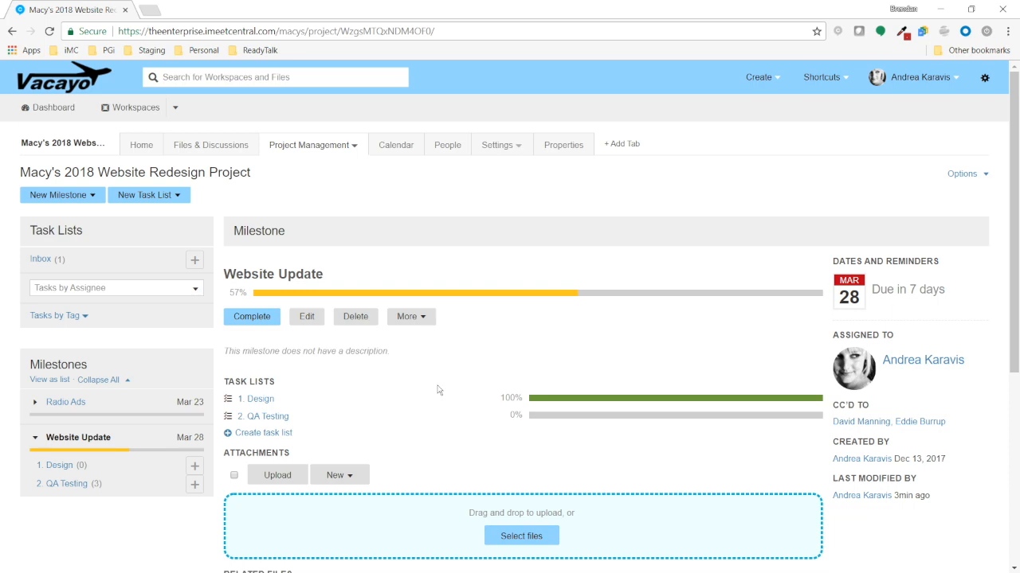
pyautogui.click(271, 419)
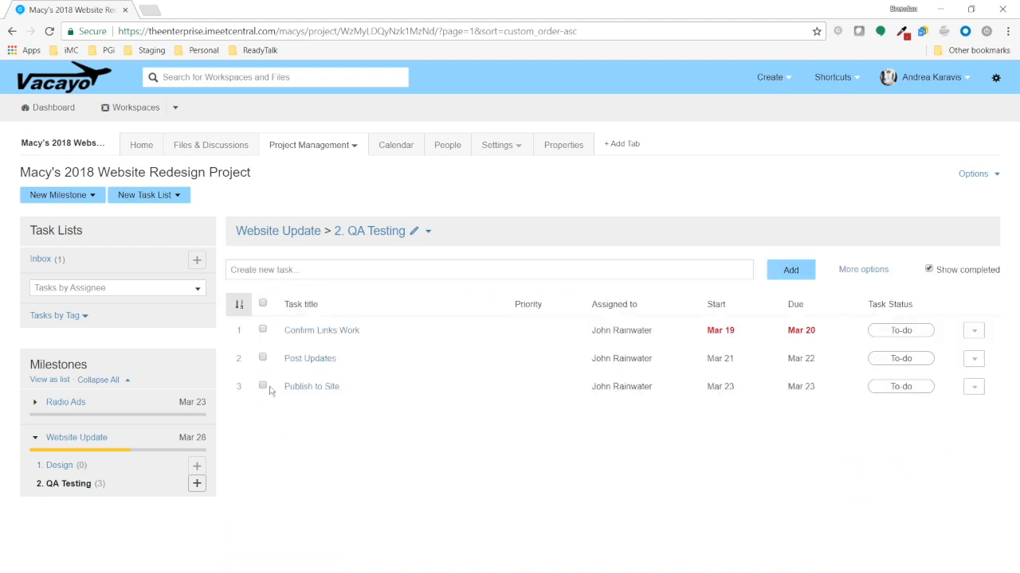
pyautogui.click(263, 303)
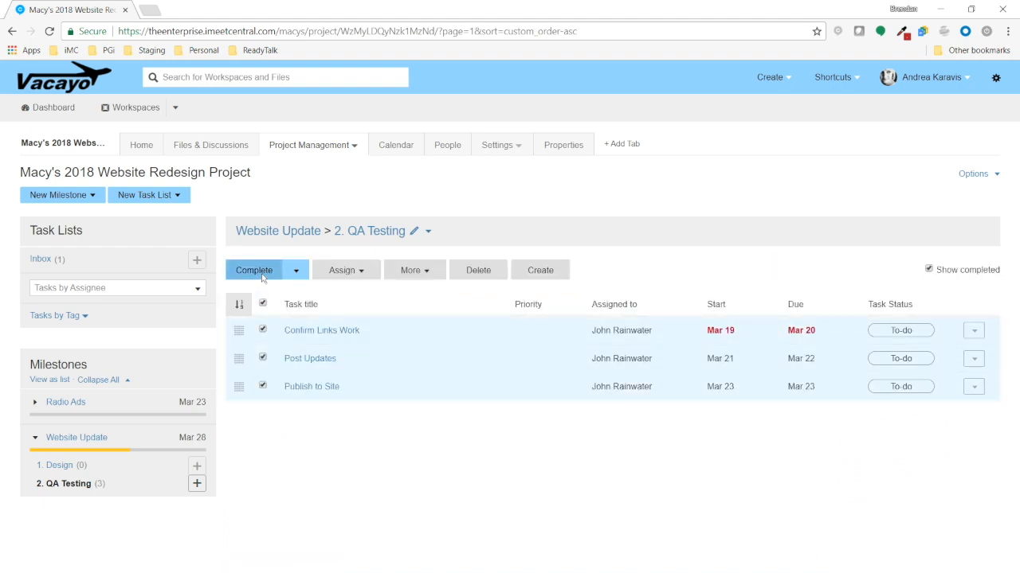
pyautogui.click(251, 270)
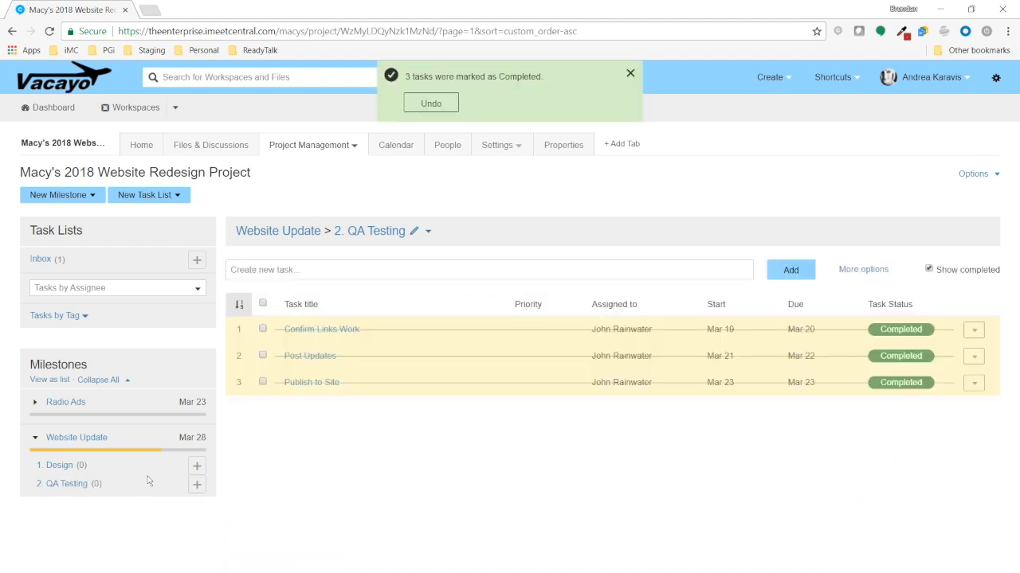
# Review the Website Update milestone's completion percentage and mark the milestone complete
pyautogui.click(96, 443)
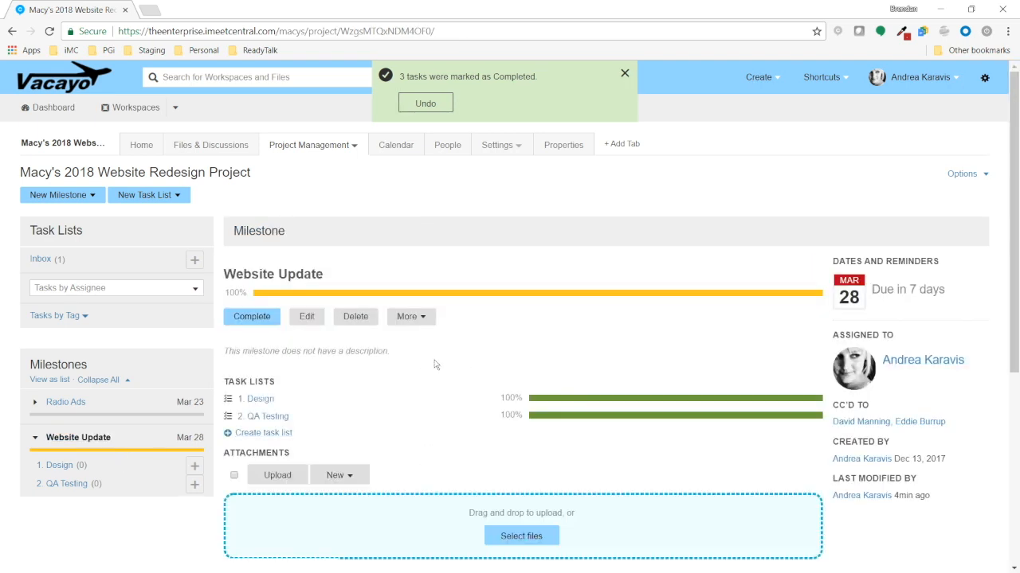
pyautogui.moveTo(225, 293); pyautogui.dragTo(248, 293)
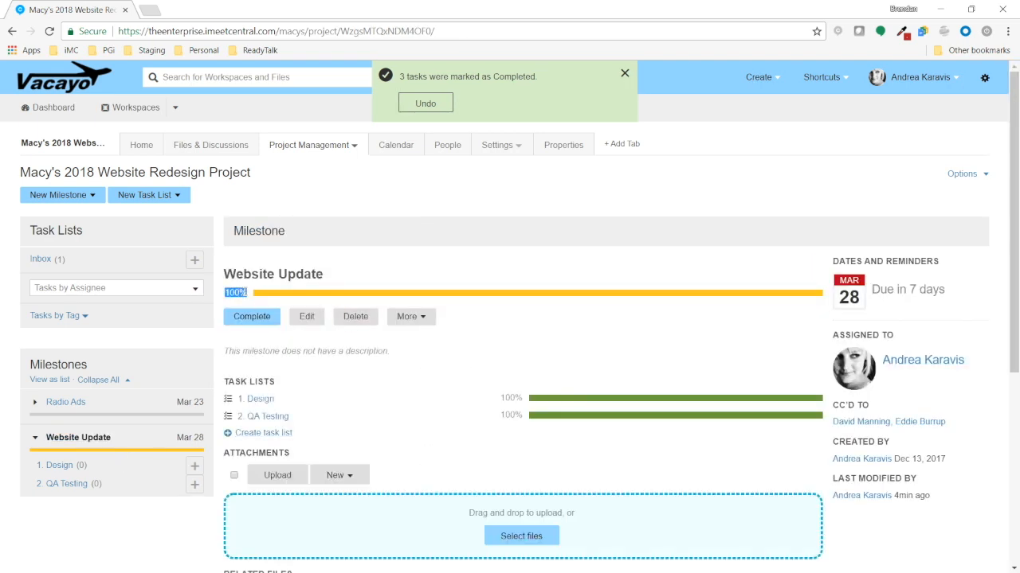
pyautogui.click(676, 304)
pyautogui.click(270, 320)
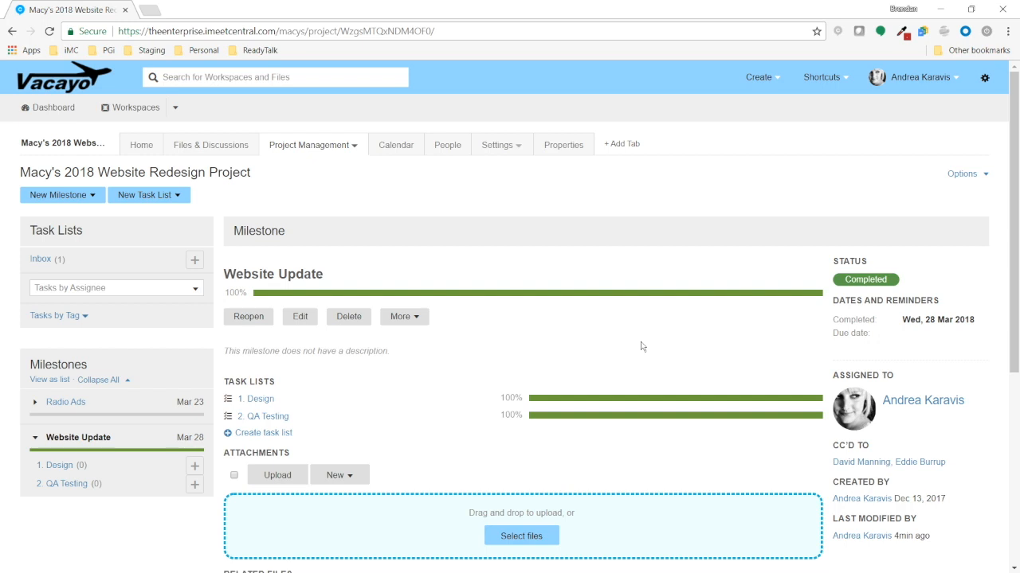
# Reopen the Insert Graphics and Get Client Approval tasks in the Design list
pyautogui.click(262, 399)
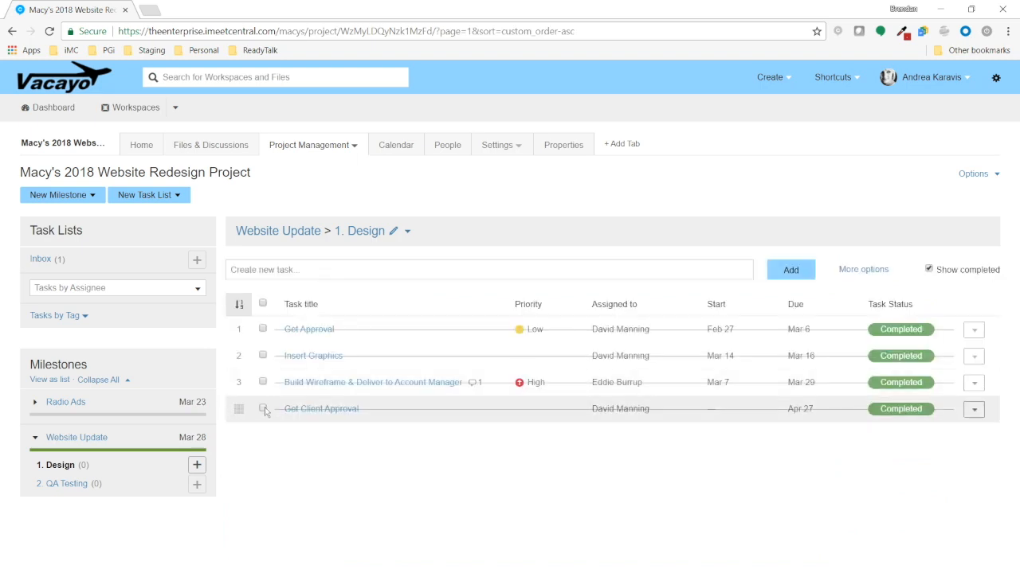
pyautogui.click(263, 409)
pyautogui.click(263, 356)
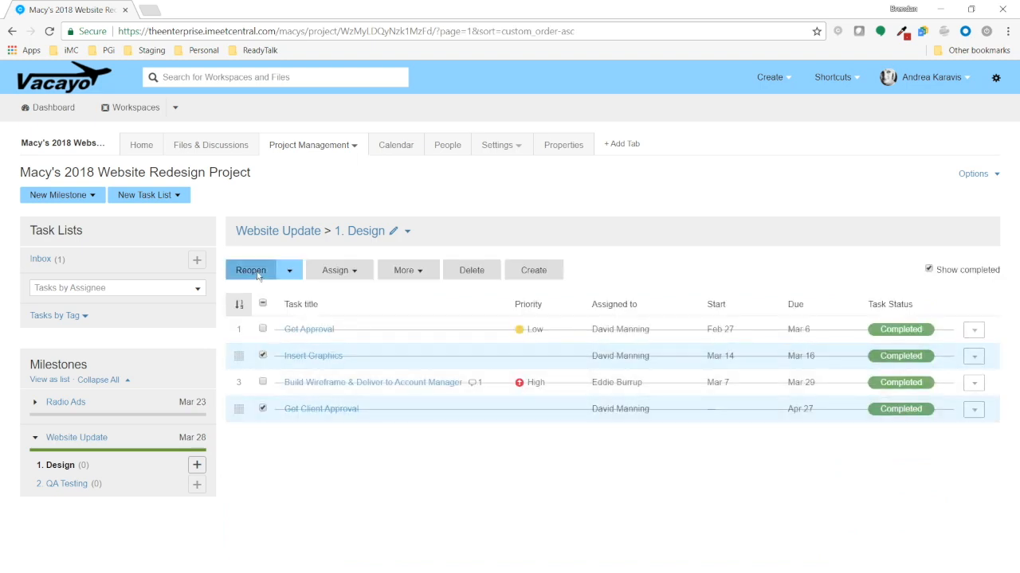
pyautogui.click(261, 274)
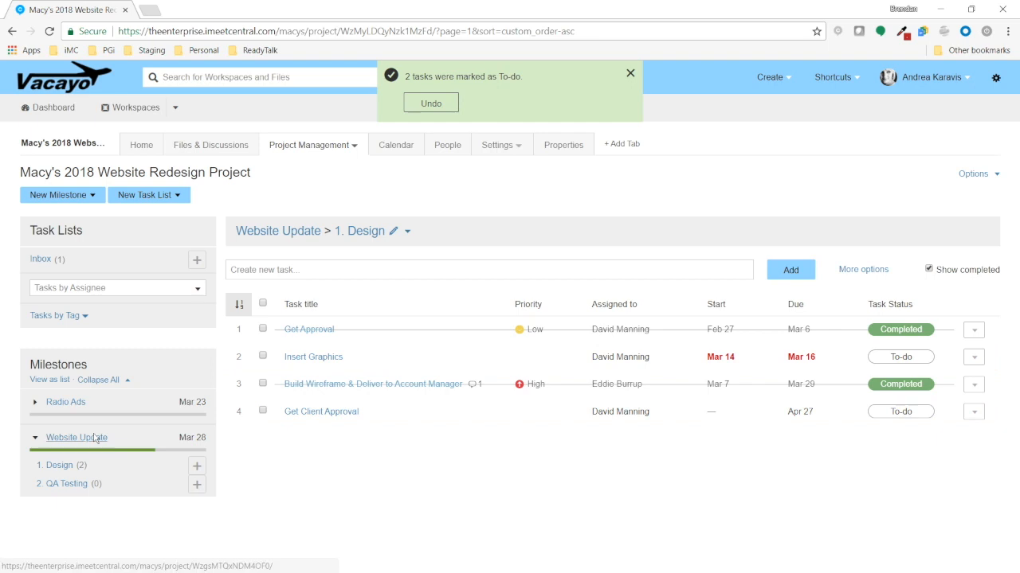
# Check the Website Update milestone's updated progress and archive the milestone
pyautogui.click(89, 437)
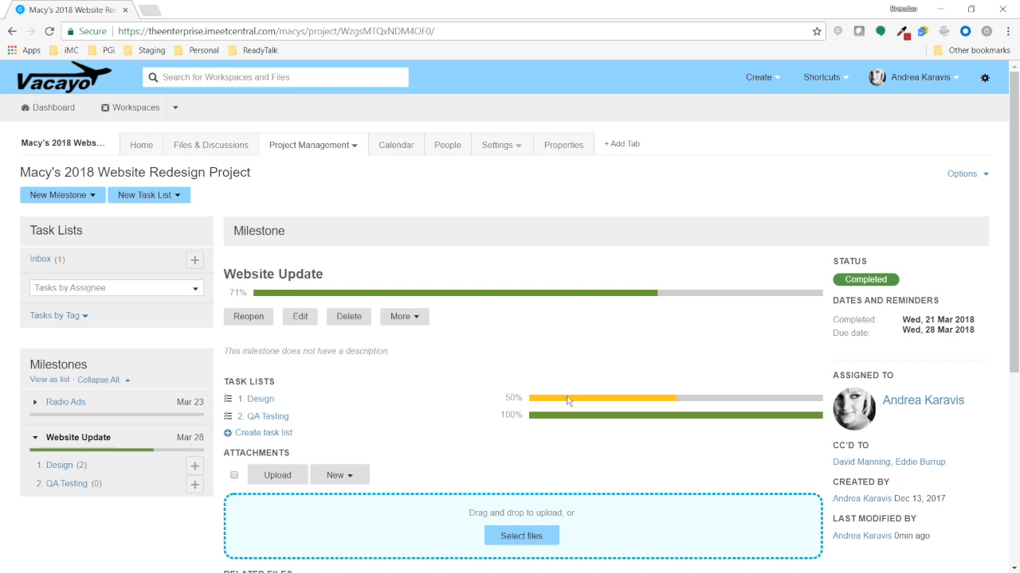
pyautogui.click(411, 319)
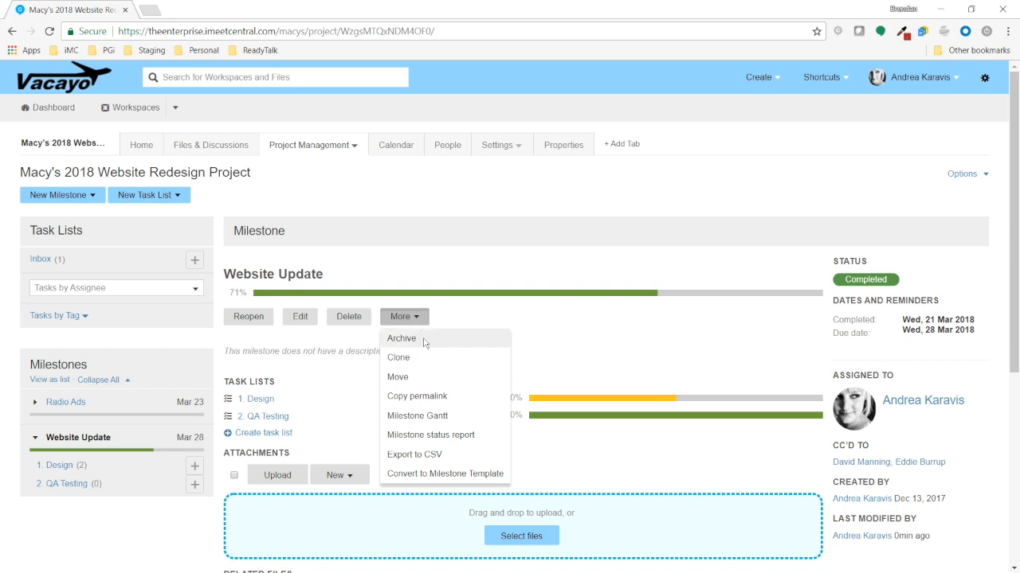
pyautogui.click(425, 341)
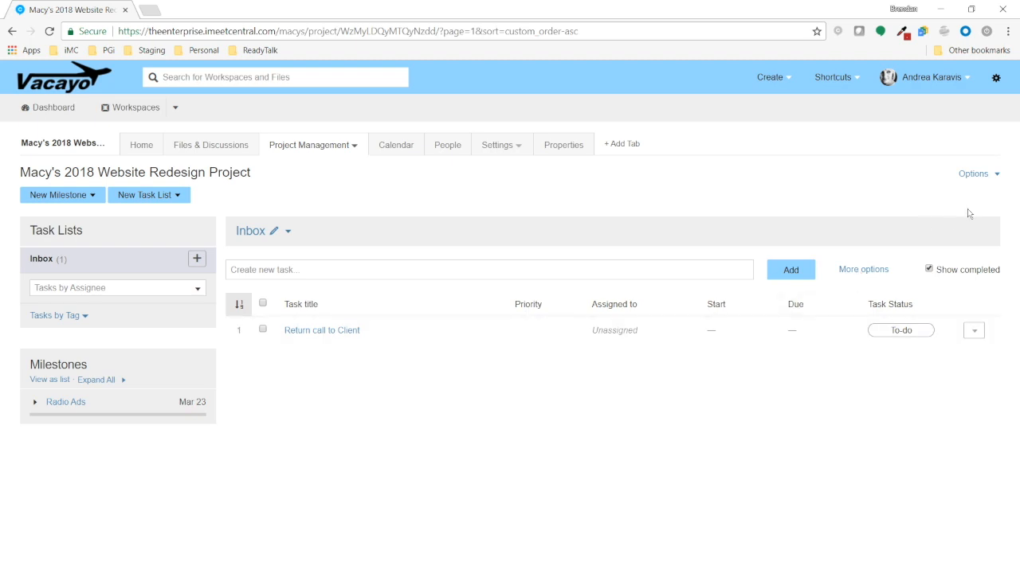
# Restore the Website Update milestone from the project archives to the active project
pyautogui.click(995, 175)
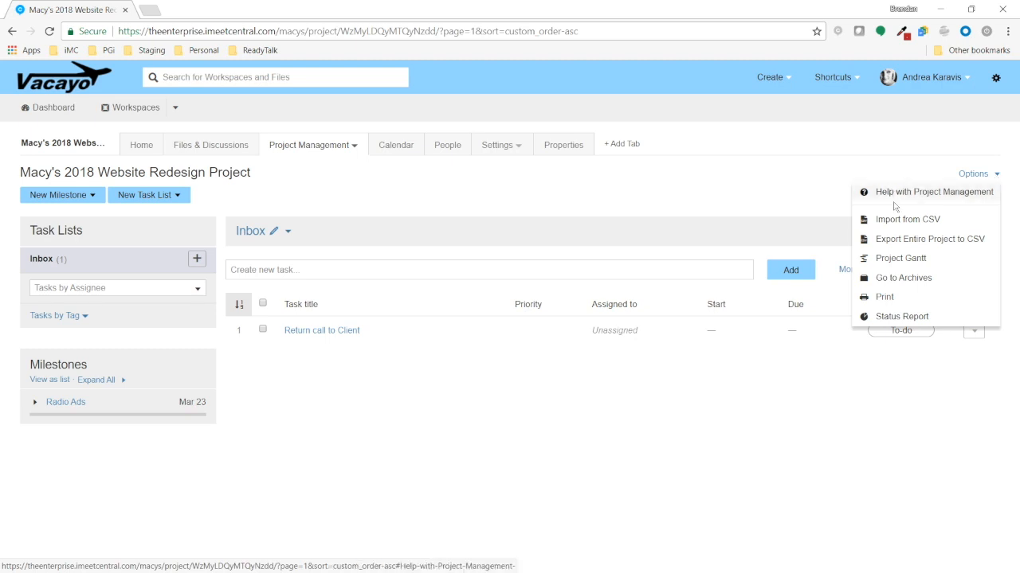
pyautogui.click(904, 279)
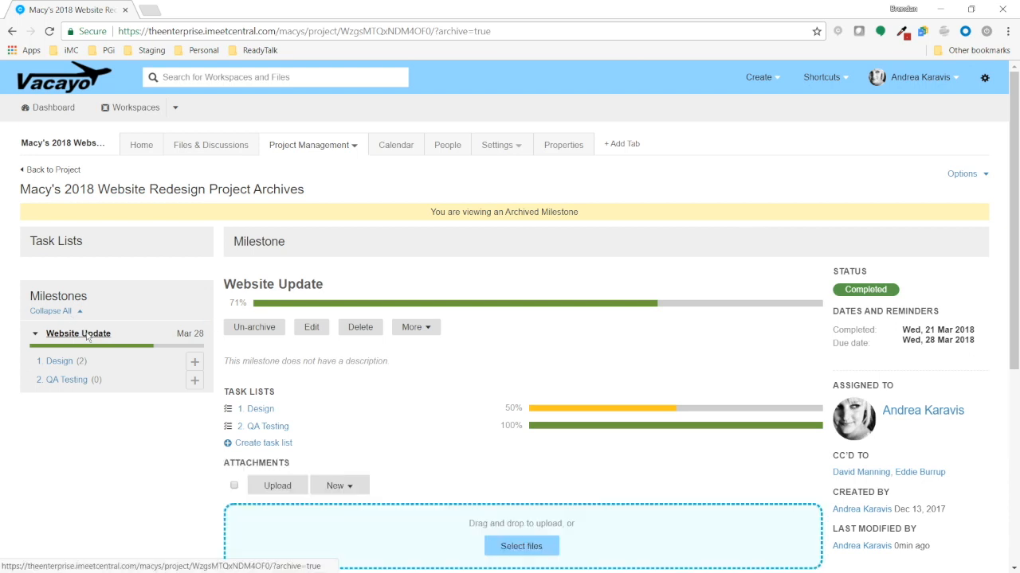
pyautogui.click(254, 327)
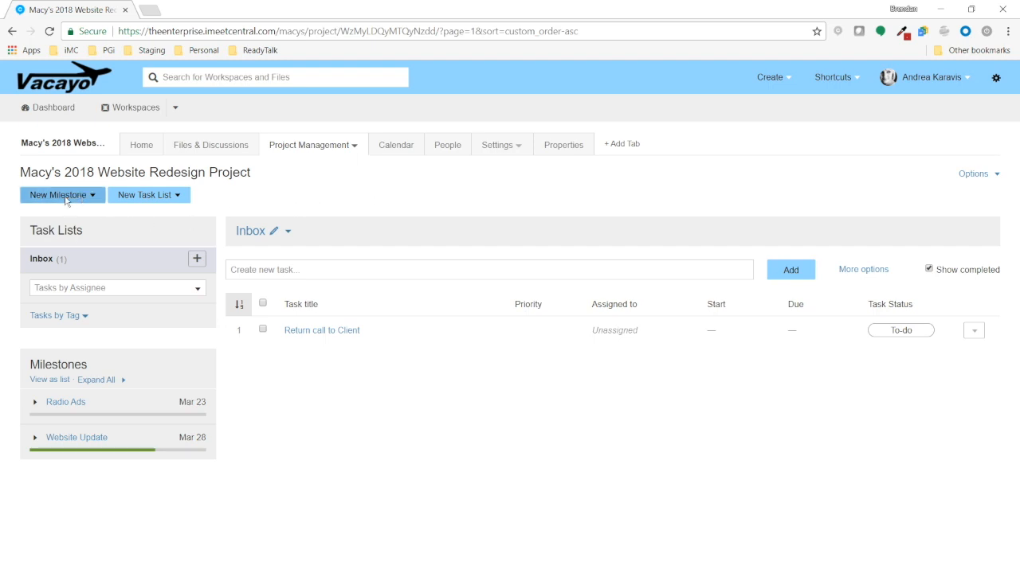
# Check the available new milestone templates and open the Website Update milestone's details
pyautogui.click(94, 197)
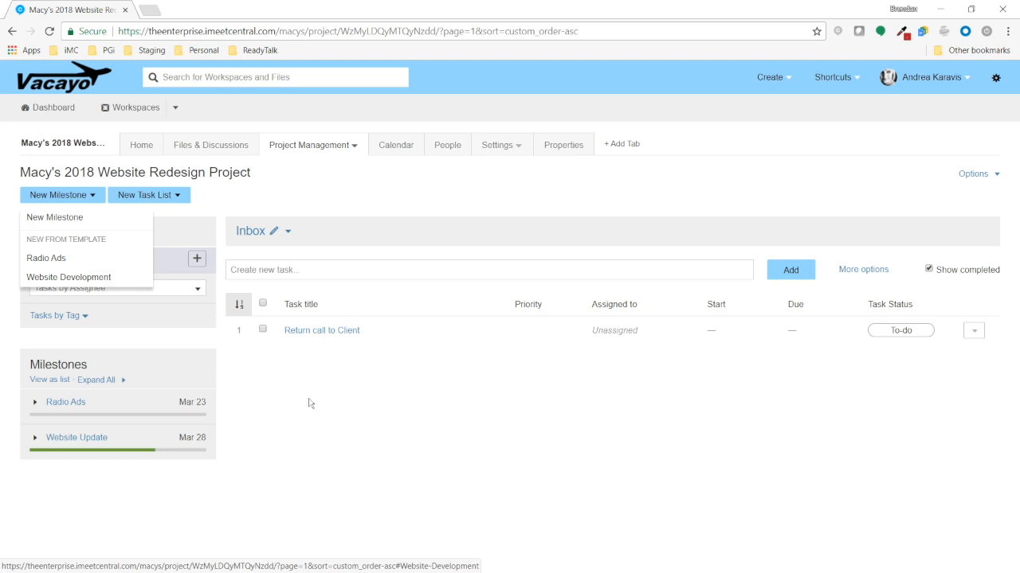
pyautogui.click(270, 407)
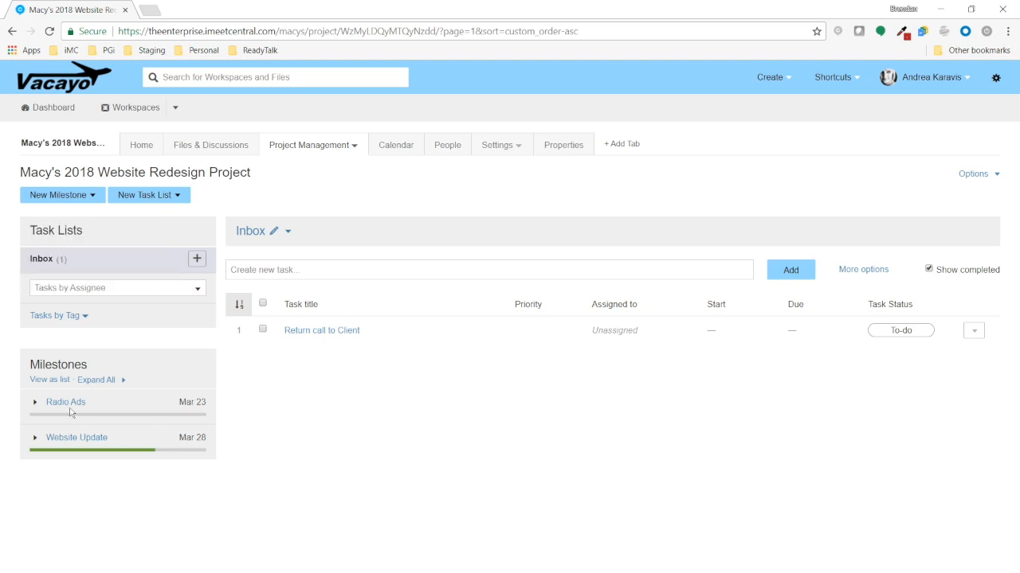
pyautogui.click(74, 439)
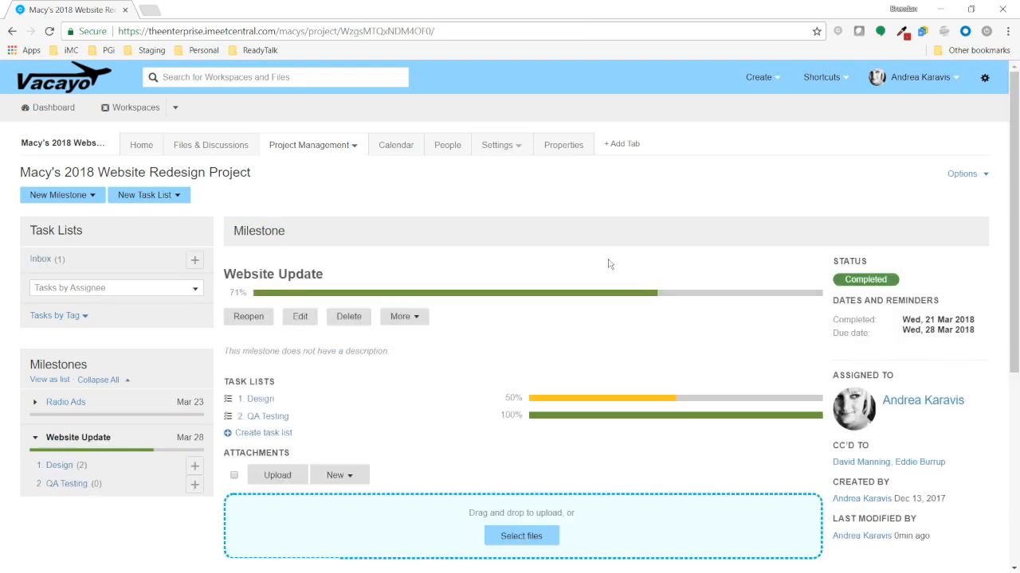
pyautogui.click(269, 435)
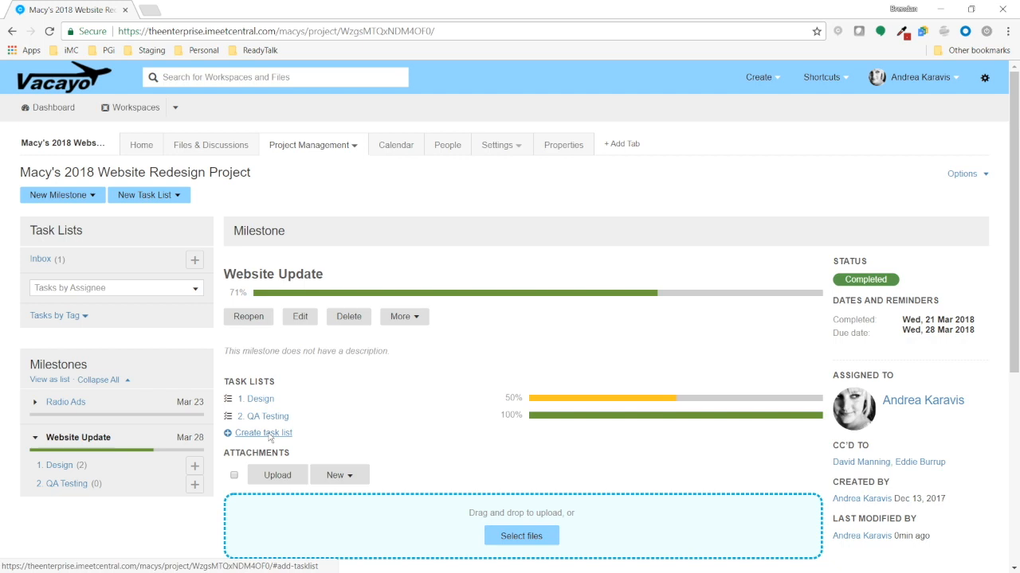
pyautogui.click(176, 197)
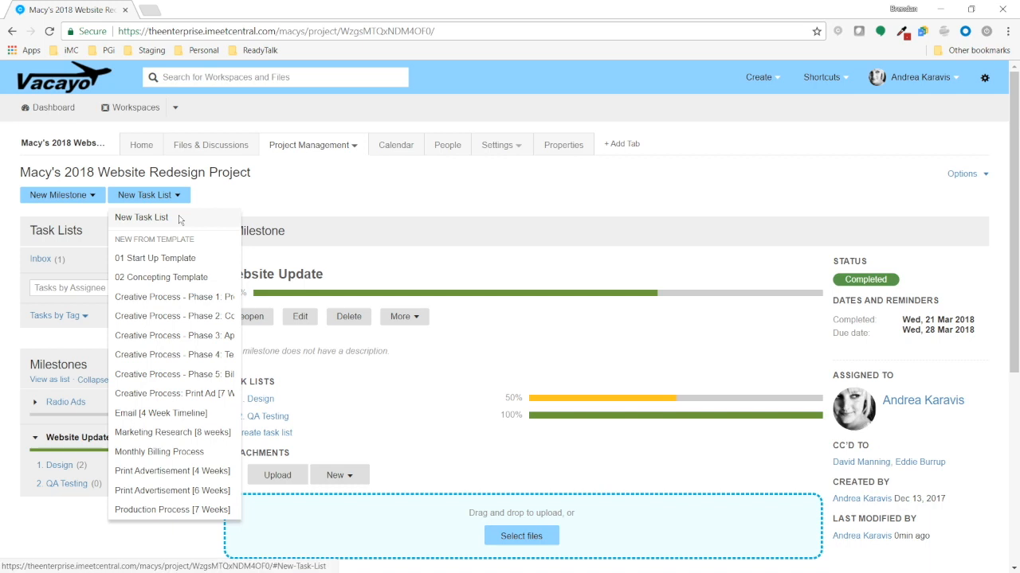
pyautogui.click(180, 219)
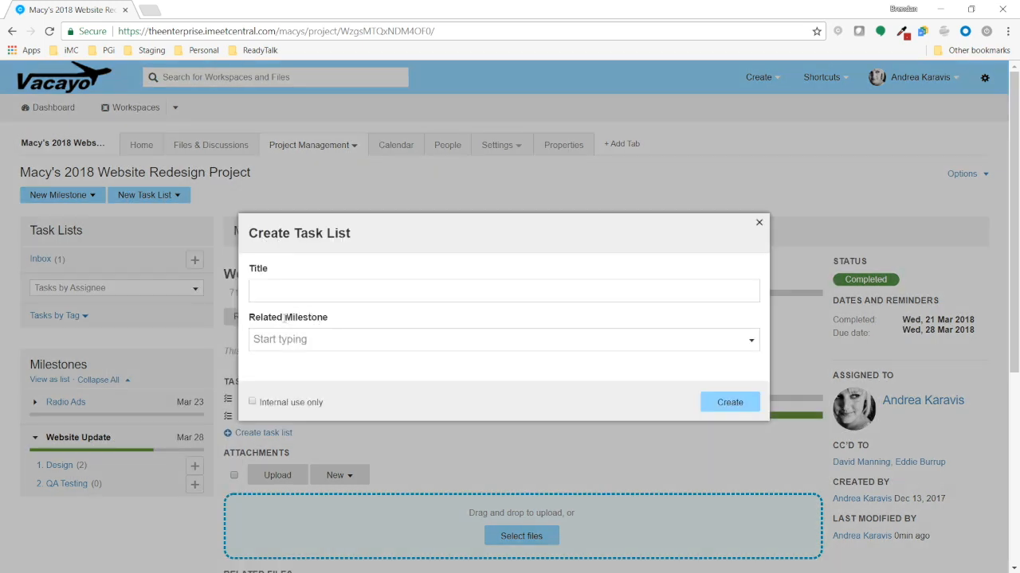
pyautogui.click(751, 341)
pyautogui.click(325, 319)
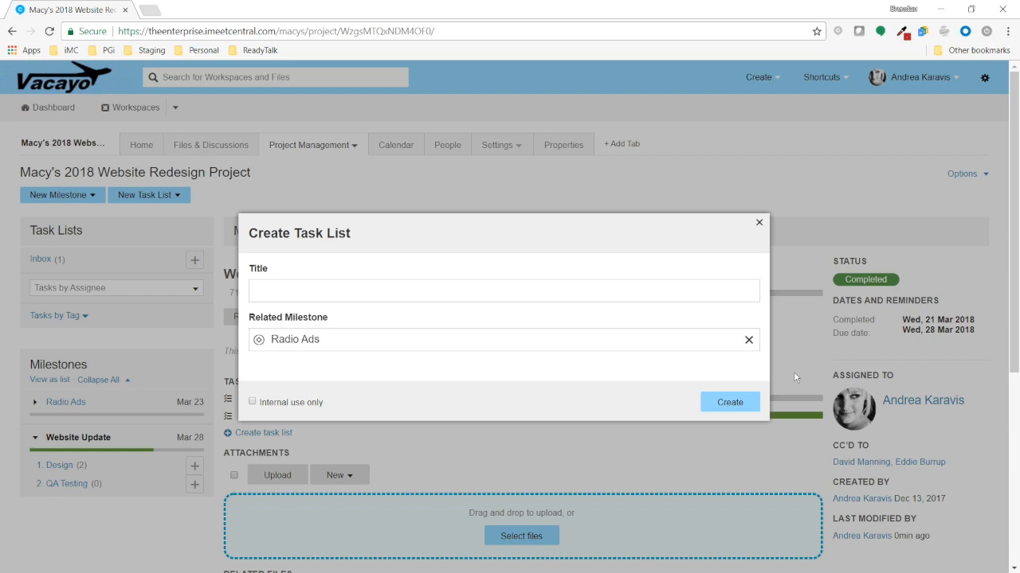
pyautogui.click(759, 223)
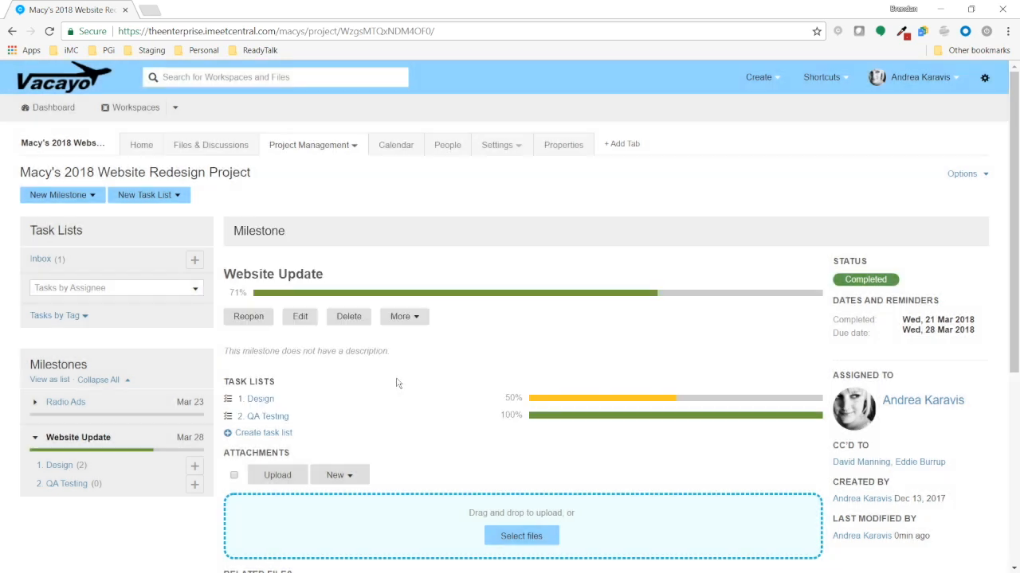
# Reopen the completed Website Update milestone and view its Design task list
pyautogui.click(243, 316)
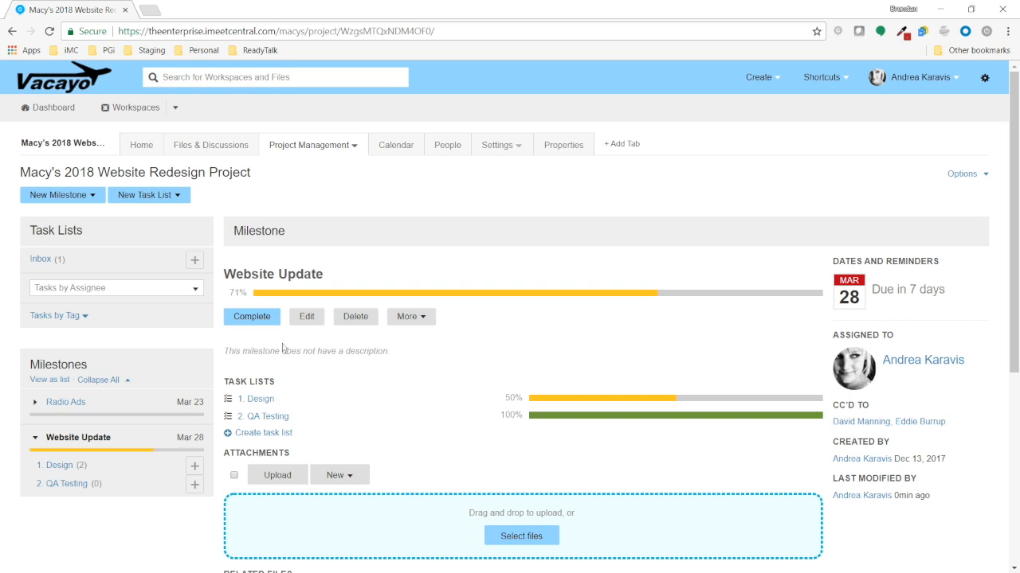
pyautogui.click(68, 467)
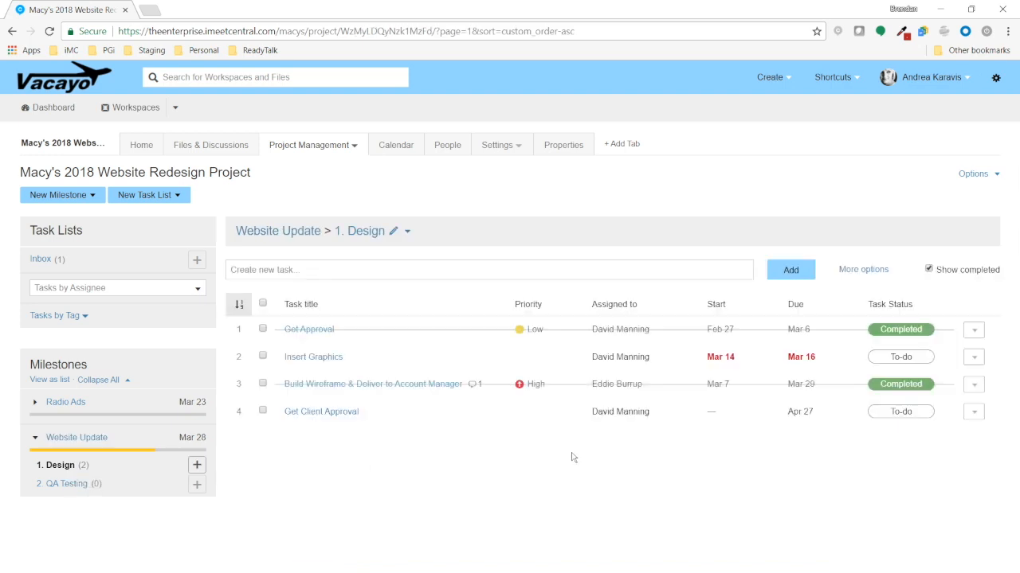
# Search for "Insert Graphics" and open the matching task in the Macy's 2018 Website Redesign workspace
pyautogui.click(302, 83)
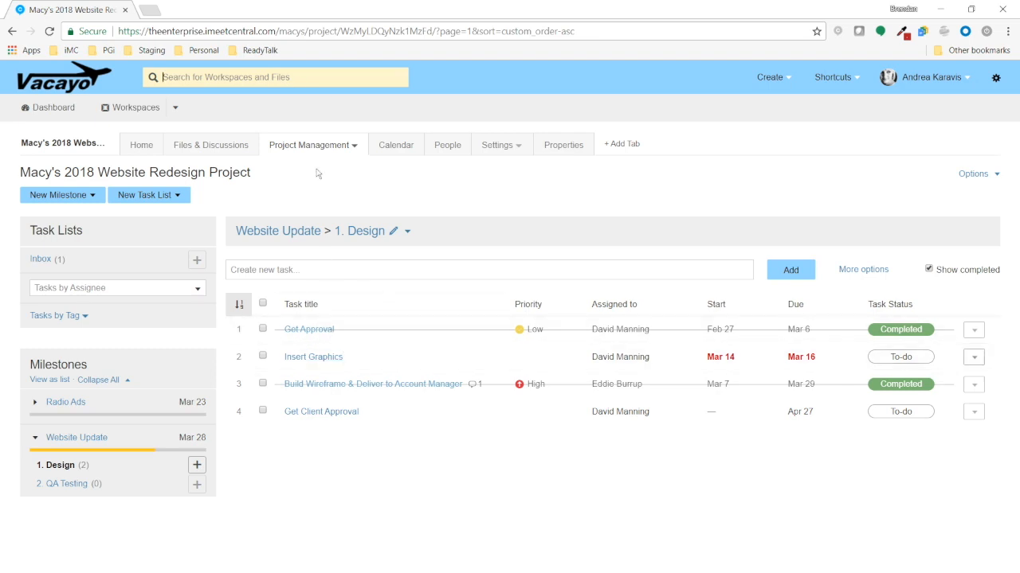
pyautogui.click(322, 82)
pyautogui.write('Insert Graphics')
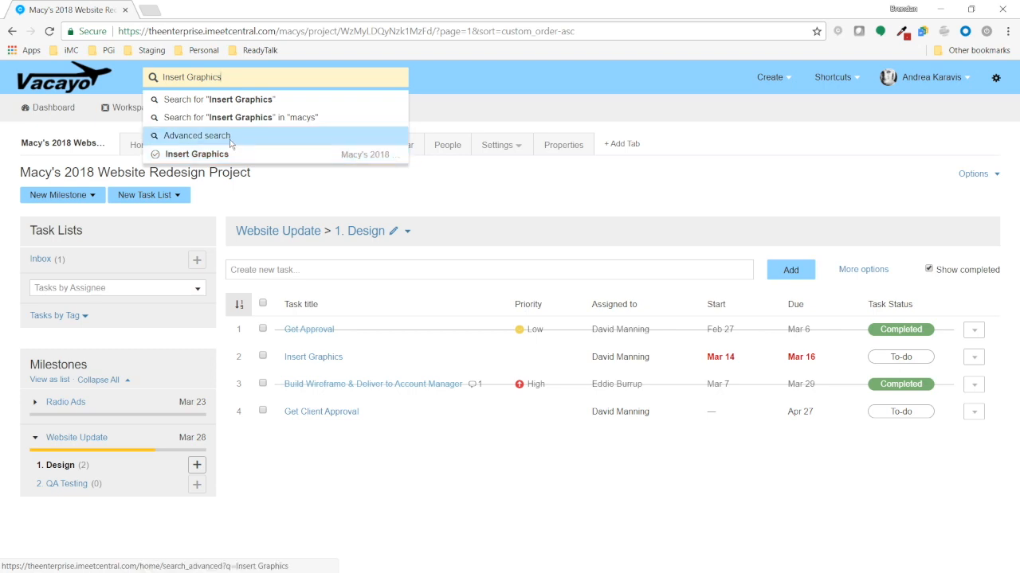
pyautogui.click(323, 153)
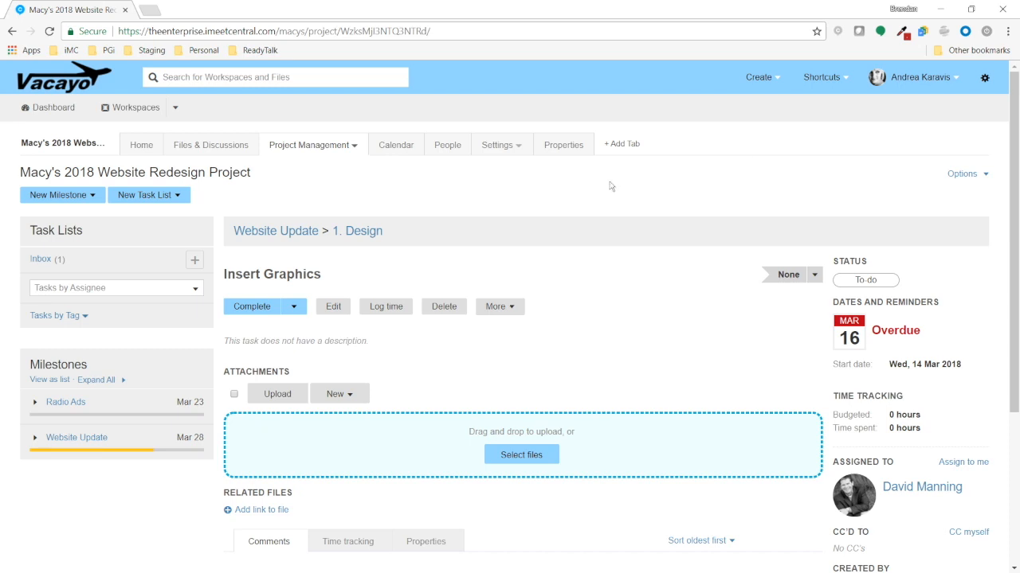
# Review the personal tasks assigned to me, sorted by task title, and view the tasks assigned to others
pyautogui.click(956, 78)
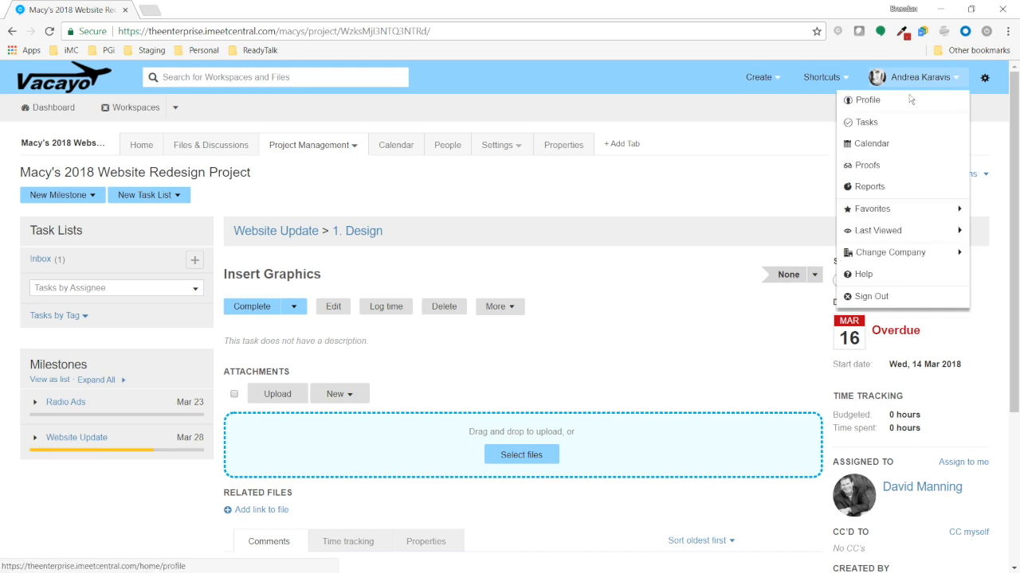
pyautogui.click(889, 123)
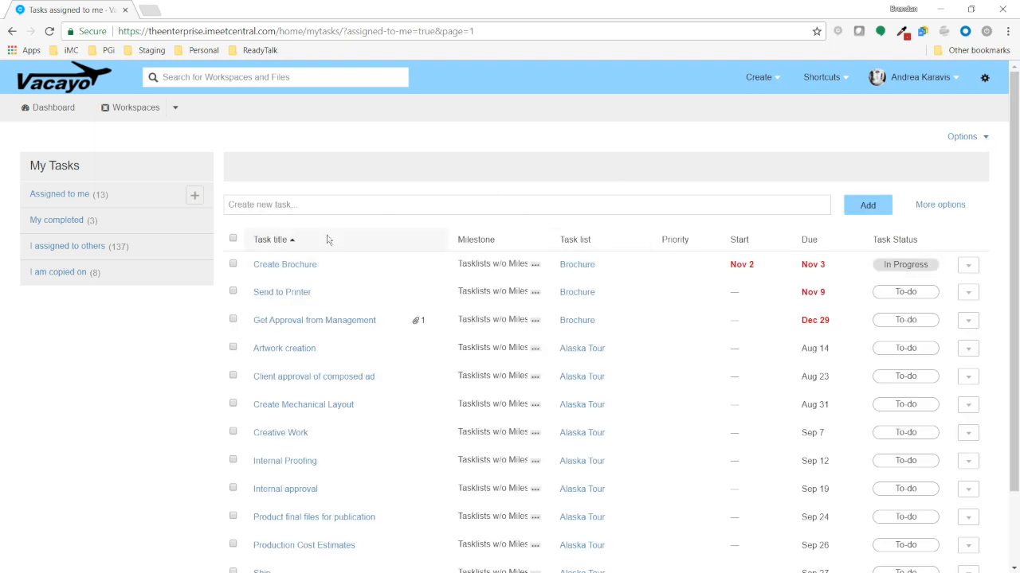
pyautogui.click(280, 239)
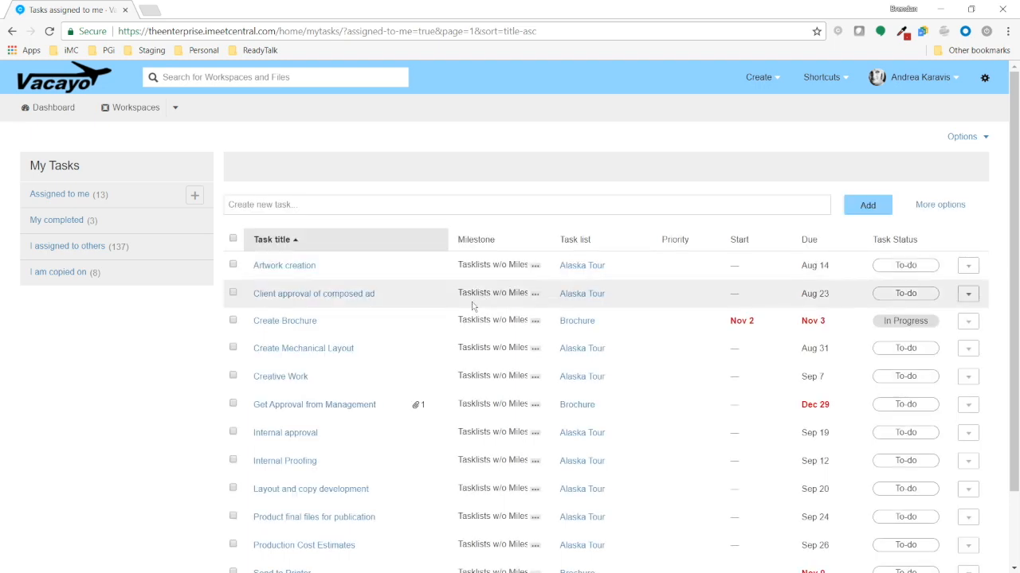
pyautogui.scroll(-2, 472, 307)
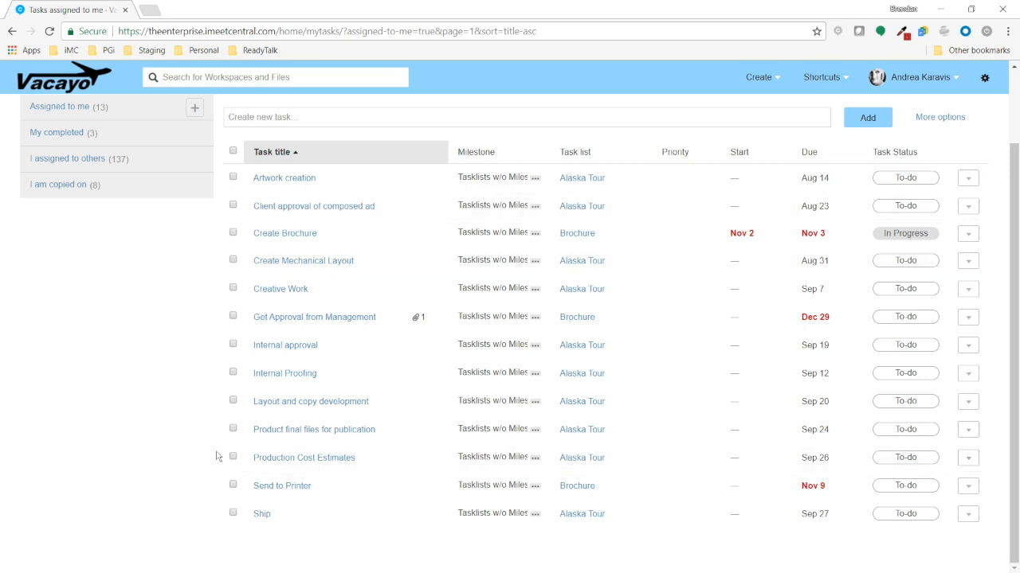
pyautogui.scroll(2, 205, 430)
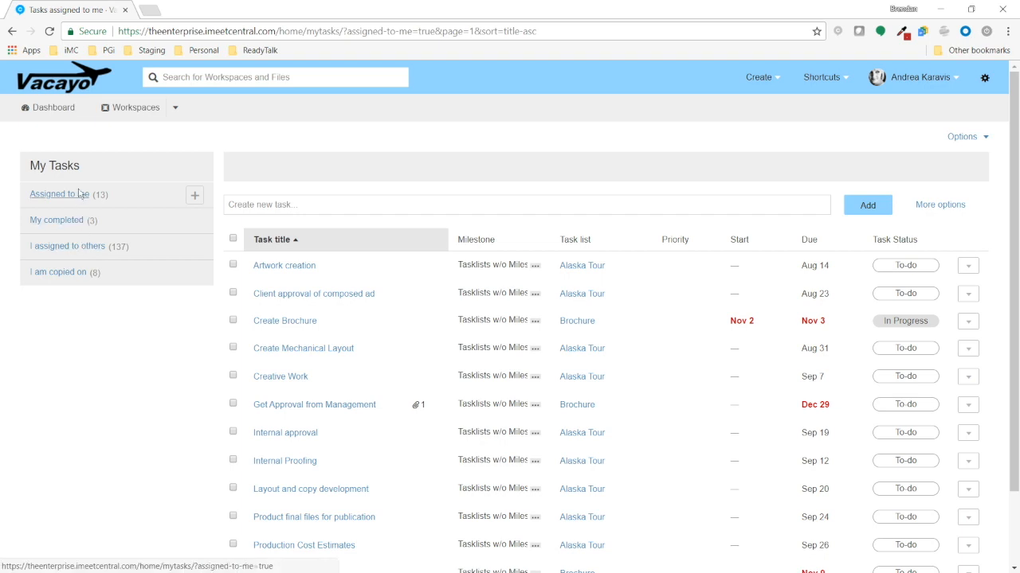
pyautogui.click(88, 249)
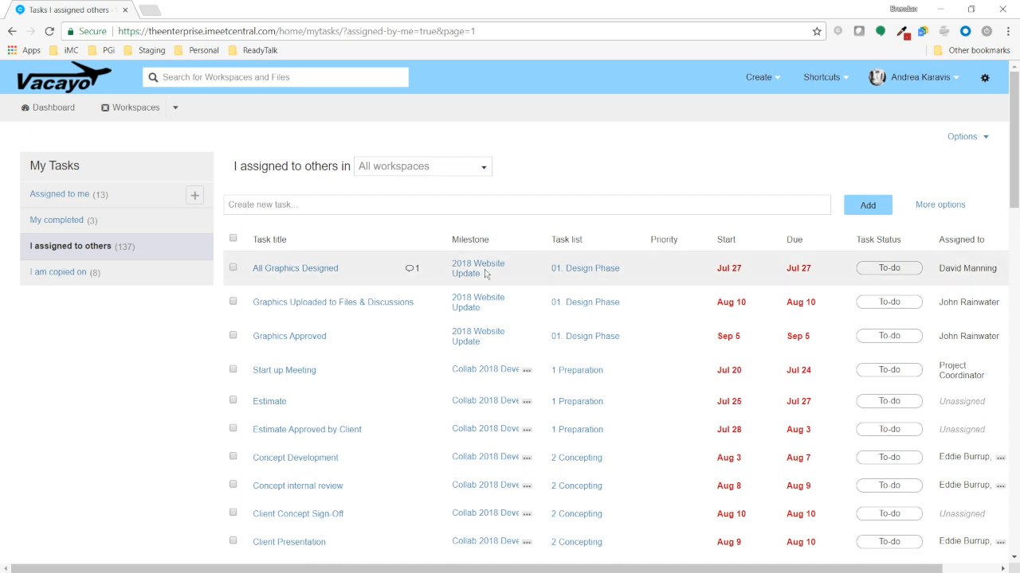
# Search for "Macy" and open the Macy's 2018 Website Redesign workspace
pyautogui.click(298, 74)
pyautogui.write('Macys')
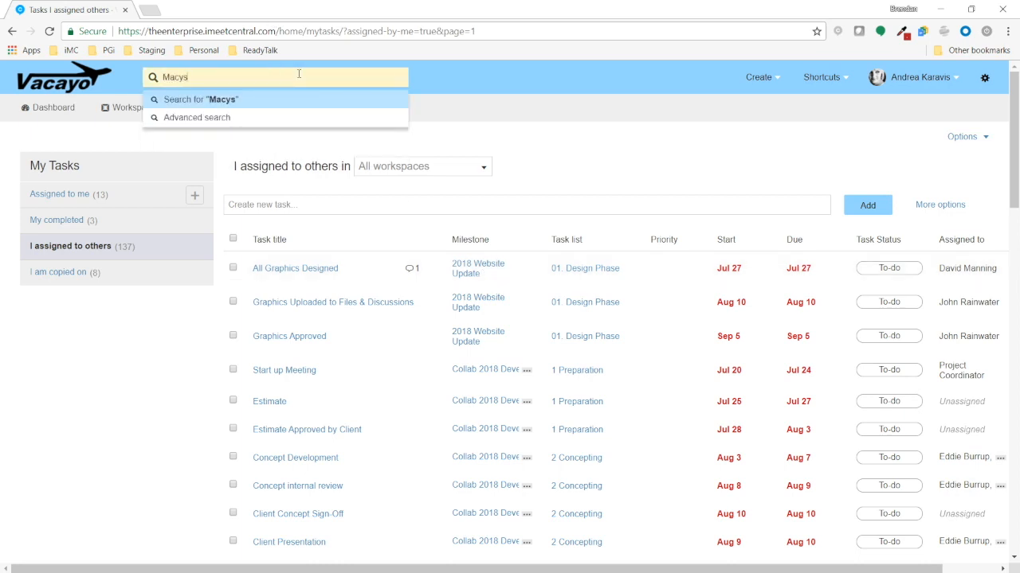
pyautogui.press('BackSpace')
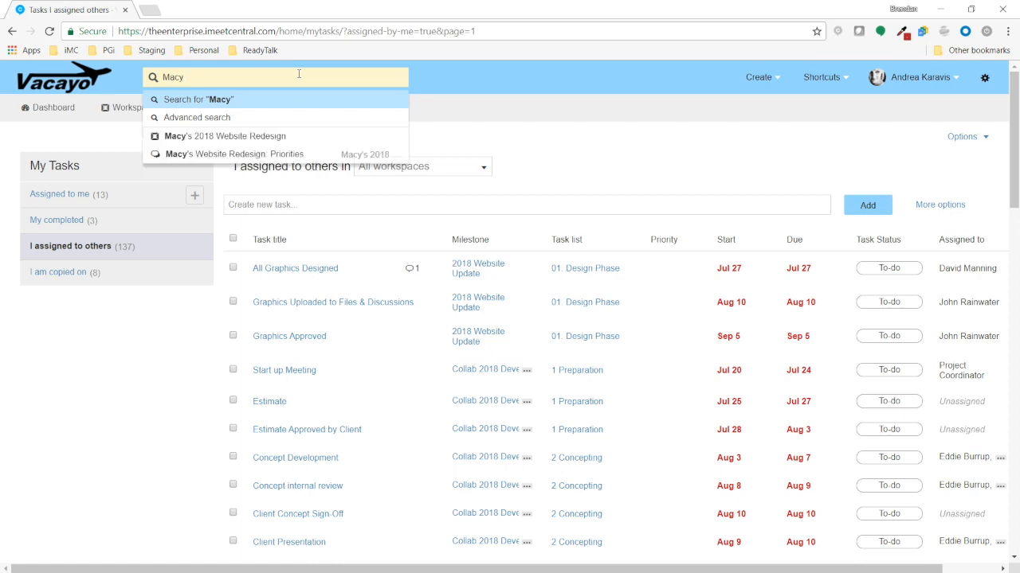
pyautogui.click(258, 136)
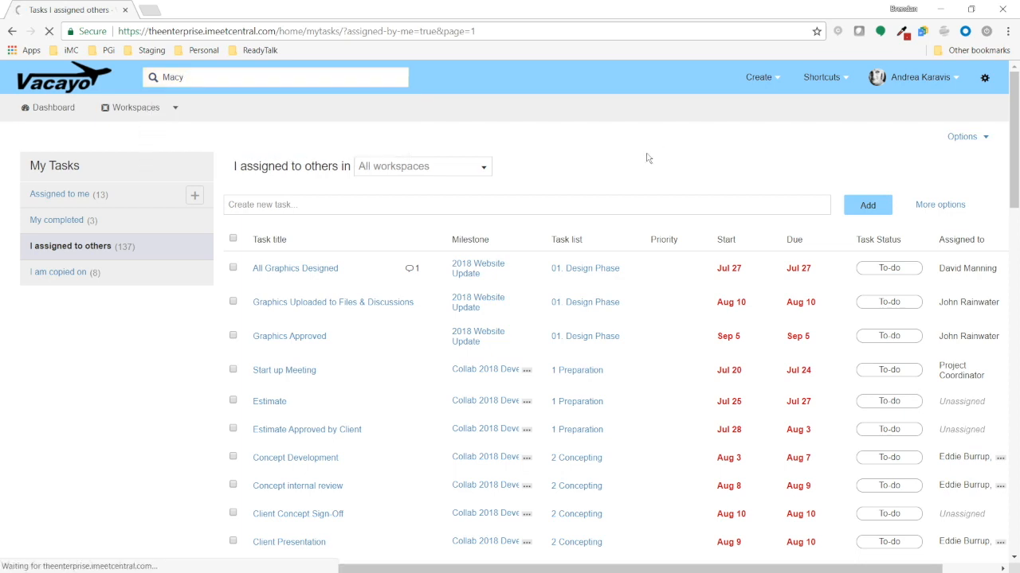